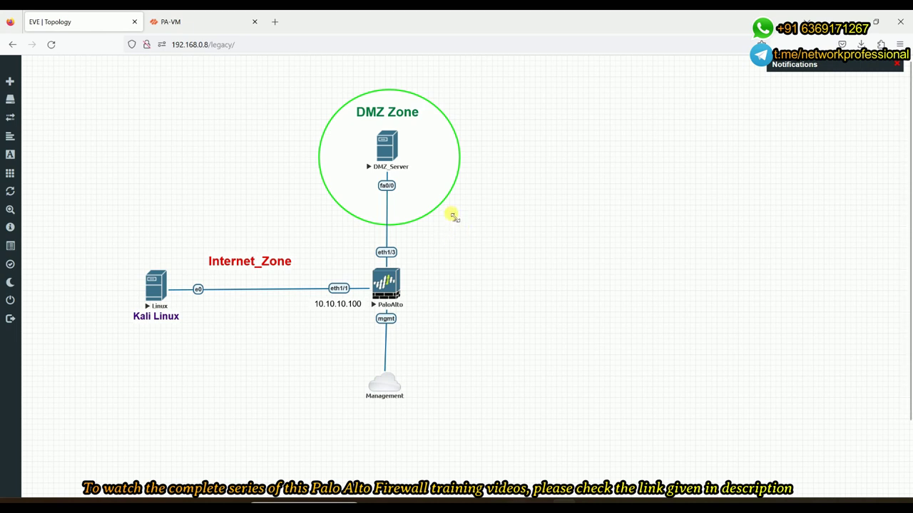
Select every topology object, shift it about 99 px left, and clear the selection
left_click_drag(92, 97, 454, 425)
left_click_drag(391, 387, 320, 387)
left_click(460, 298)
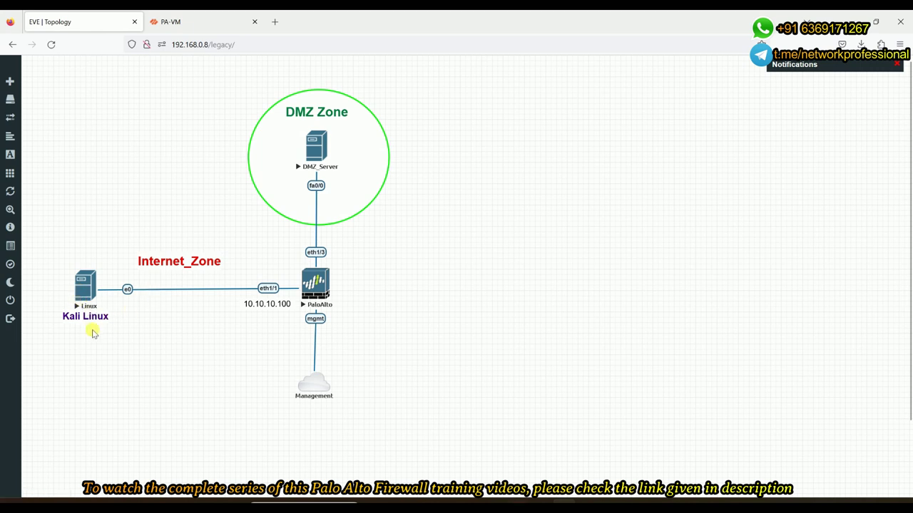
Add a 10.10.10.36 text label and place it beneath the Kali Linux node
right_click(76, 337)
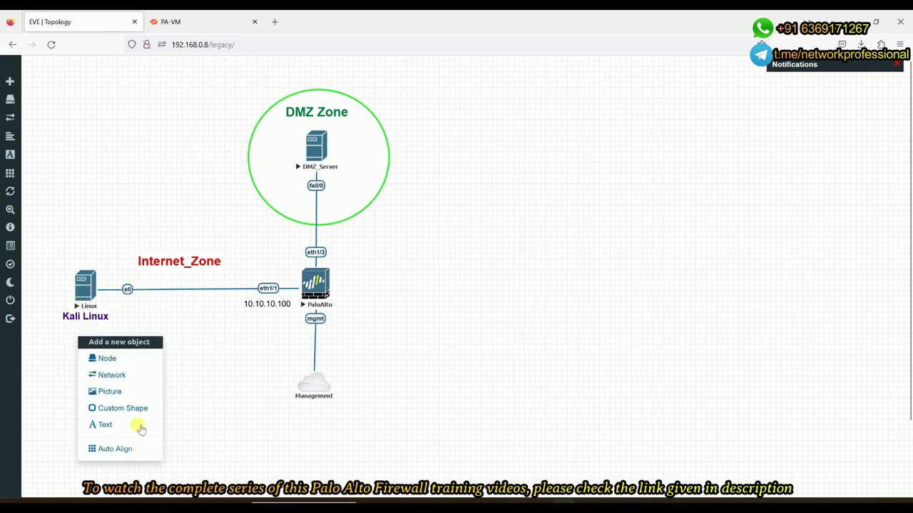
left_click(120, 426)
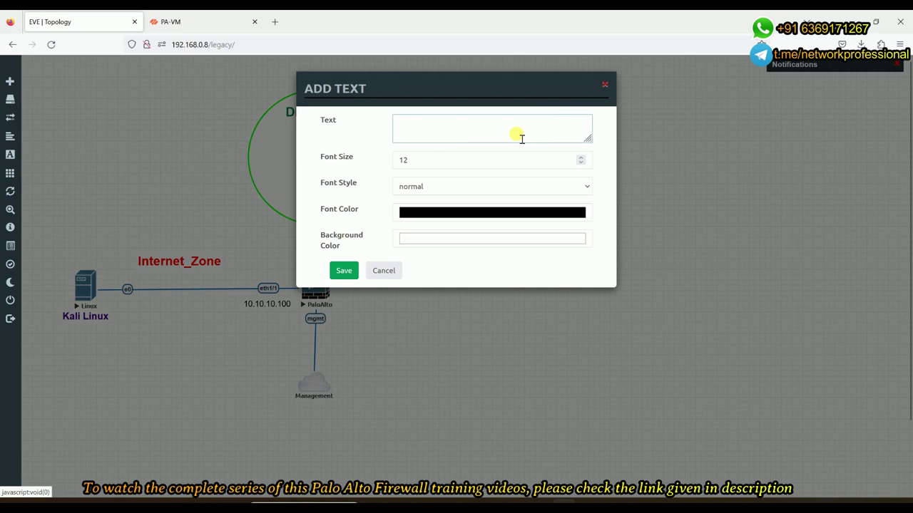
type("10.10.10")
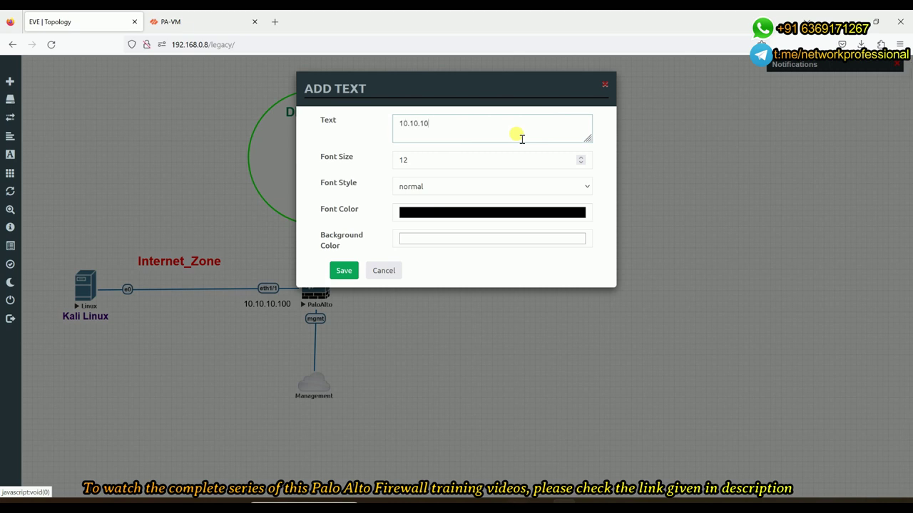
type(".36")
left_click(344, 270)
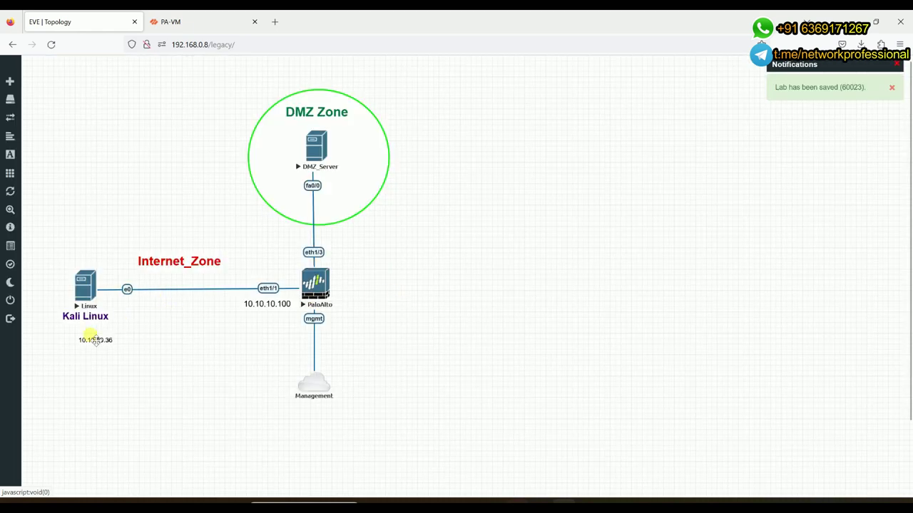
mouse_move(96, 342)
left_mouse_down()
mouse_move(77, 335)
mouse_move(85, 332)
left_mouse_up()
left_click(87, 329)
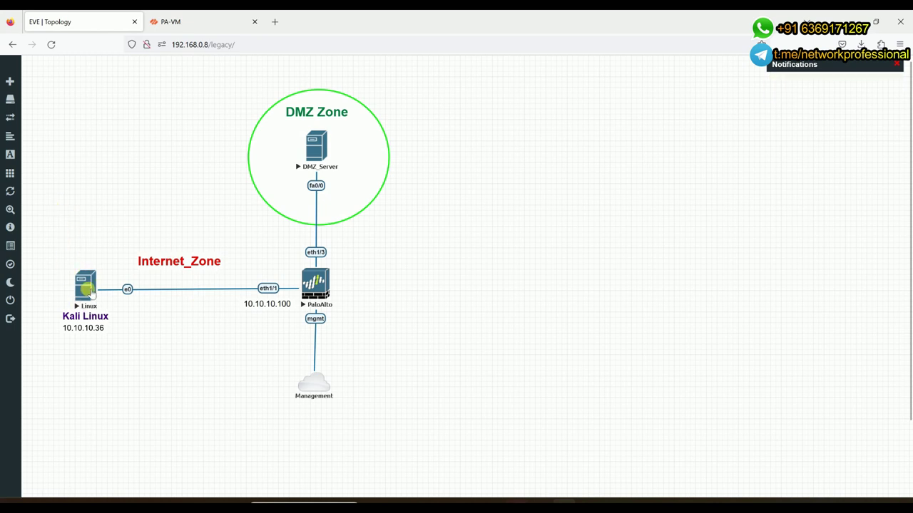
Open the Kali Linux node's VNC console maximized and log in with the account credentials
left_click(85, 289)
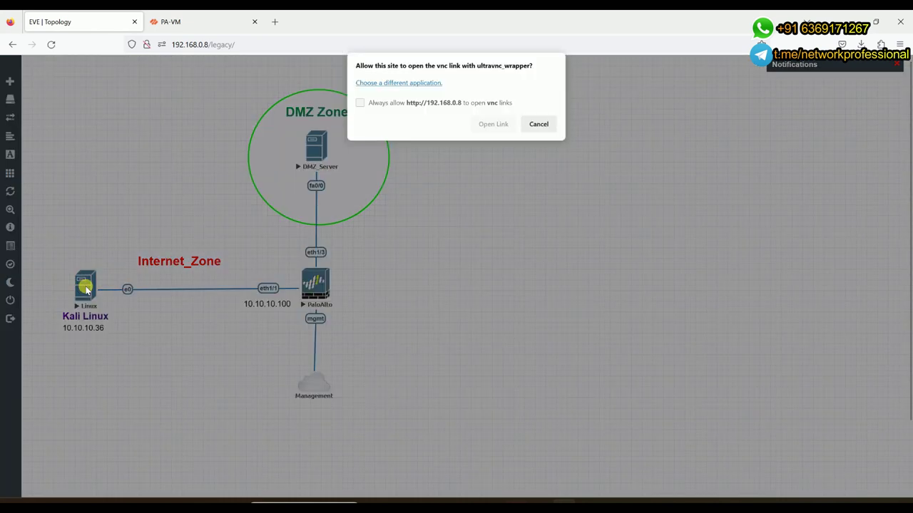
left_click(480, 126)
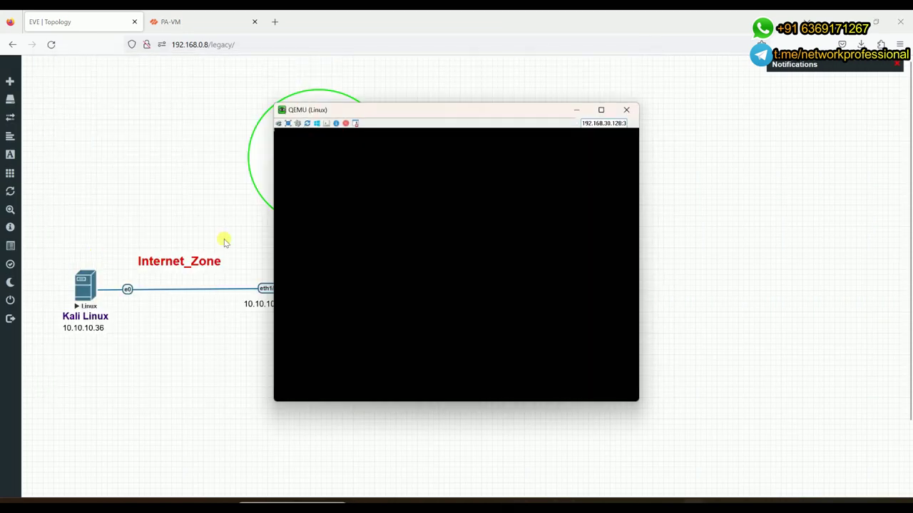
left_click(601, 110)
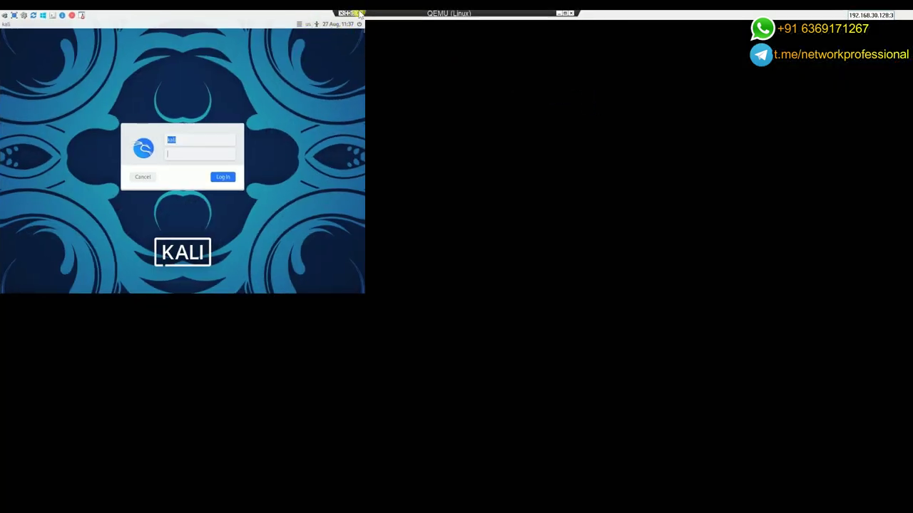
left_click(349, 14)
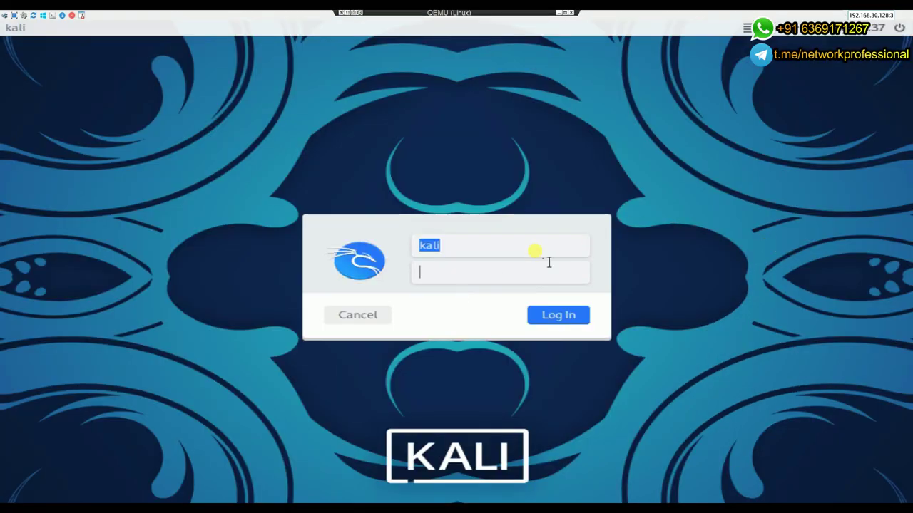
left_click(524, 251)
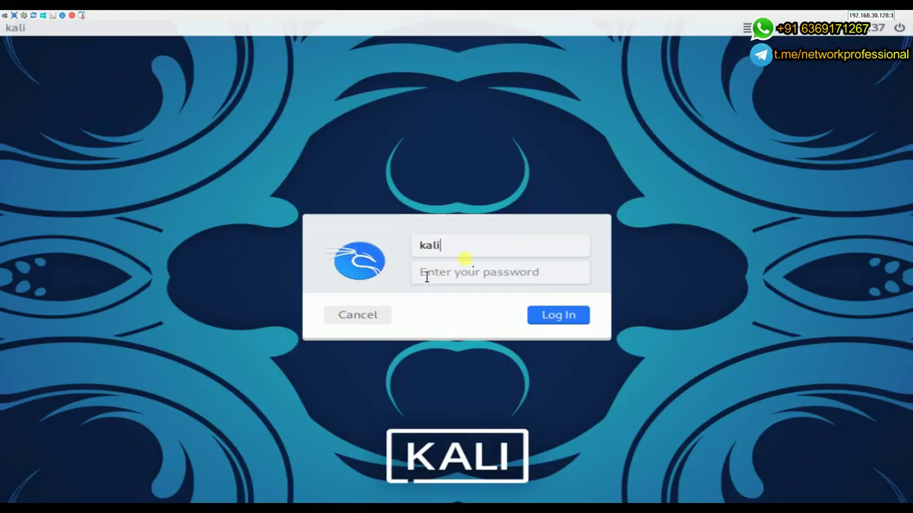
left_click(473, 270)
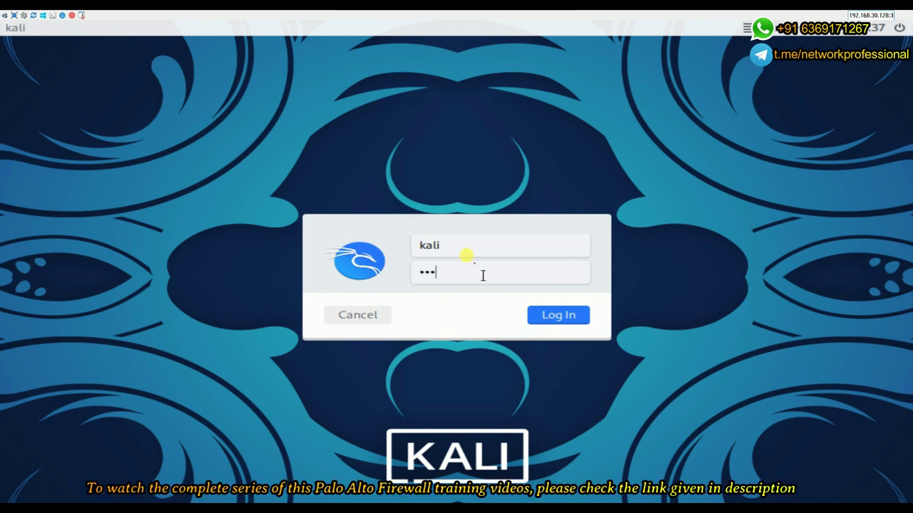
type("kali")
key("Return")
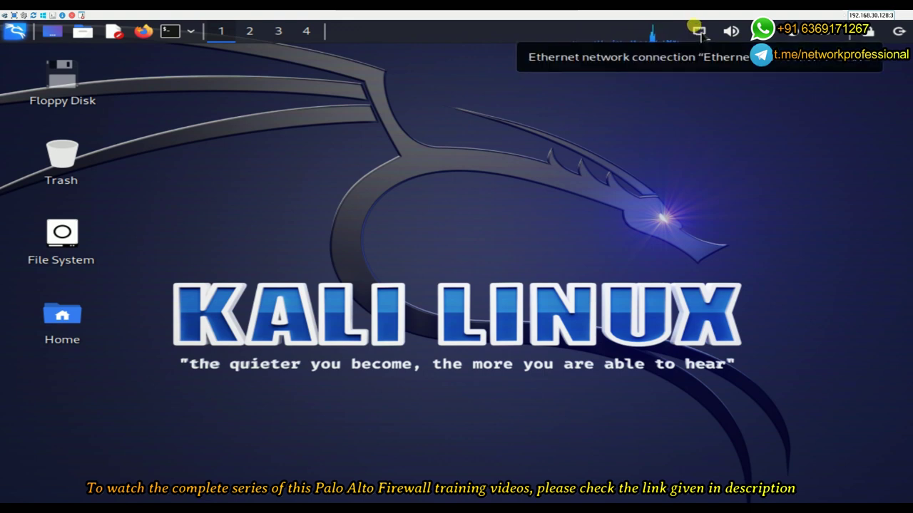
Open the IPv4 settings of Ethernet connection 1 in the network connections editor
right_click(701, 33)
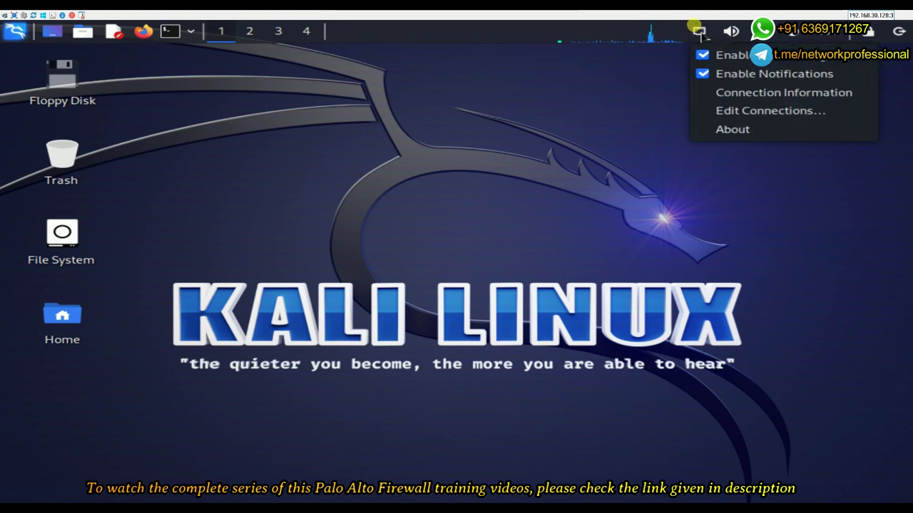
left_click(705, 112)
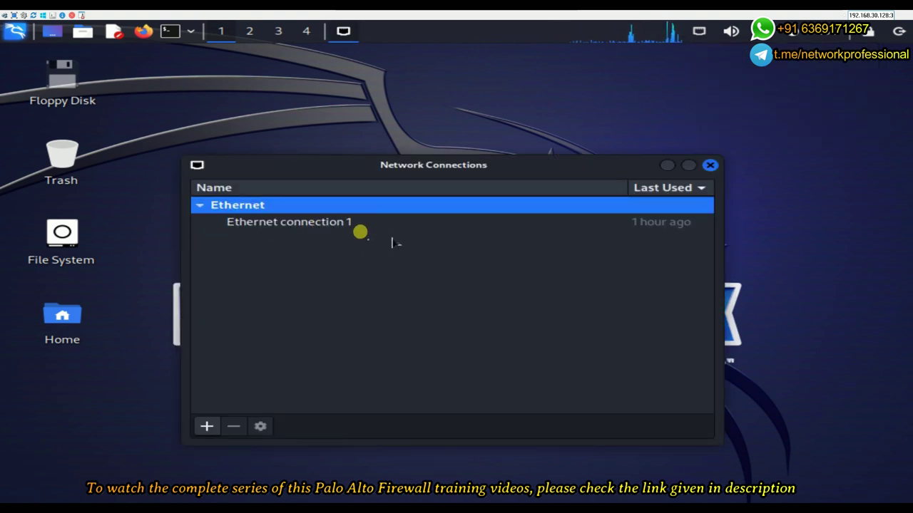
left_click(271, 223)
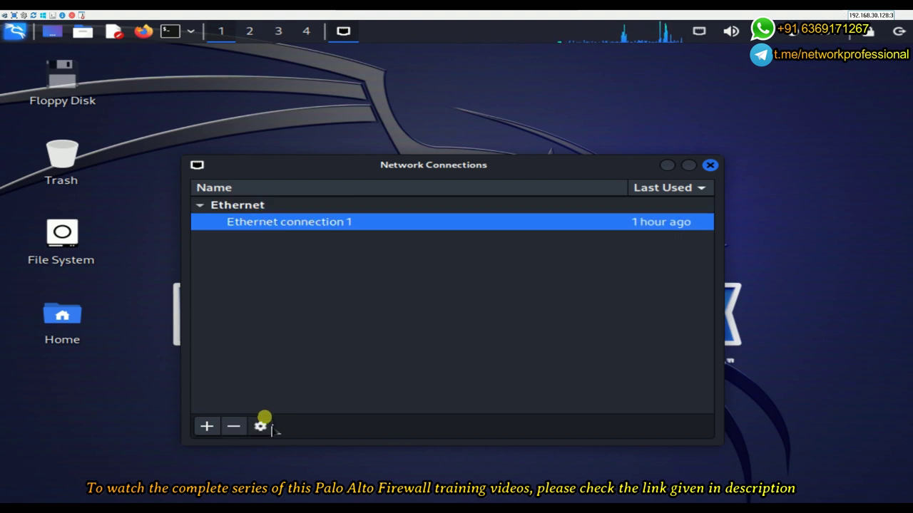
left_click(260, 426)
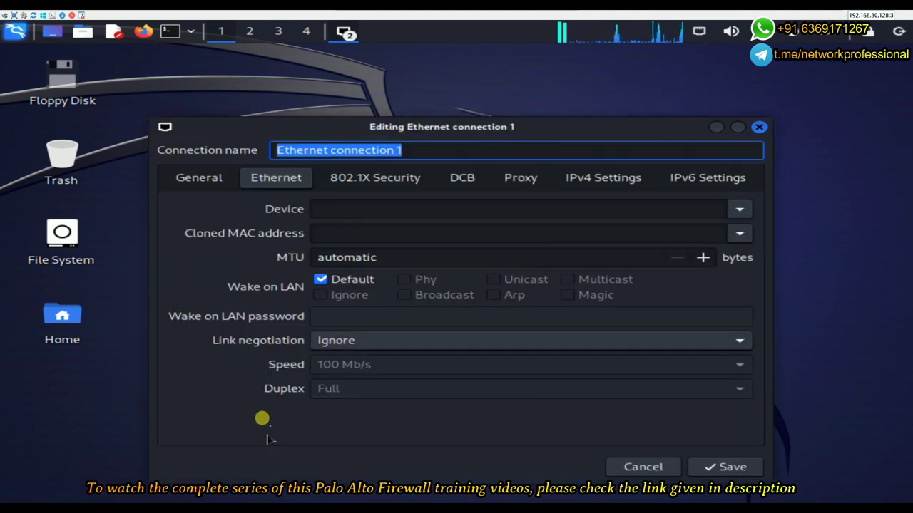
left_click(604, 182)
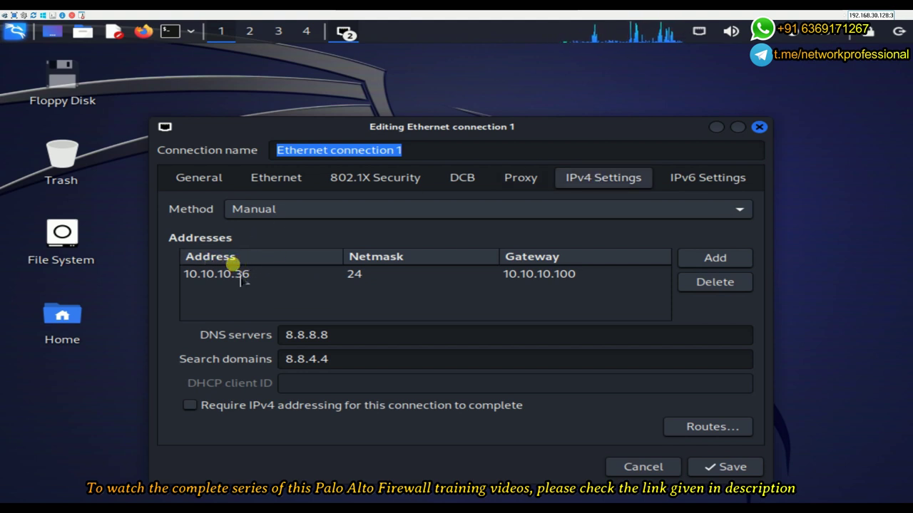
Set the IPv4 method to Manual with 10.10.10.36/24 and gateway 10.10.10.100, and save
left_click(741, 212)
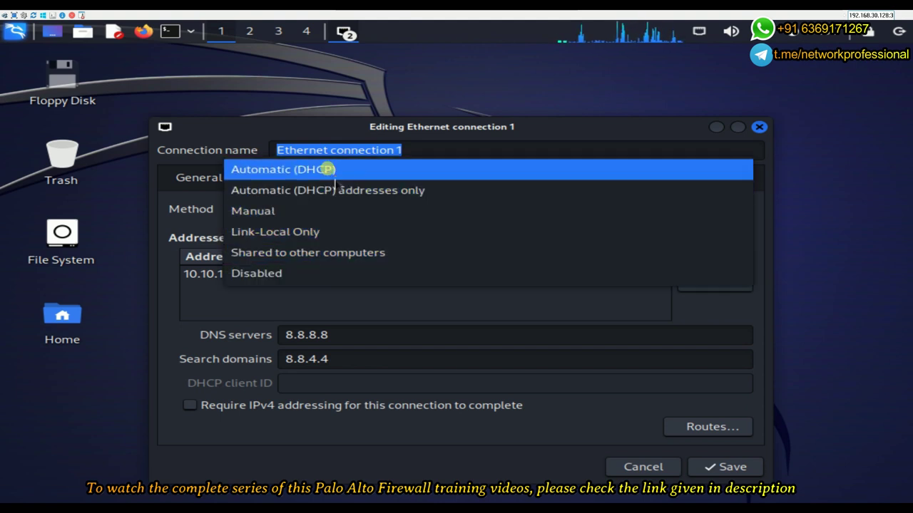
left_click(328, 169)
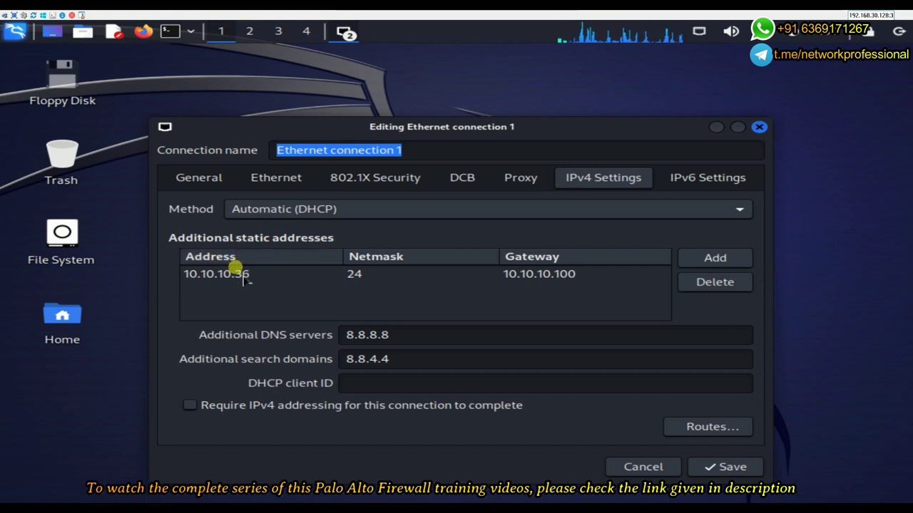
left_click(739, 212)
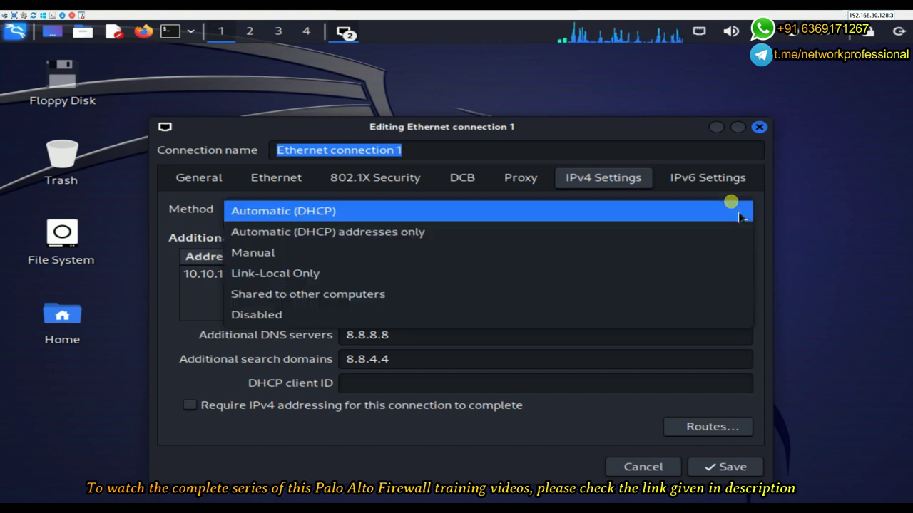
left_click(406, 251)
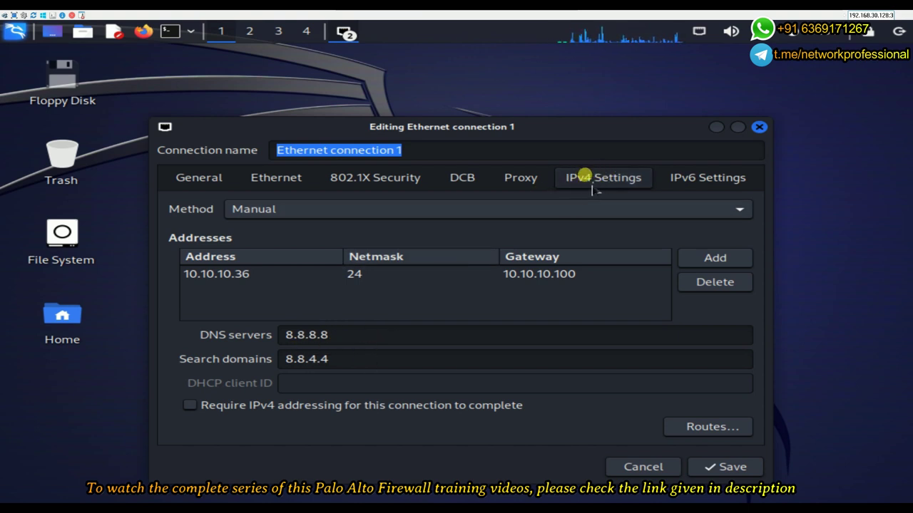
left_click(749, 467)
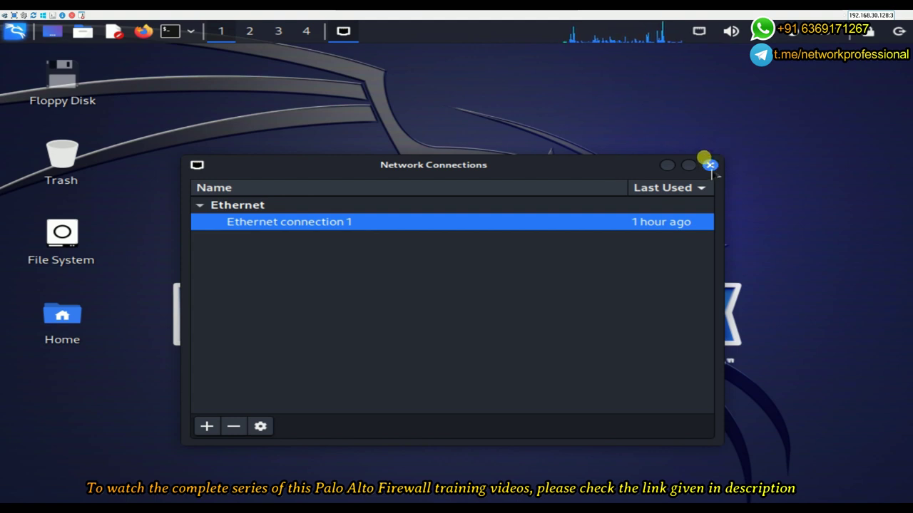
Close the connections list, then disconnect and reconnect Ethernet connection 1 from the network tray
left_click(710, 165)
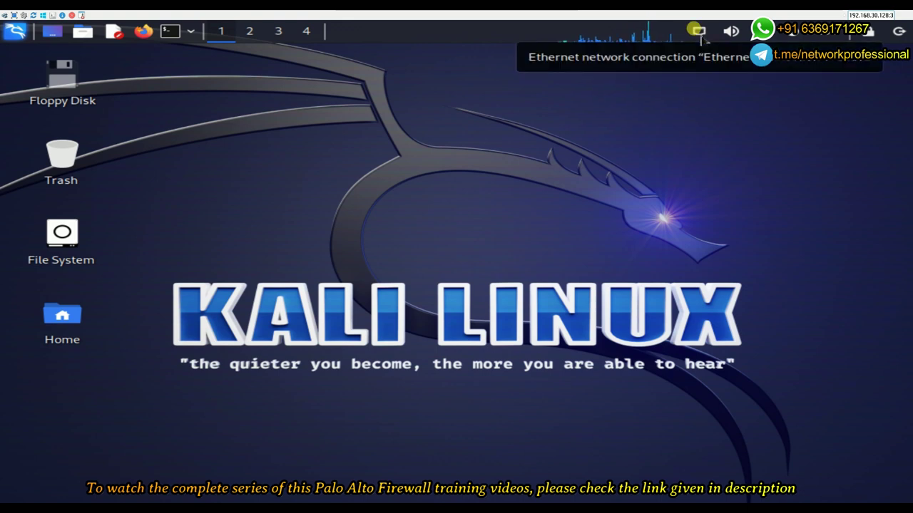
left_click(700, 33)
left_click(725, 90)
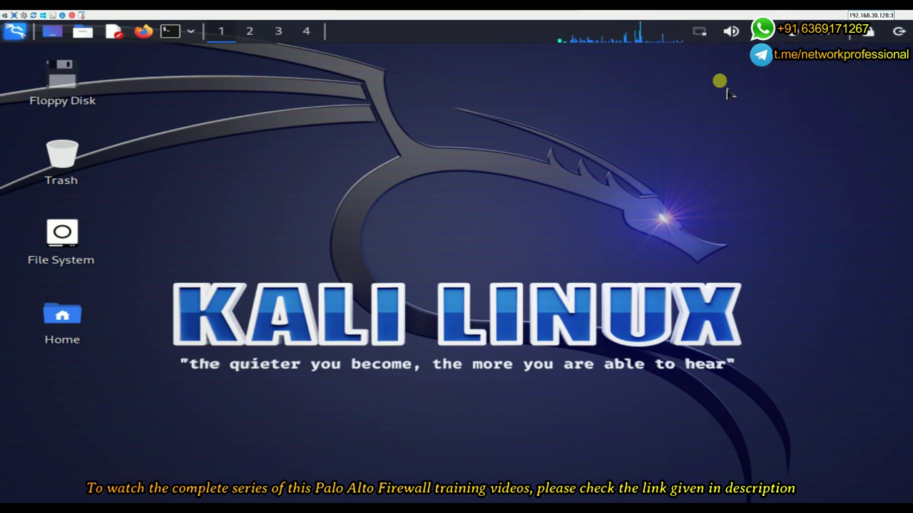
left_click(705, 33)
left_click(733, 105)
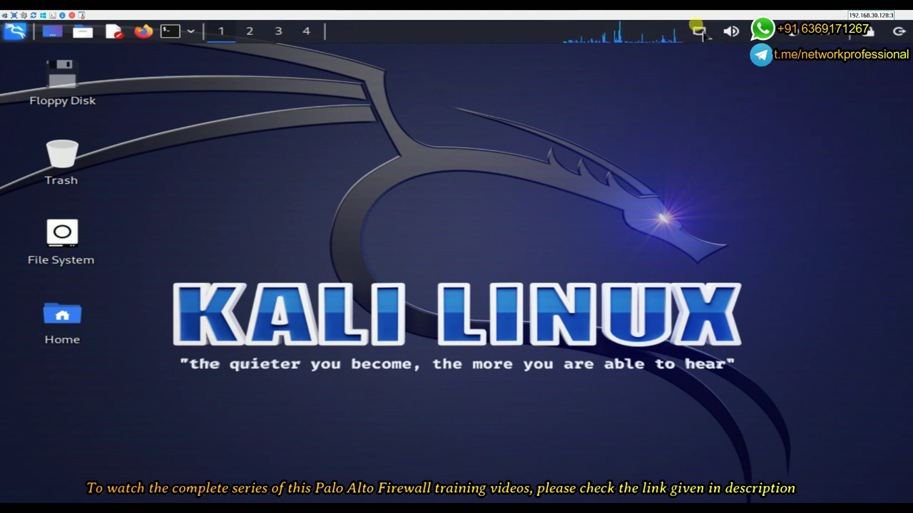
left_click(701, 32)
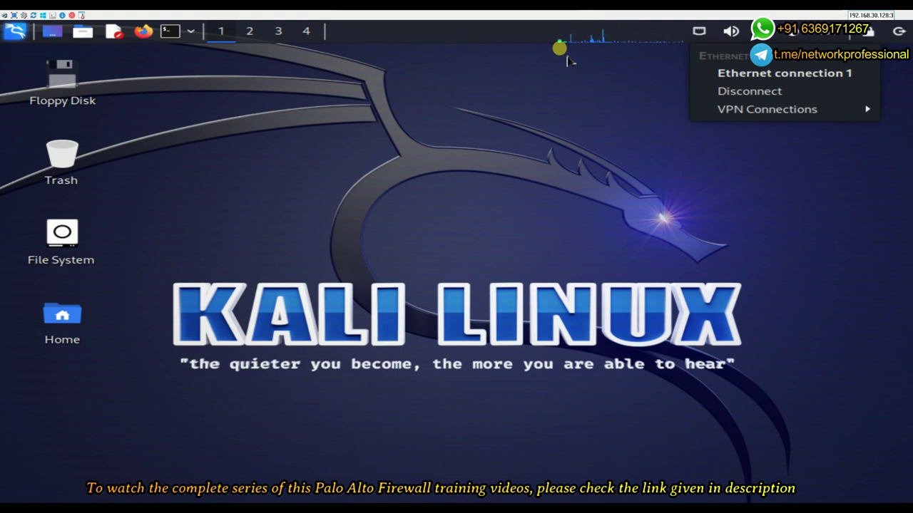
mouse_move(545, 17)
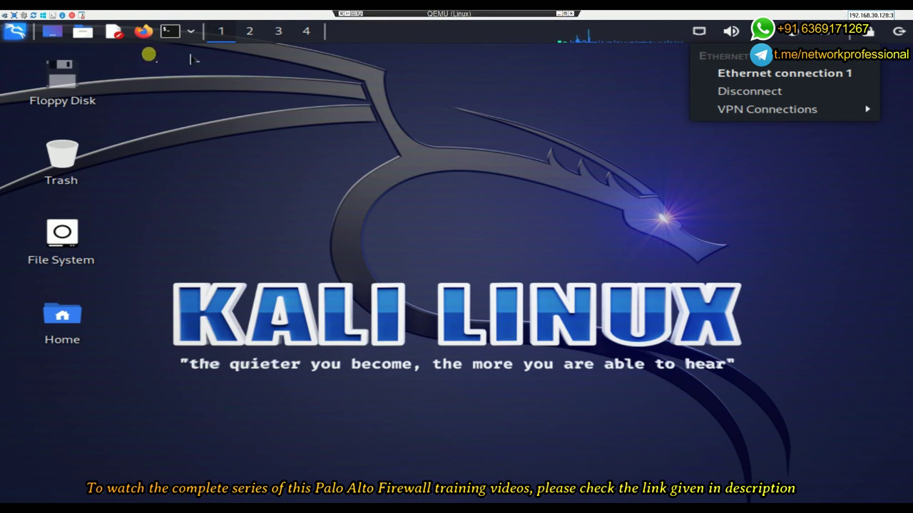
left_click(168, 31)
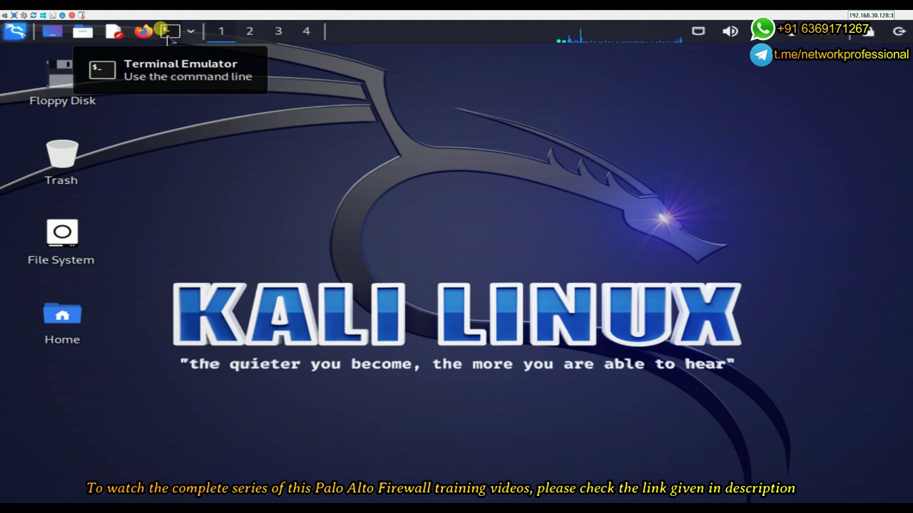
Run ifconfig in a terminal and confirm eth0 has address 10.10.10.36
left_click(168, 31)
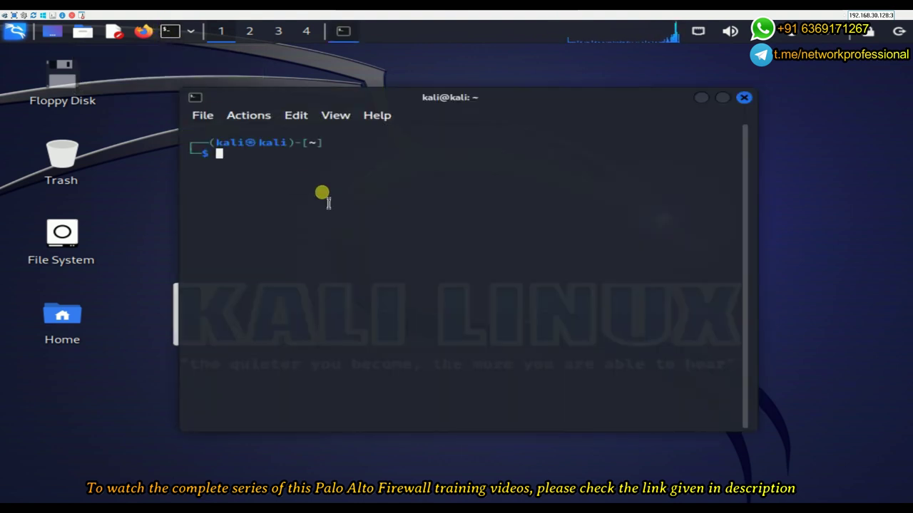
type("ifc")
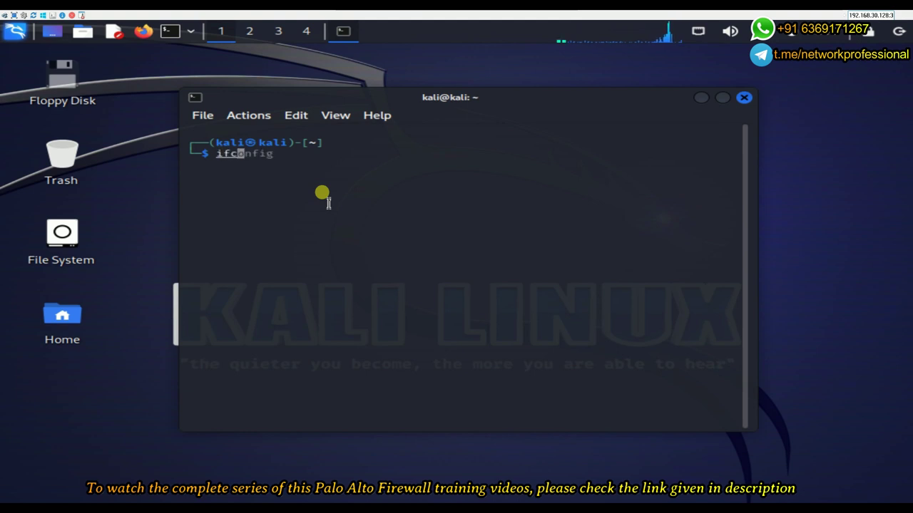
type("onfig")
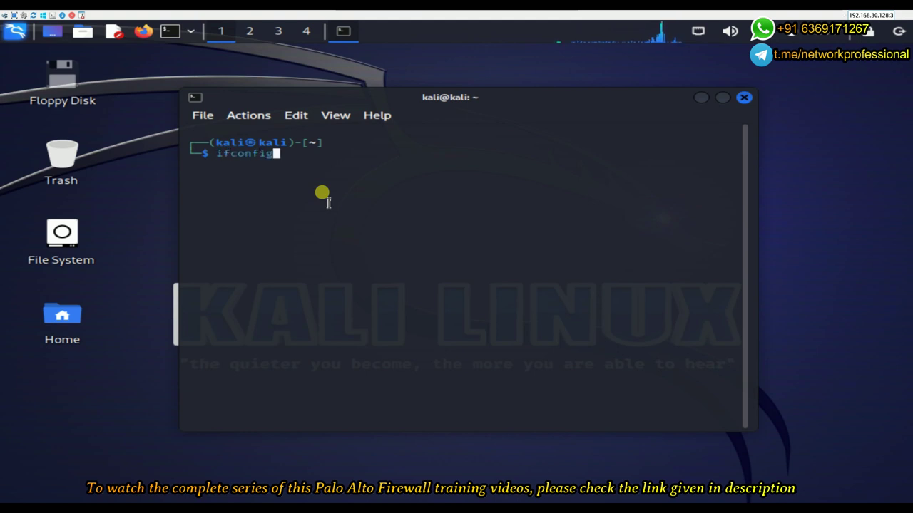
key("Return")
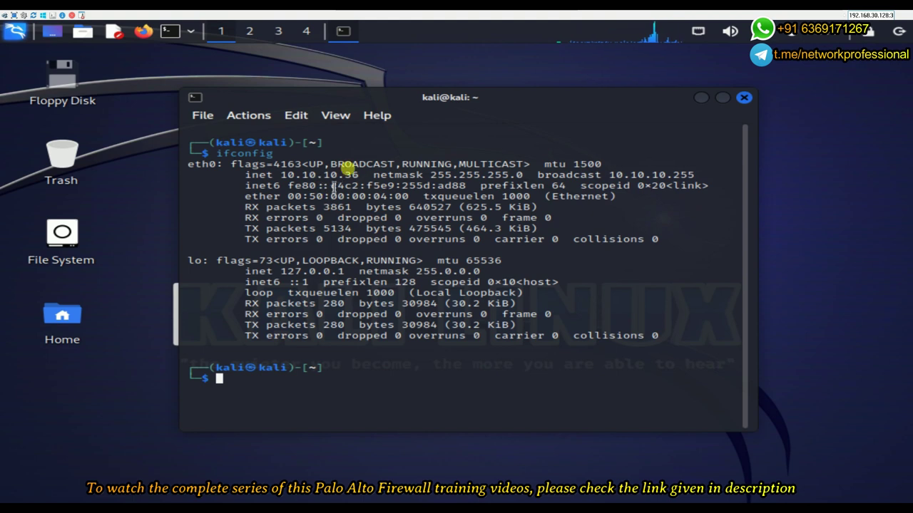
left_click_drag(218, 153, 280, 154)
left_click_drag(359, 175, 278, 175)
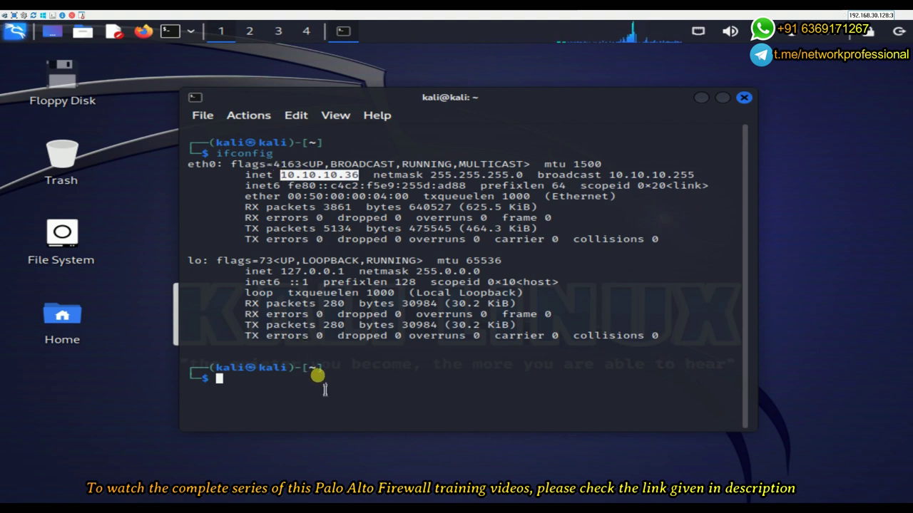
left_click(315, 371)
Ping the firewall at 10.10.10.100 and stop it to view the statistics
type("pi")
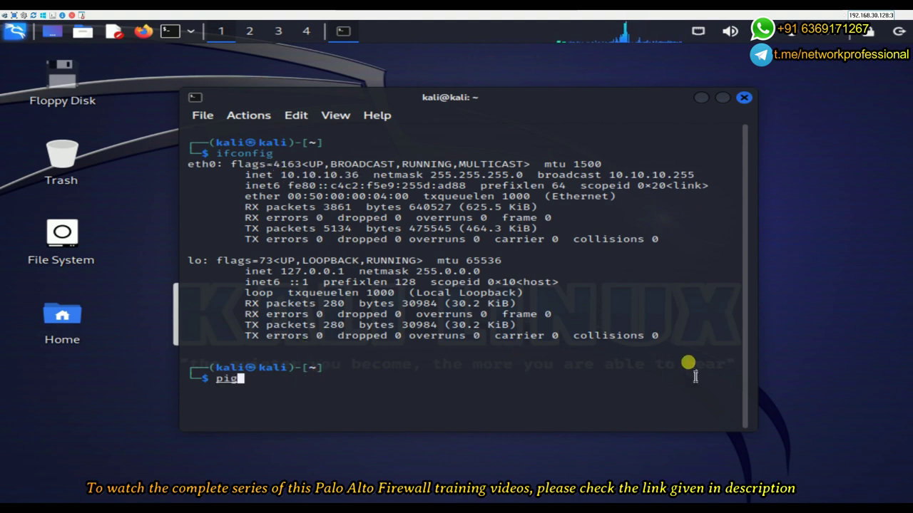
type("ng ")
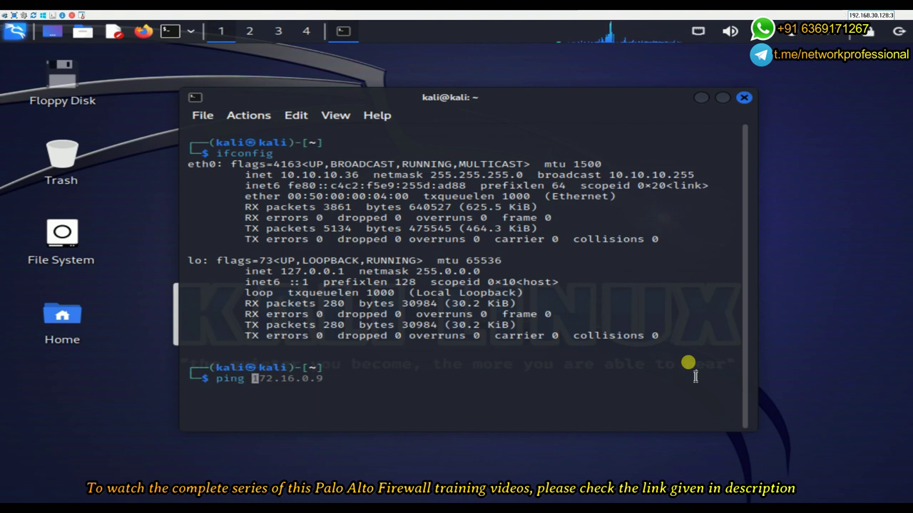
type("10.10")
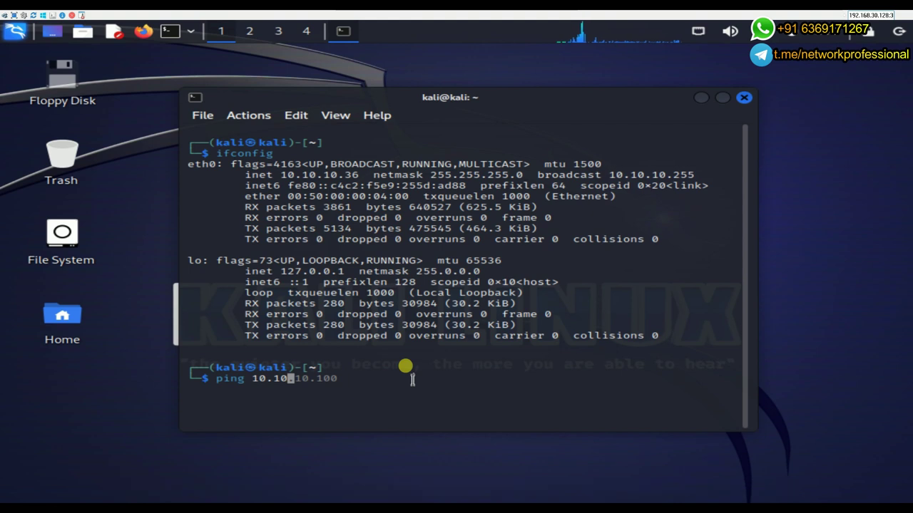
key("Right")
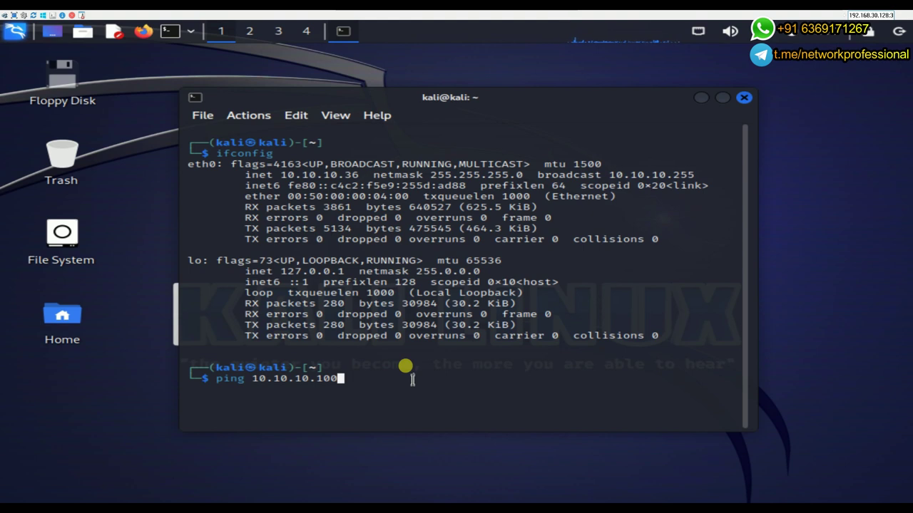
key("Return")
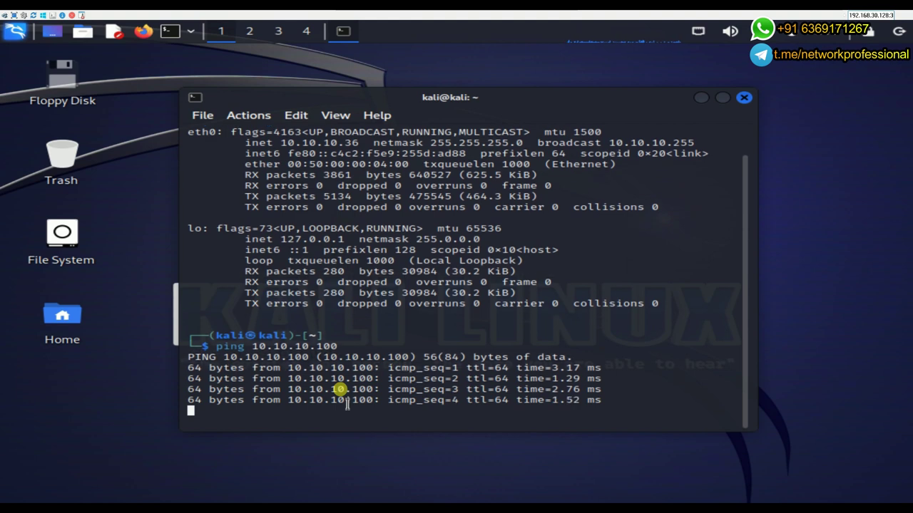
key("ctrl+c")
Ping 8.8.8.8 to confirm the internet is unreachable, then stop the ping
key("Return")
key("Return")
key("Return")
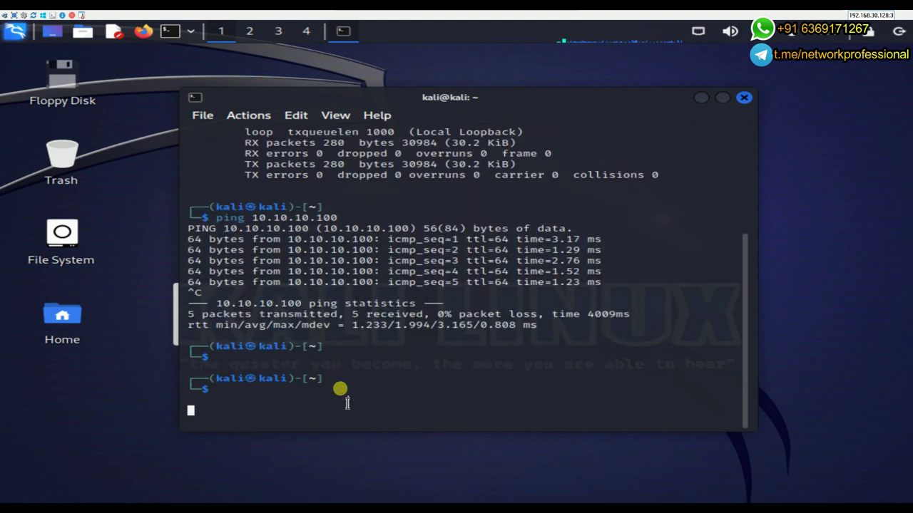
key("Up")
key("Right")
key("Right")
key("Right")
key("Right")
key("Right")
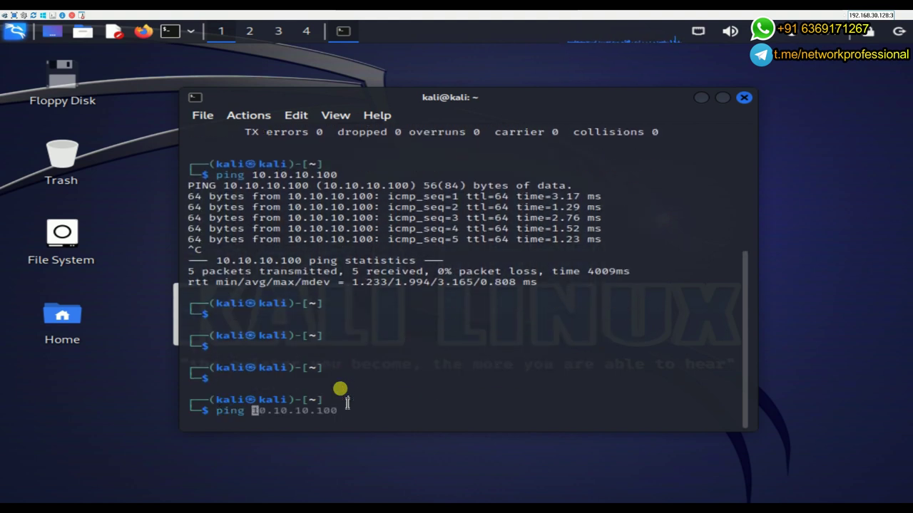
key("ctrl+k")
type("8.8.8.8")
key("Return")
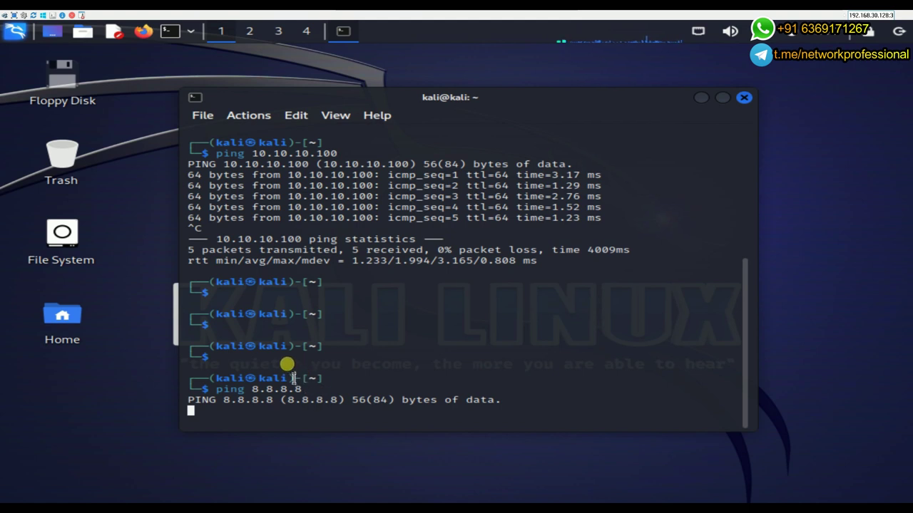
key("ctrl+c")
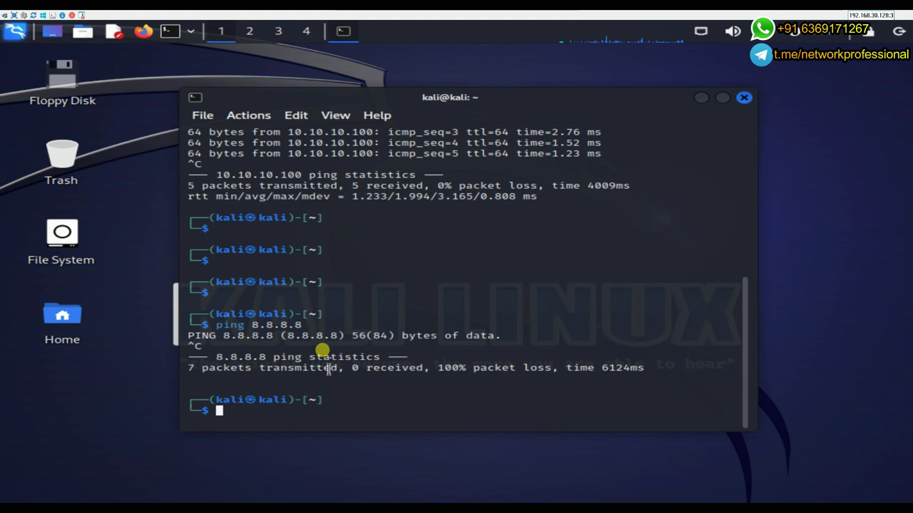
Open DMZ_Server's console in PuTTY, enter privileged mode with en, and maximize the window
left_click(559, 15)
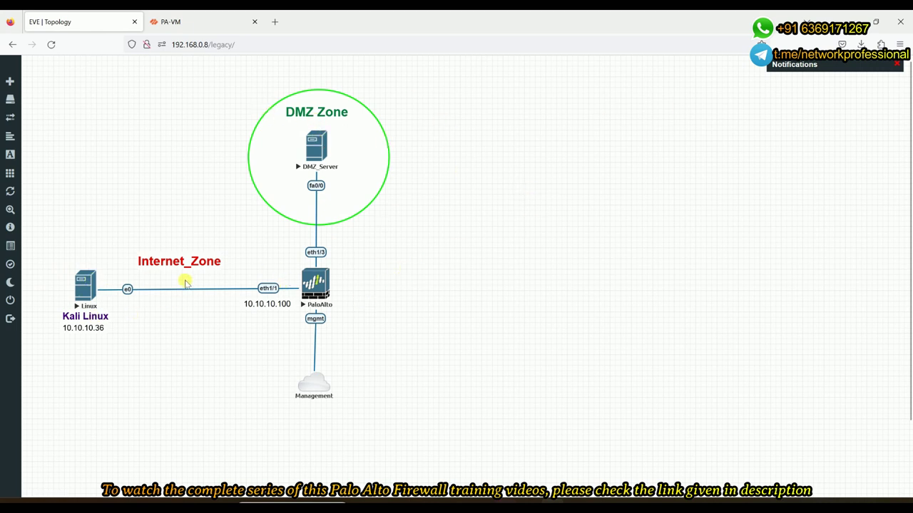
left_click(309, 147)
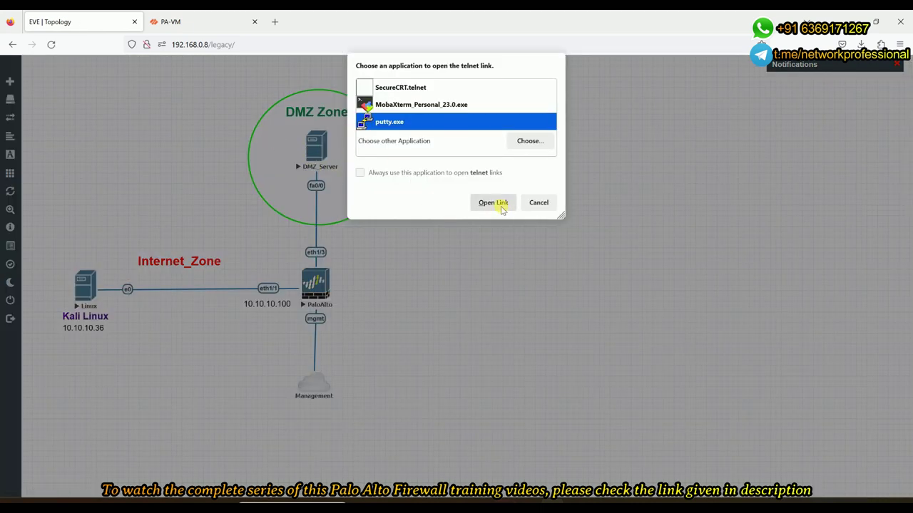
left_click(493, 202)
left_click_drag(242, 122, 546, 122)
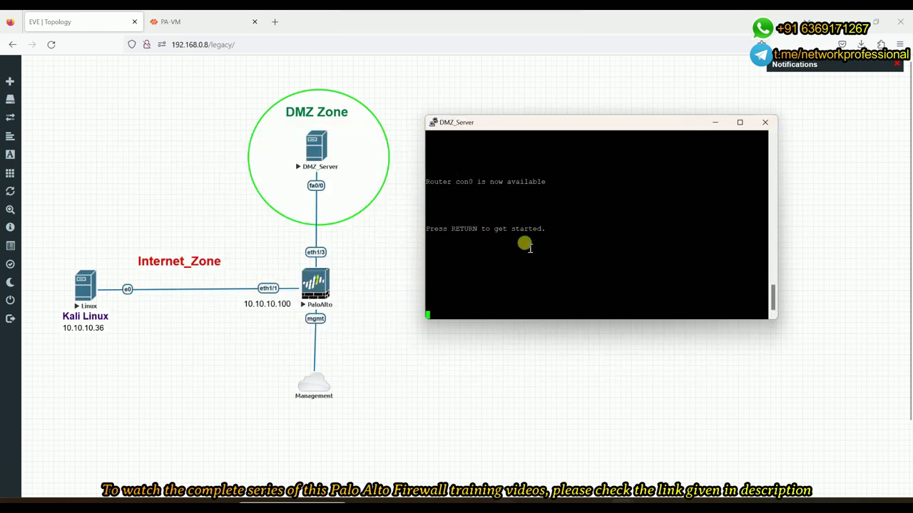
key("Return")
key("Return")
key("Return")
key("Return")
key("Return")
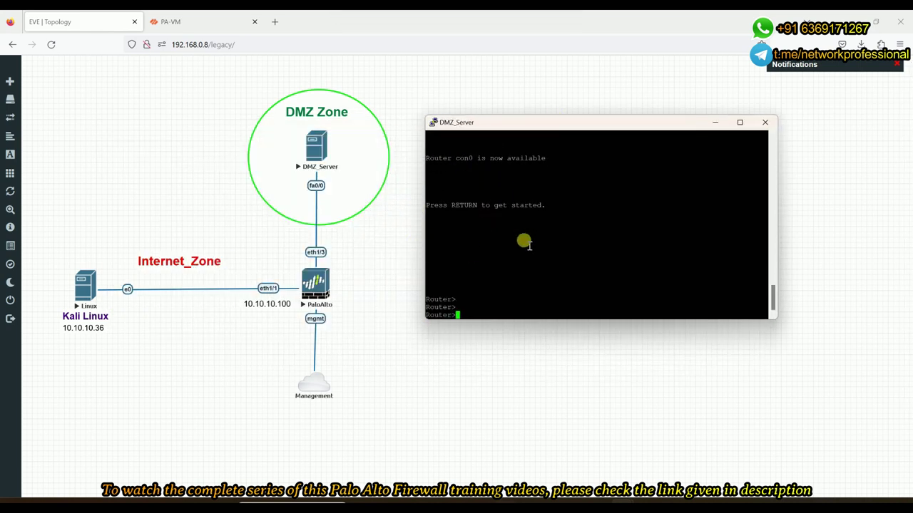
type("en")
key("Return")
key("Return")
key("Return")
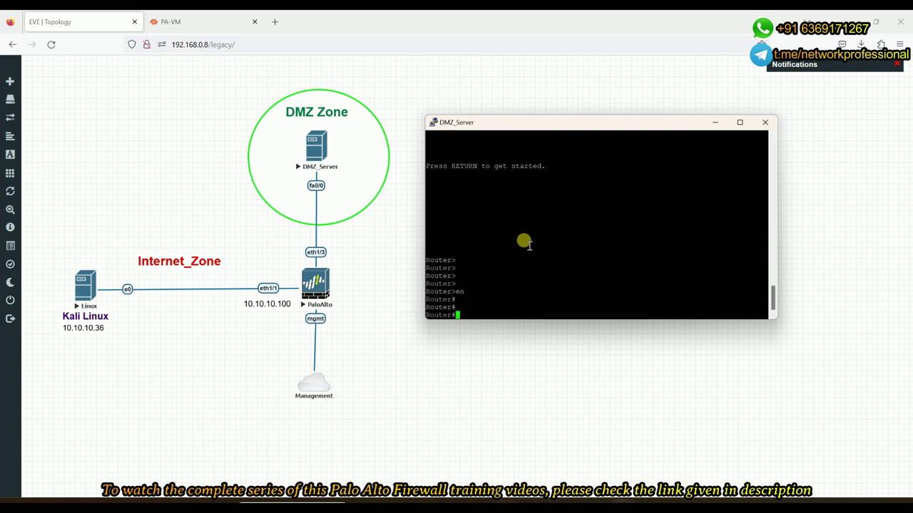
left_click(741, 122)
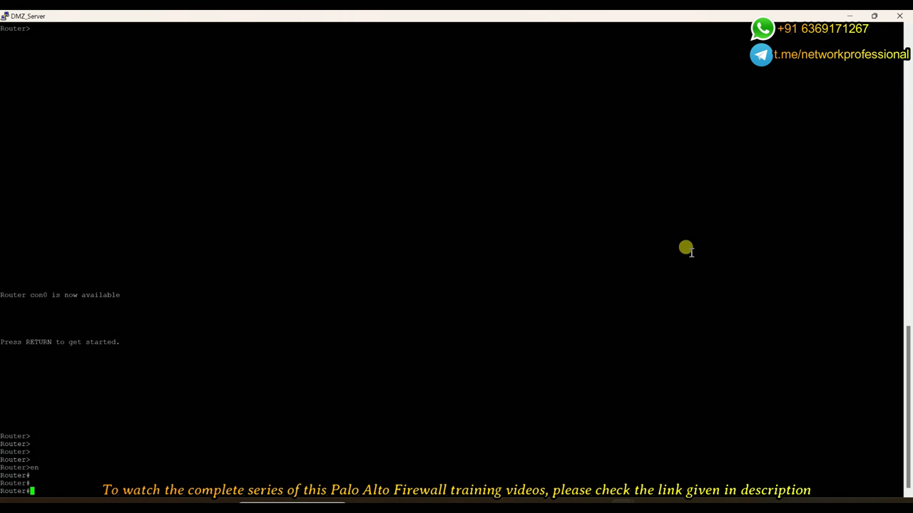
Review the router's running configuration with show run, noting the ip http server line
scroll(685, 248, "up", 15)
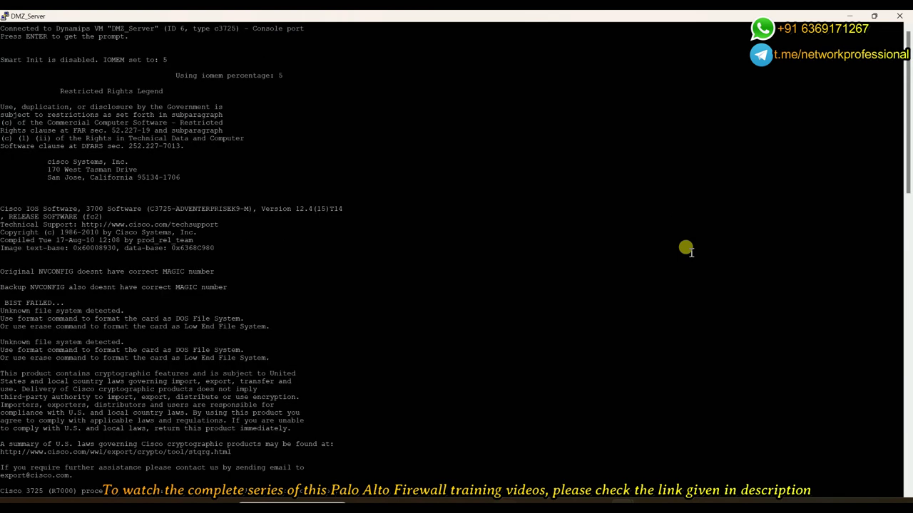
scroll(685, 249, "down", 15)
key("Return")
key("Return")
key("Return")
type("s")
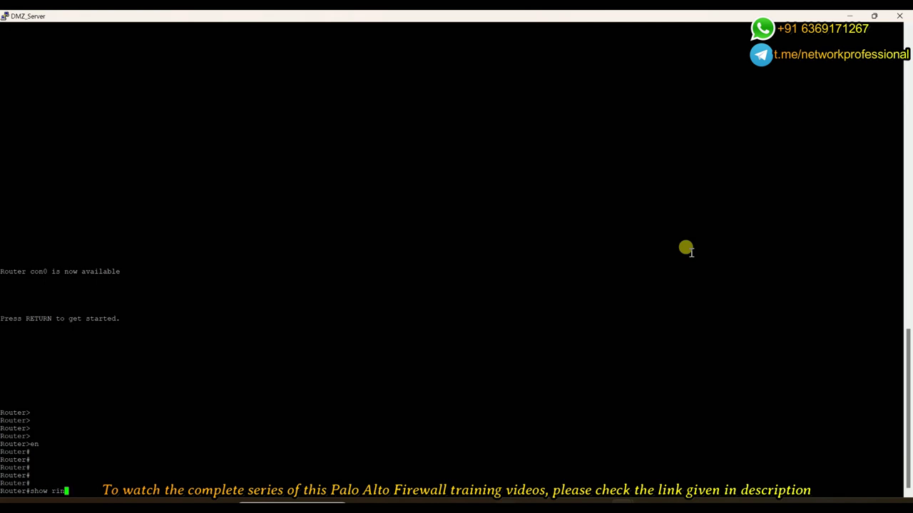
type("how run")
key("Return")
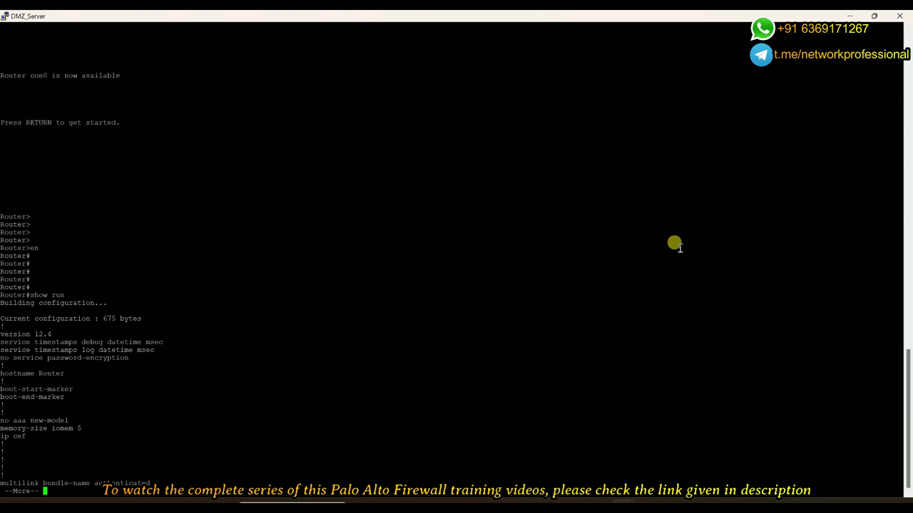
key("space")
key("space")
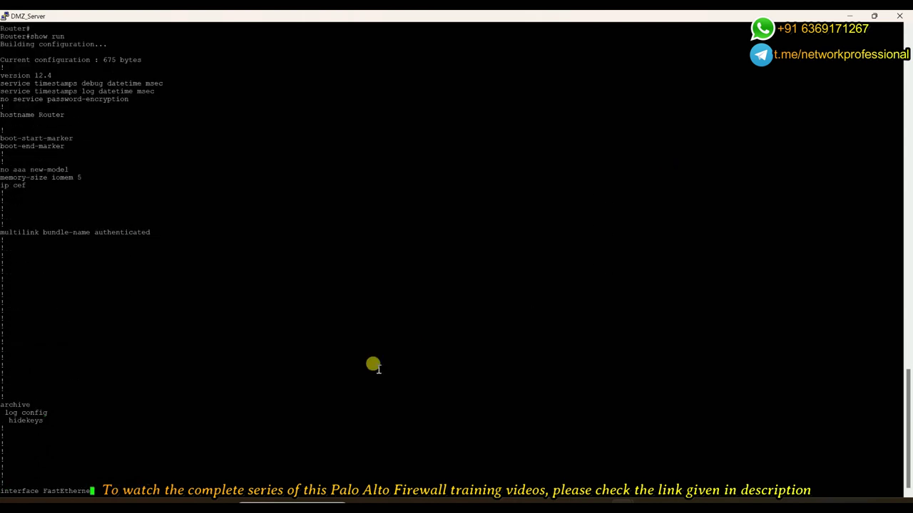
key("space")
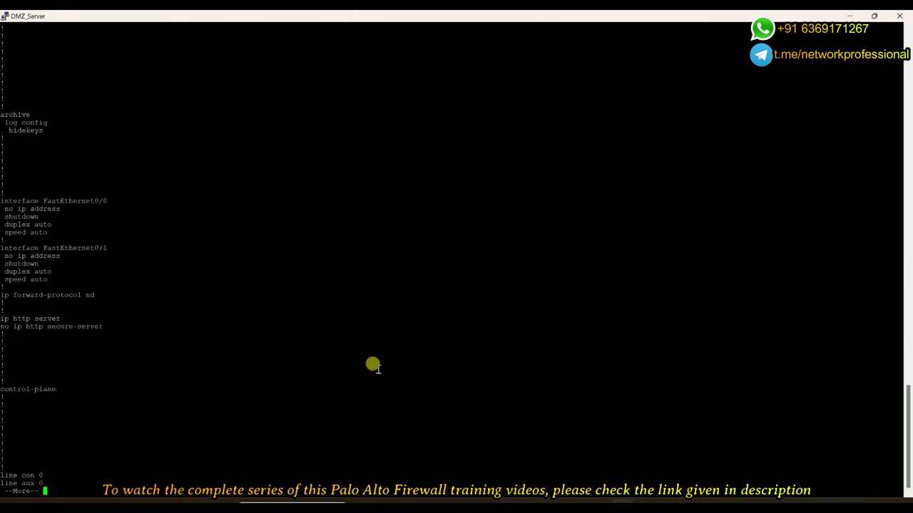
key("space")
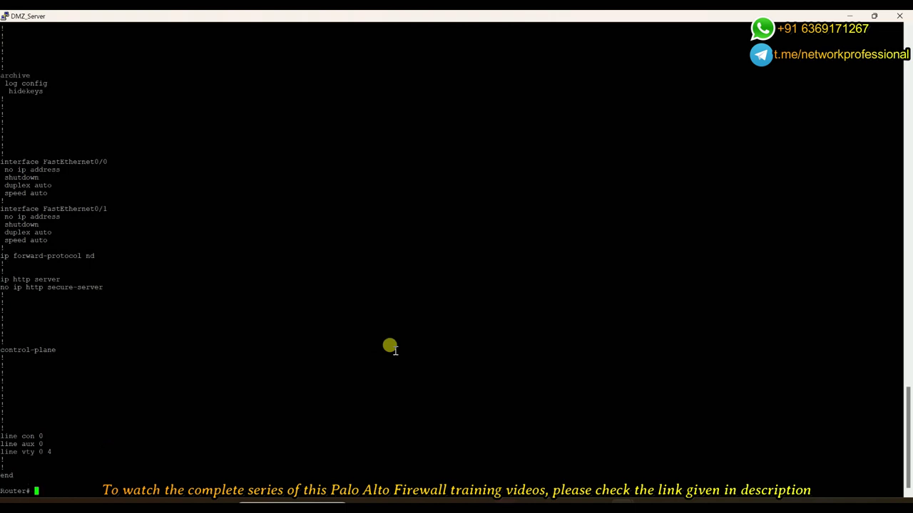
key("Return")
key("Return")
key("Return")
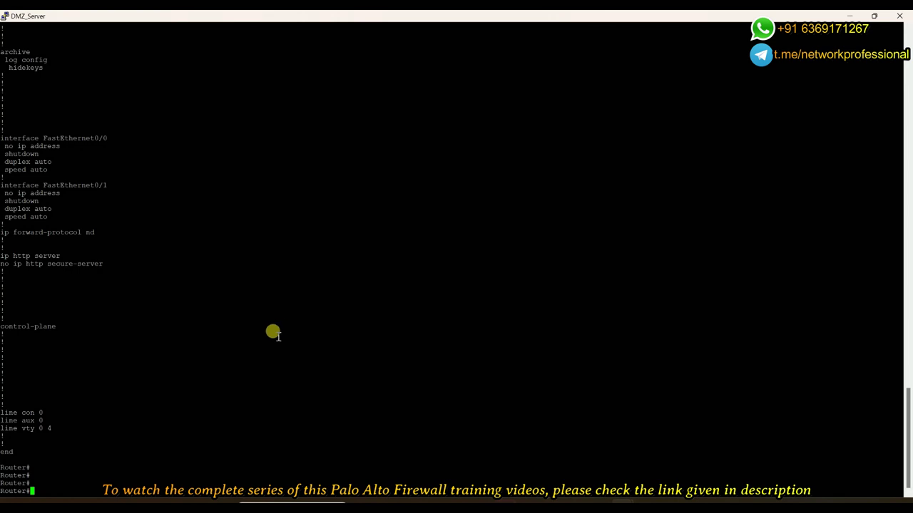
left_click(102, 246)
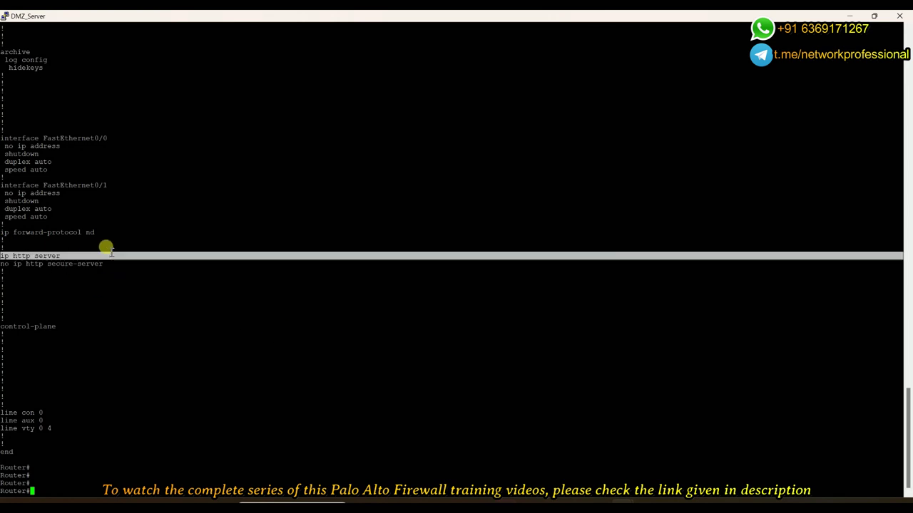
left_click(118, 284)
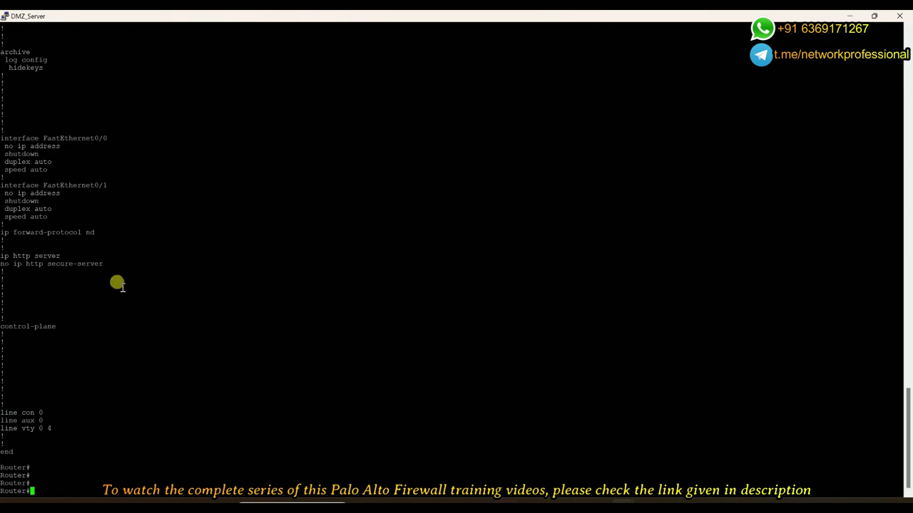
key("Return")
key("Return")
key("Return")
key("Return")
key("Return")
key("Return")
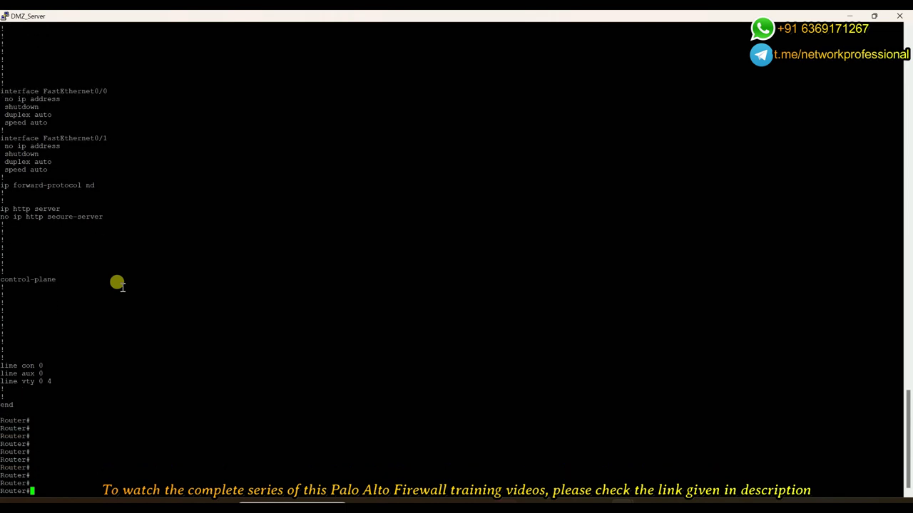
Enter configuration mode with config and set the hostname to DMZ_Server
key("Return")
key("Return")
key("Return")
key("Return")
key("Return")
key("Return")
key("Return")
key("Return")
key("Return")
key("Return")
key("Return")
key("Return")
key("Return")
key("Return")
key("Return")
key("Return")
key("Return")
key("Return")
scroll(432, 361, "up", 2)
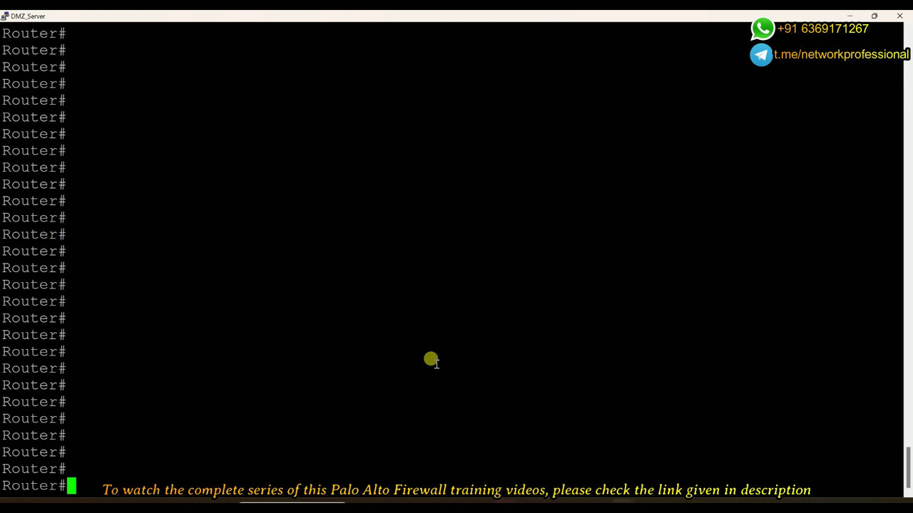
type("cis")
key("BackSpace")
key("BackSpace")
key("BackSpace")
type("config")
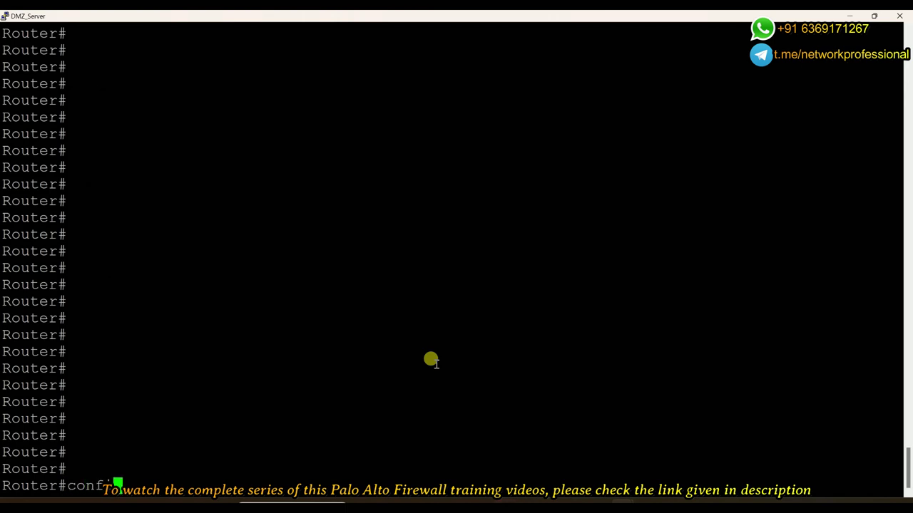
key("Return")
key("Return")
key("Return")
key("Return")
key("Return")
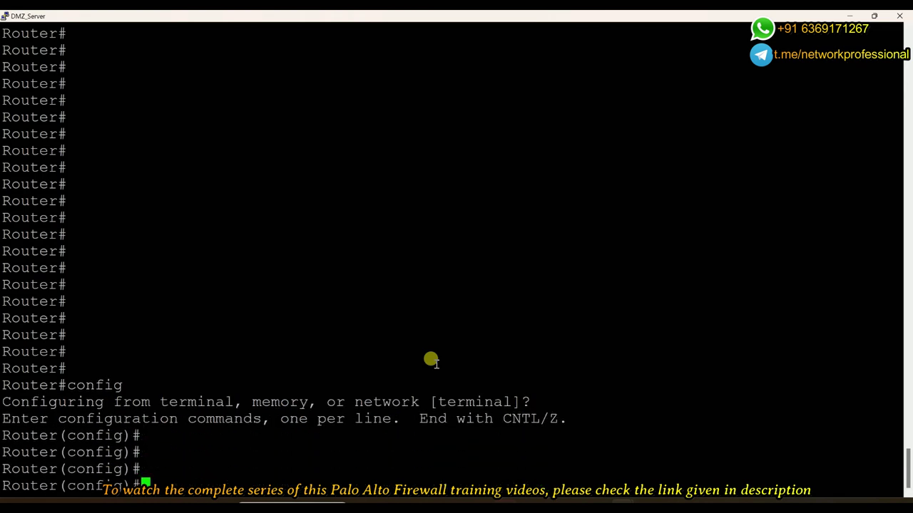
type("host")
key("Tab")
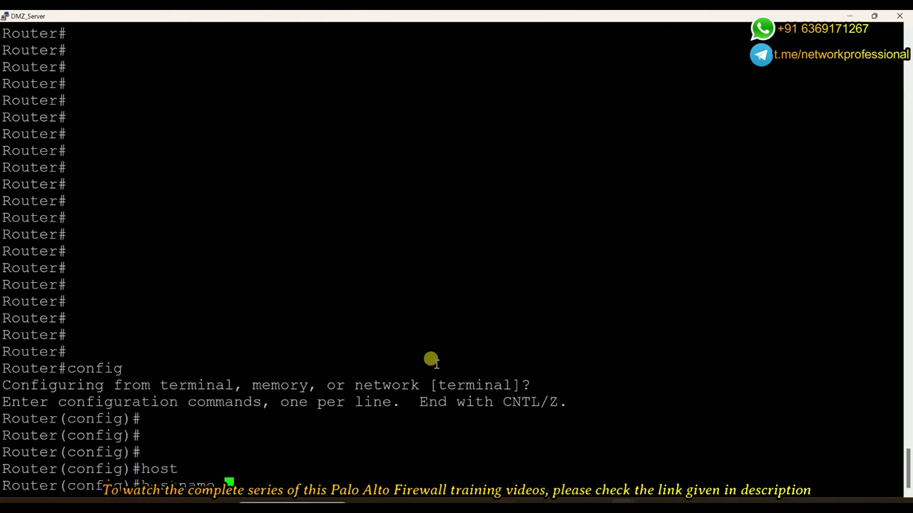
type("DMZ Serv")
key("Return")
key("Return")
key("Return")
key("Return")
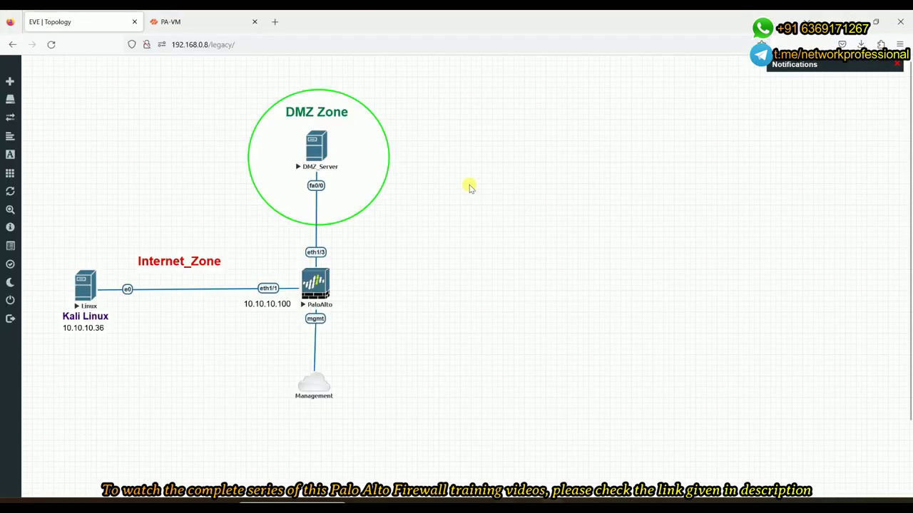
Add a 172.16.0.9 text label and place it beside DMZ_Server
right_click(422, 234)
left_click(477, 326)
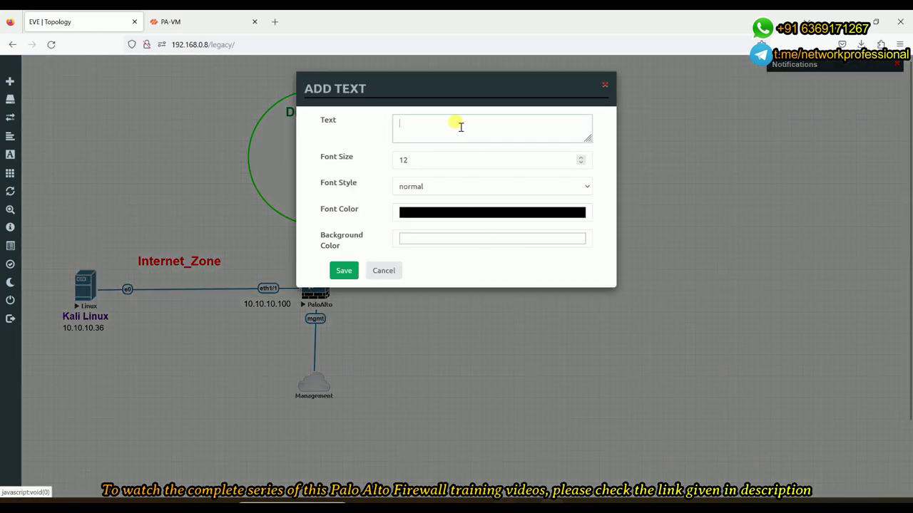
type("172.16.0.9")
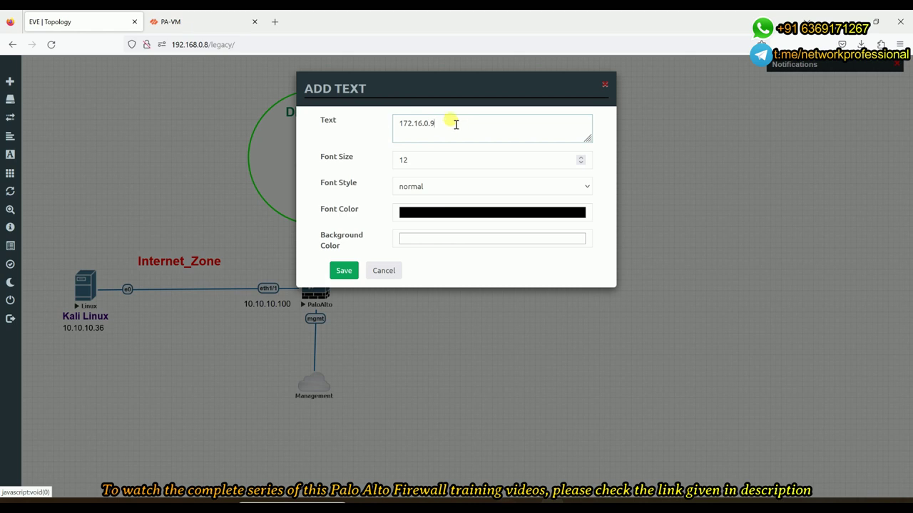
left_click(343, 270)
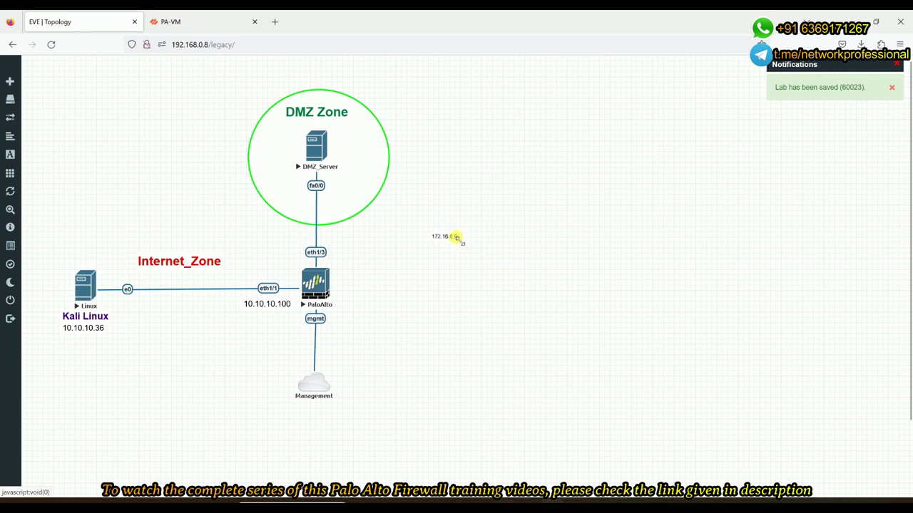
left_click_drag(462, 238, 366, 155)
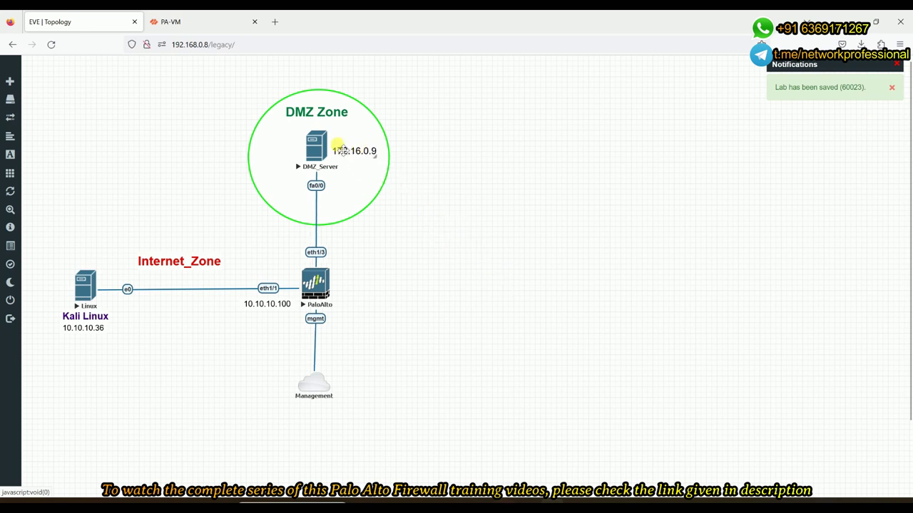
Duplicate the label, move it beside the firewall's eth1/3, and change it to 172.16.0.100
right_click(354, 151)
left_click(372, 171)
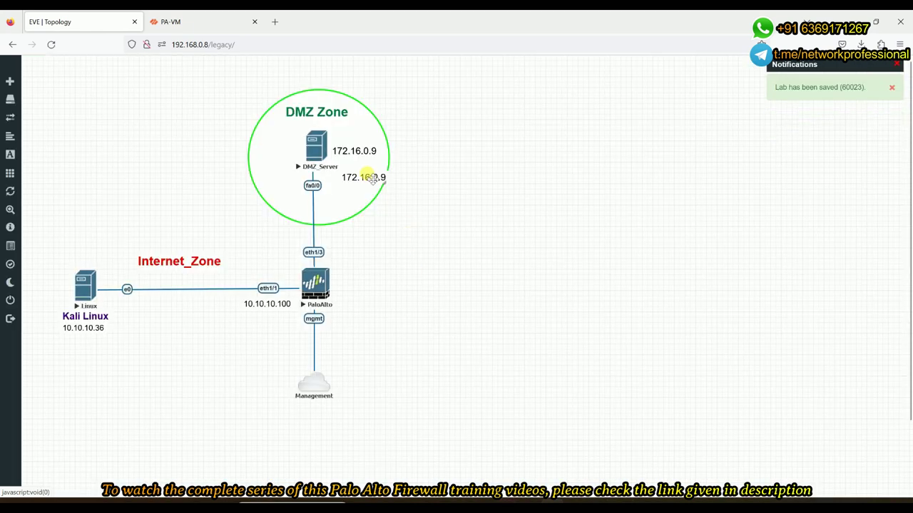
left_click_drag(368, 176, 356, 255)
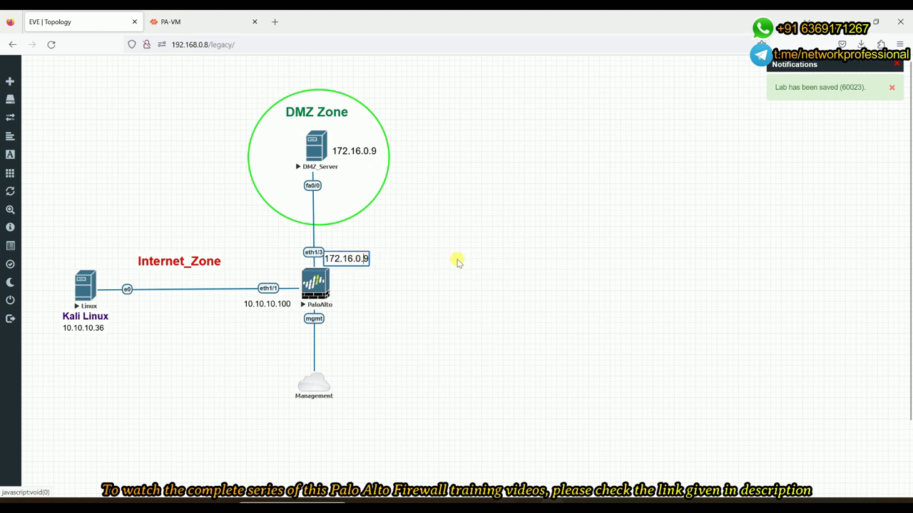
key("BackSpace")
type("100")
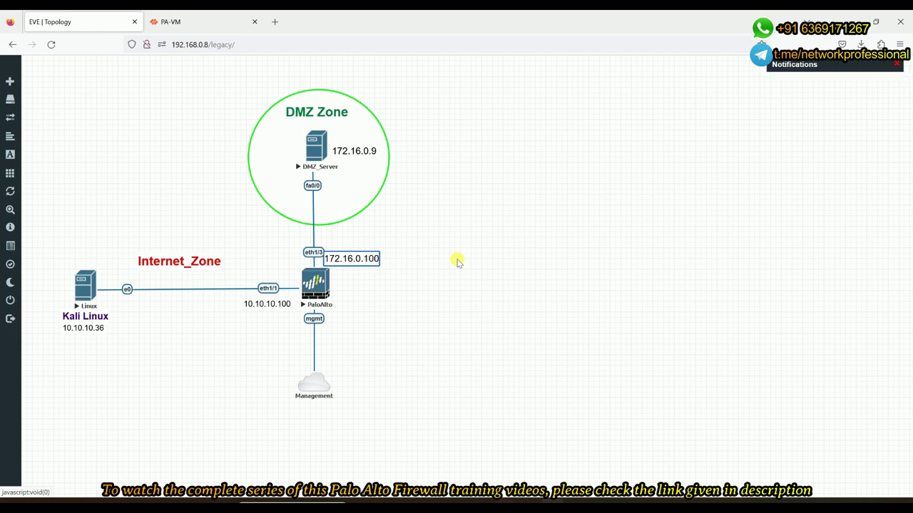
left_click(456, 218)
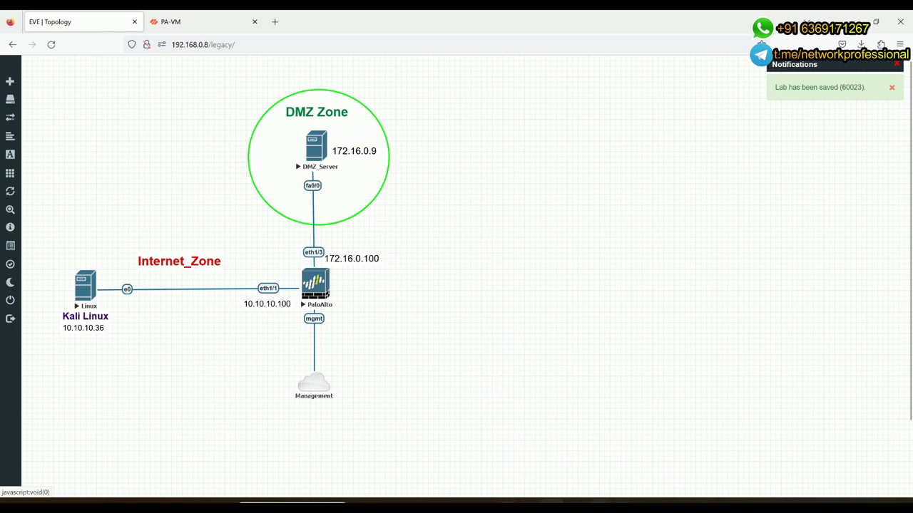
Restore the DMZ_Server console window and resize it to full screen height
mouse_move(622, 506)
left_click(673, 458)
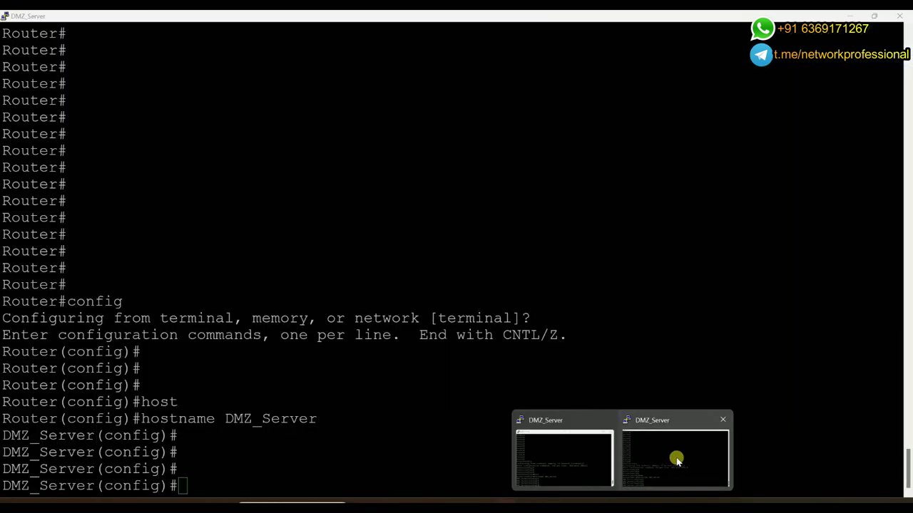
left_click(875, 16)
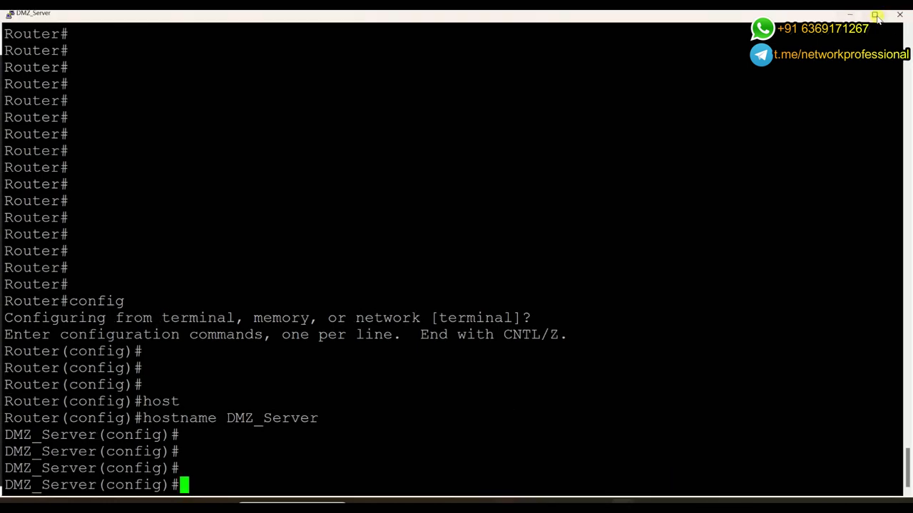
left_click_drag(766, 252, 907, 258)
left_click_drag(648, 314, 635, 466)
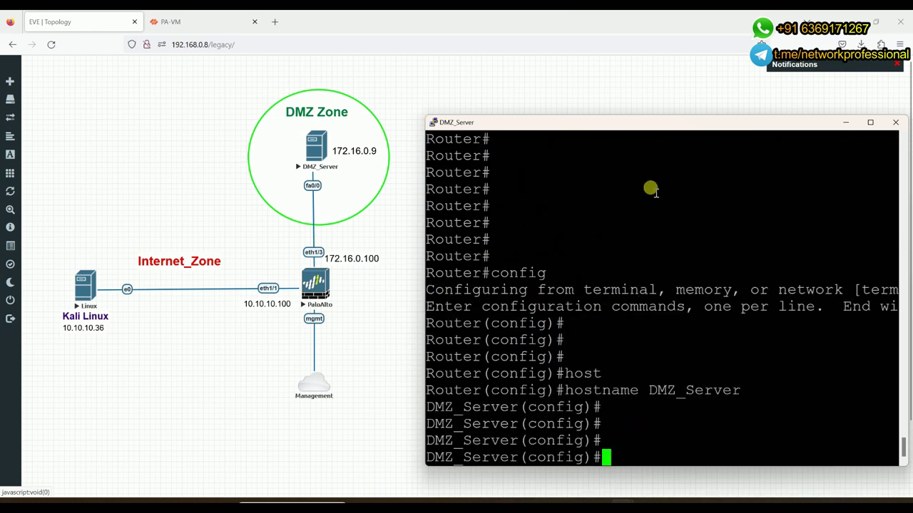
left_click_drag(619, 115, 621, 66)
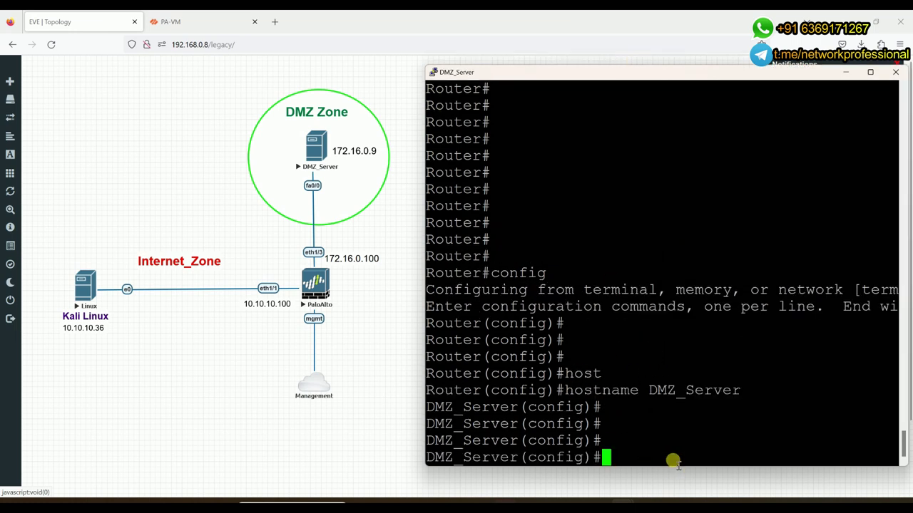
left_click_drag(676, 468, 676, 492)
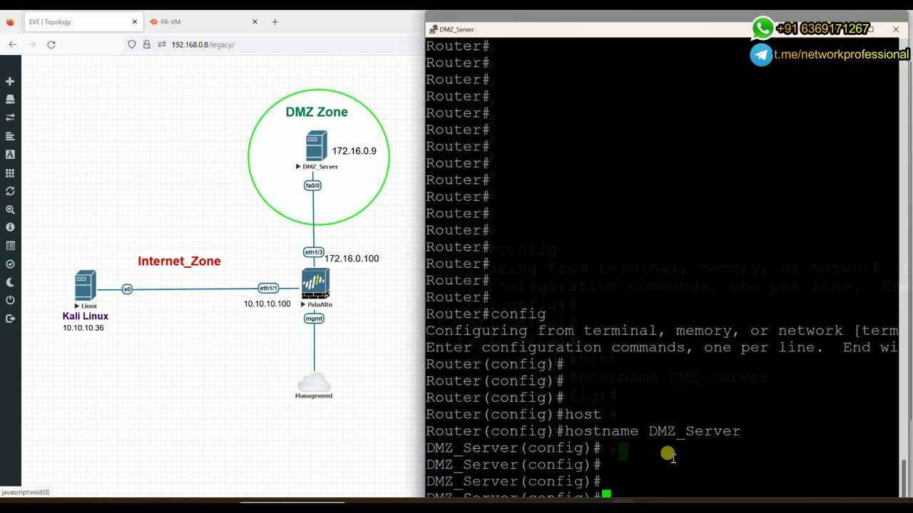
Assign fa0/0 the address 172.16.0.9 255.255.255.0 and enable it with no shutdown
key("Return")
key("Return")
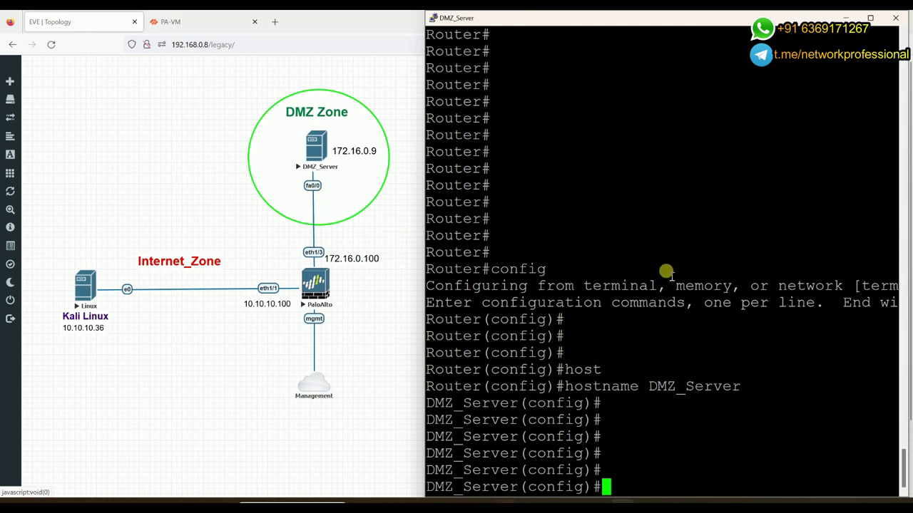
type("int fa")
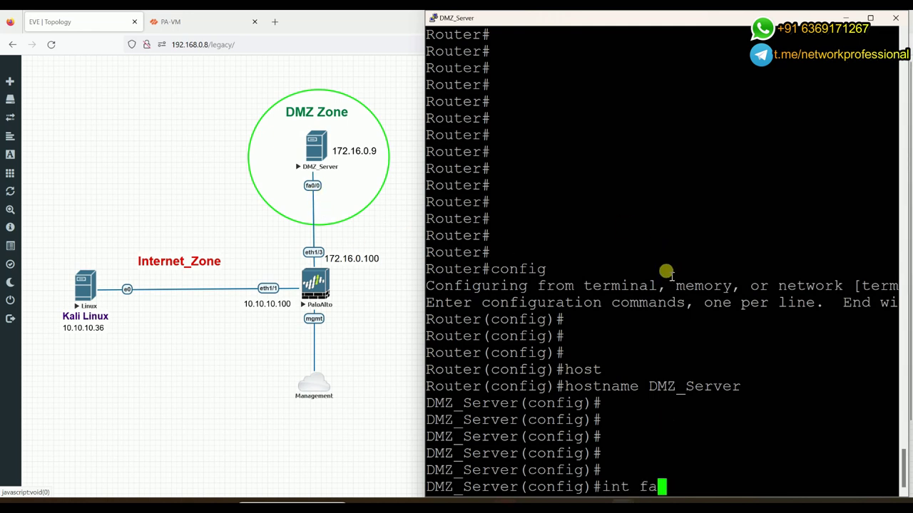
type("0/0")
key("Return")
type("ip add")
key("Tab")
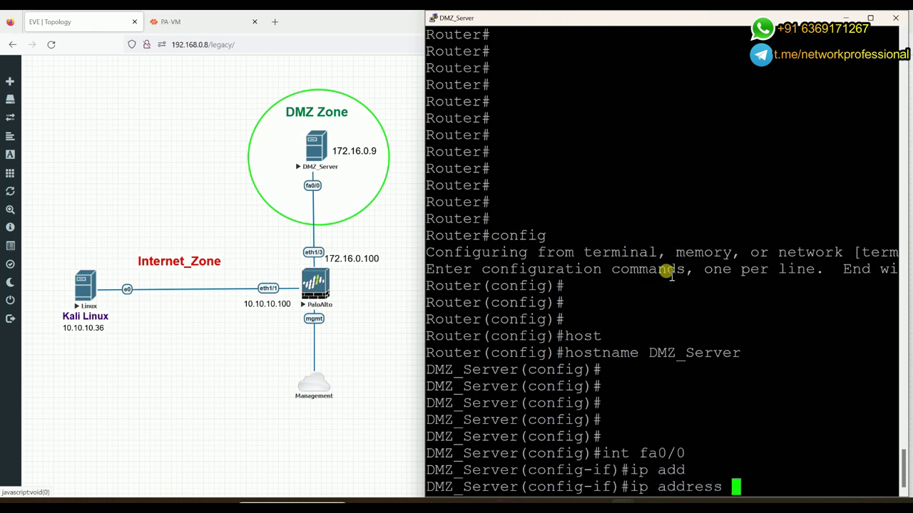
type("172.16")
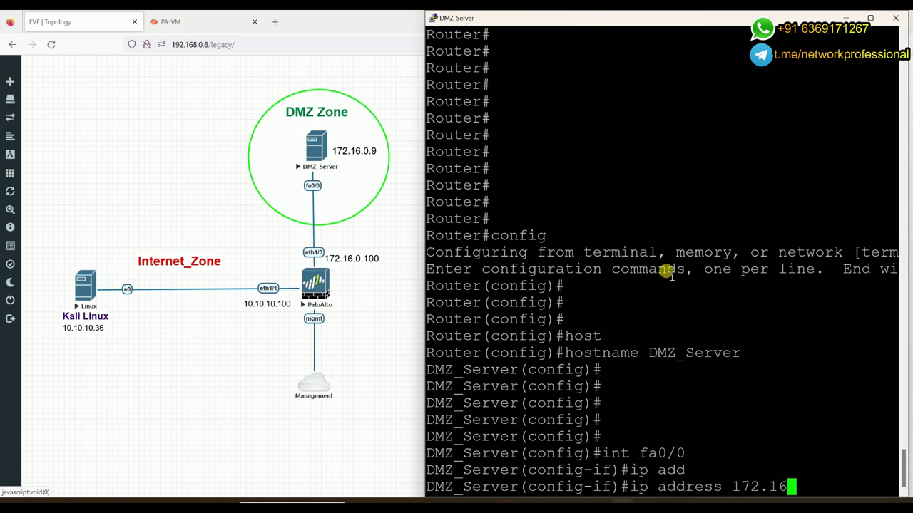
type(".0.9 255")
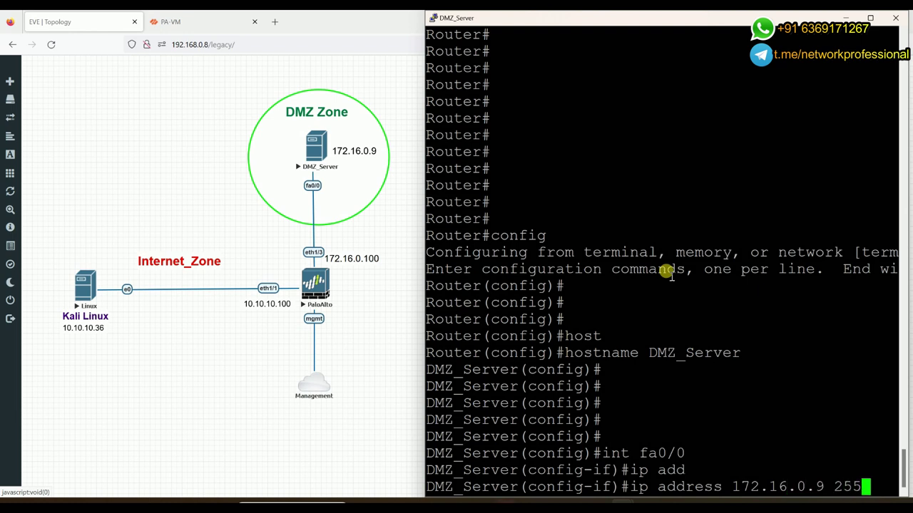
type(".255.255.")
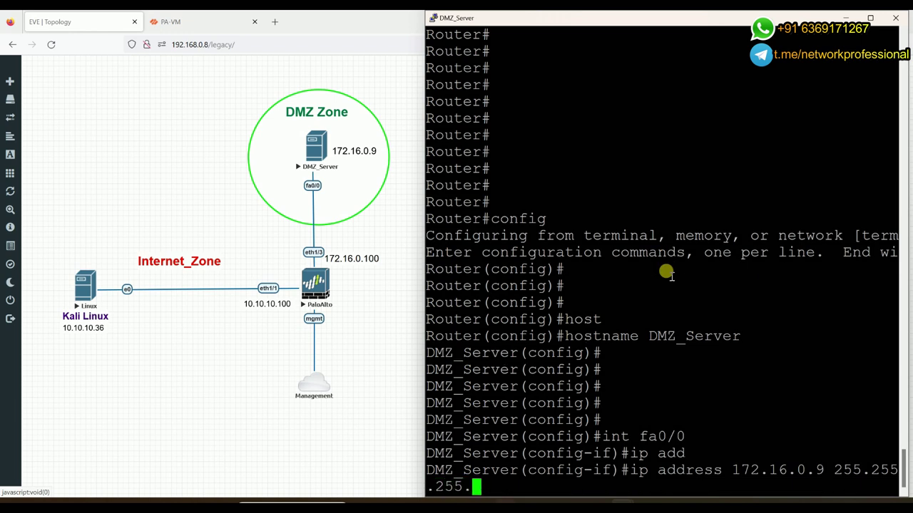
type("0")
key("Return")
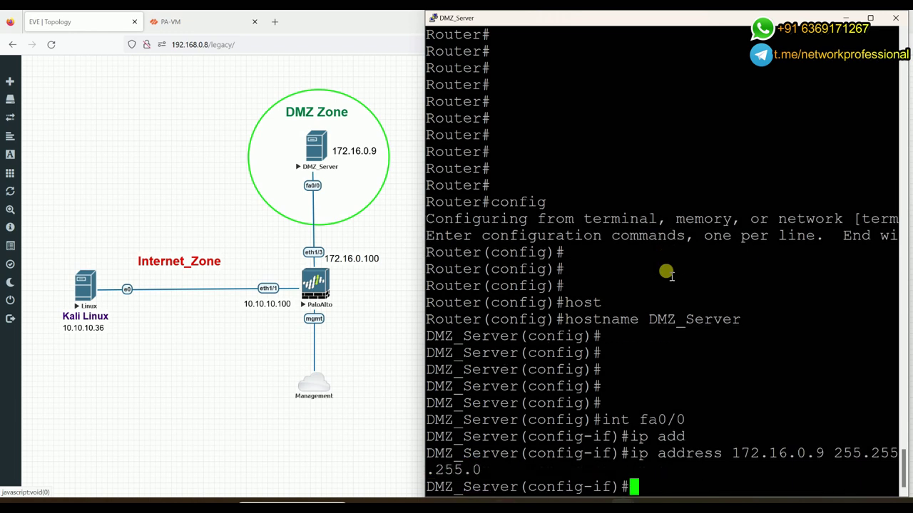
type("no shi")
key("BackSpace")
type("u")
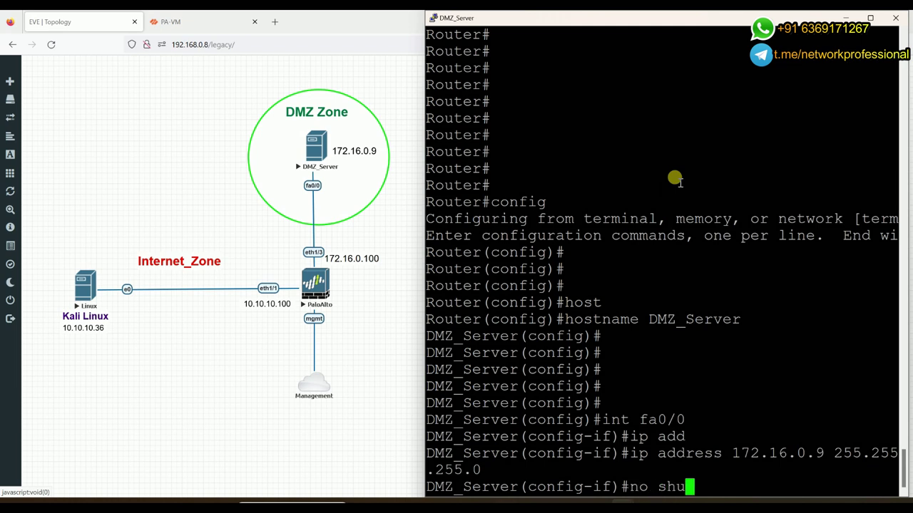
type("t")
key("Return")
key("Return")
key("Return")
key("Return")
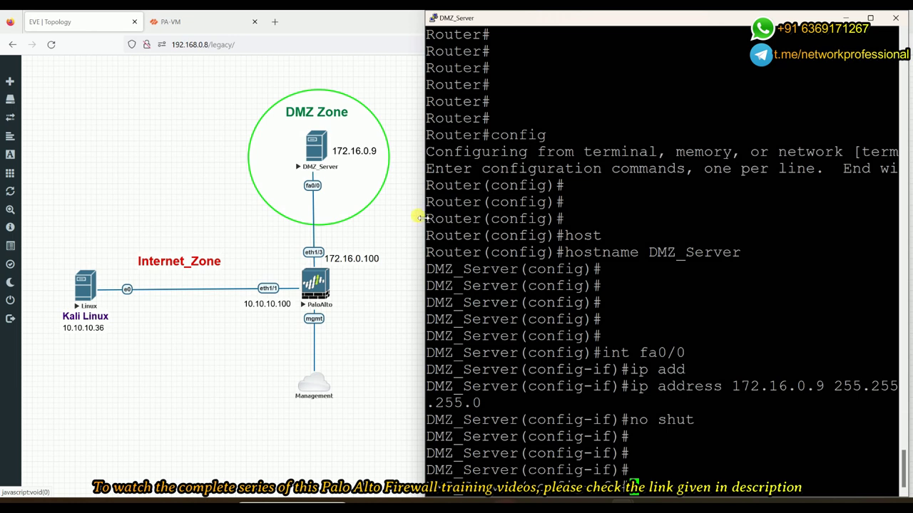
Enter the ip http server command to enable the router's web server
left_click_drag(420, 216, 382, 216)
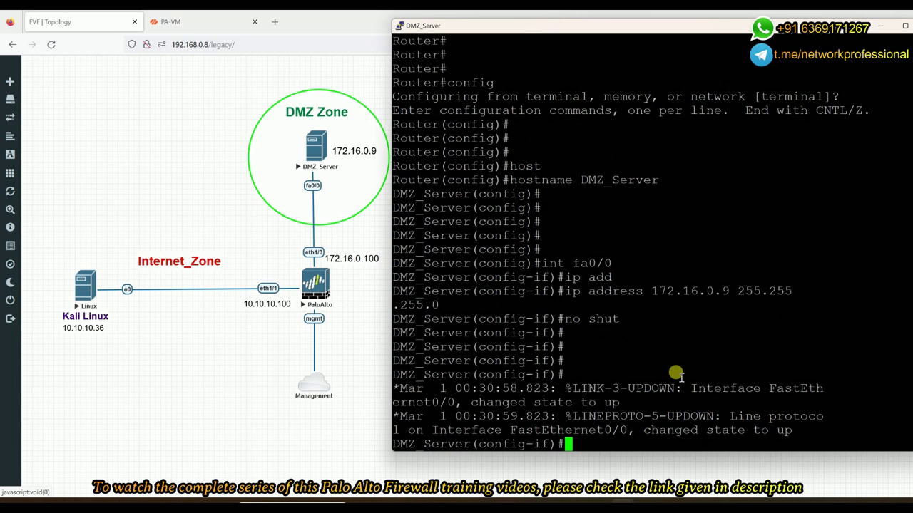
key("Return")
key("Return")
key("Return")
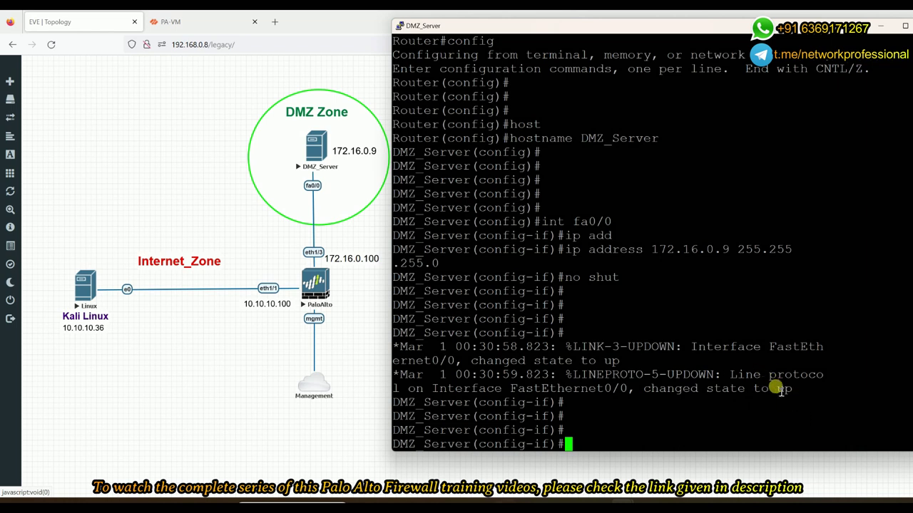
type("ip http server")
Enable the HTTPS server on DMZ_Server with ip http secure-server
key("Return")
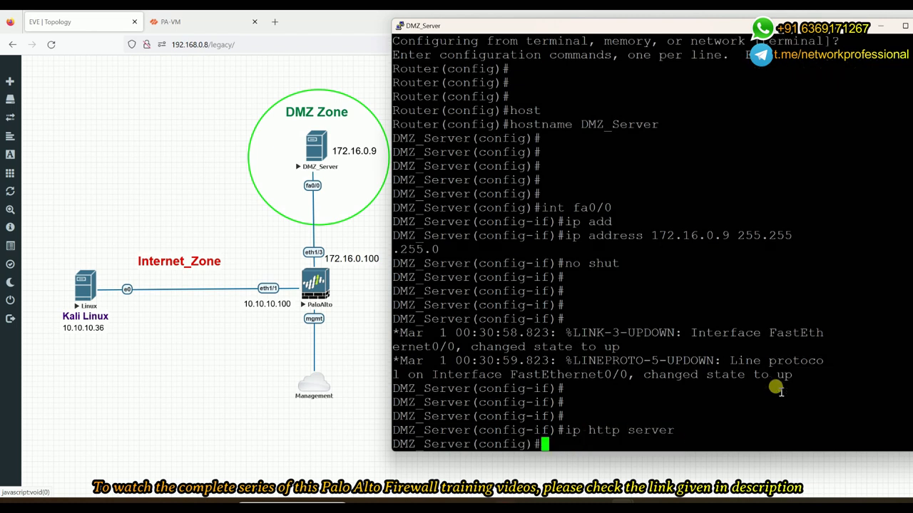
key("Return")
type("ip")
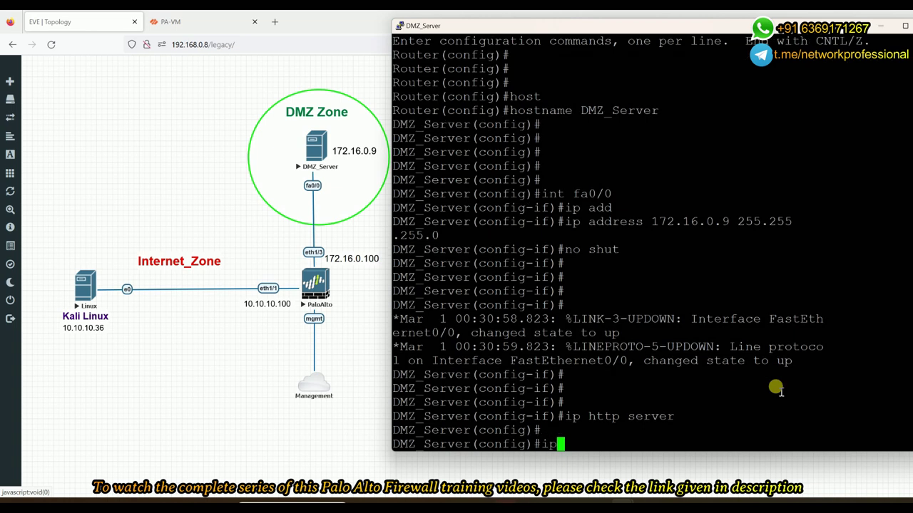
type(" http secure-s")
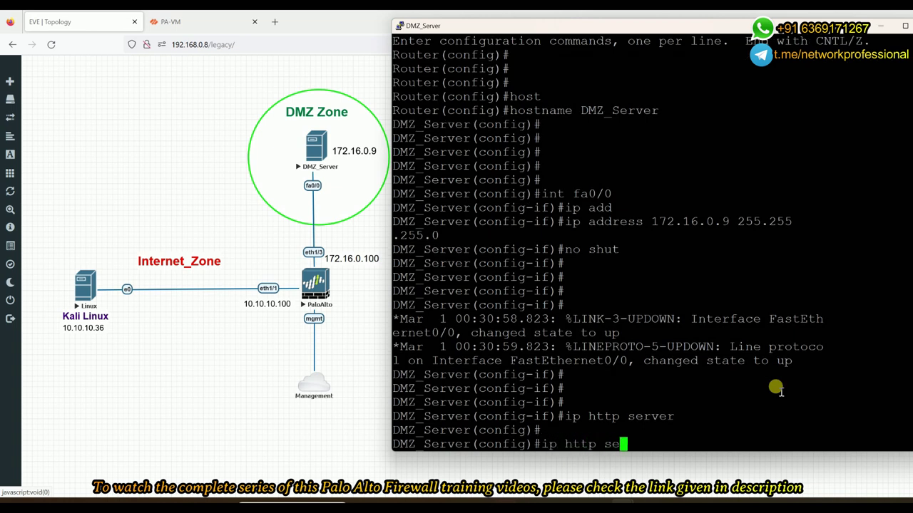
key("Tab")
type("ure-server")
key("Tab")
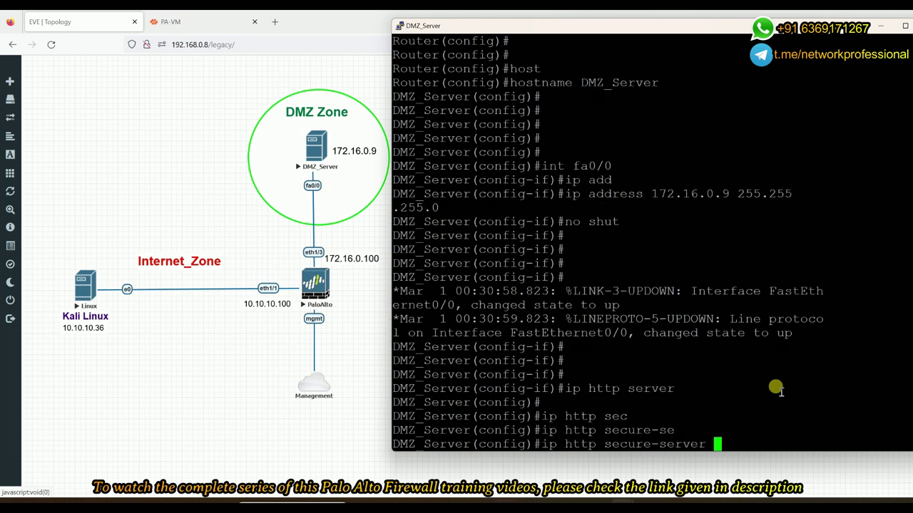
key("Return")
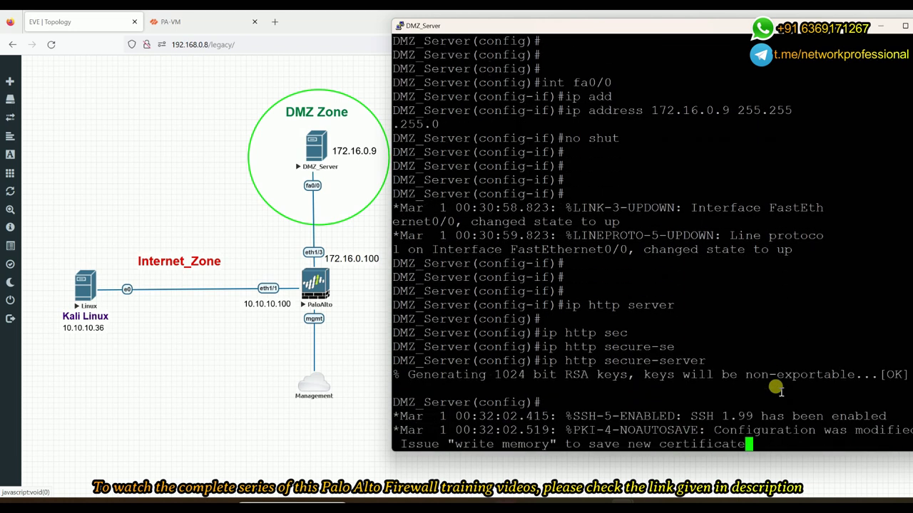
key("Return")
key("Return")
key("Return")
key("Return")
Set the domain name to cisco.com and generate 1024-bit RSA keys
type("ip domain name ")
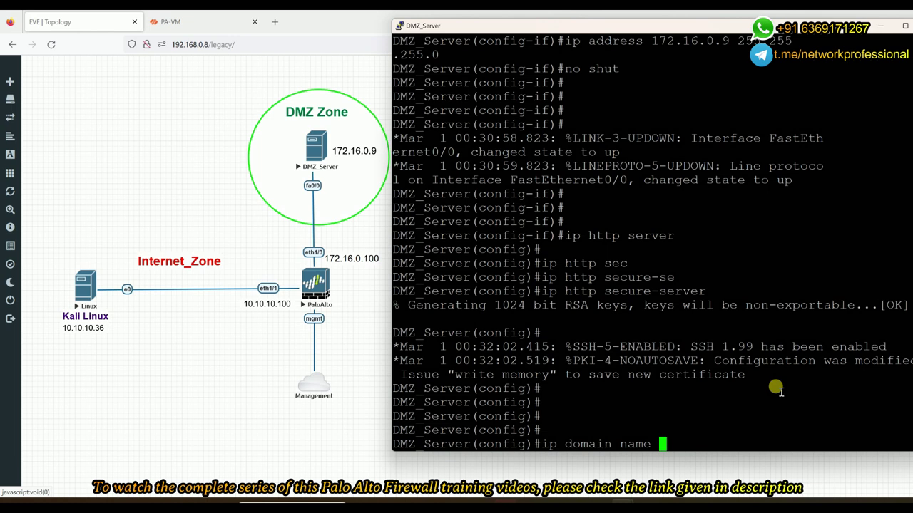
type("cisco.com")
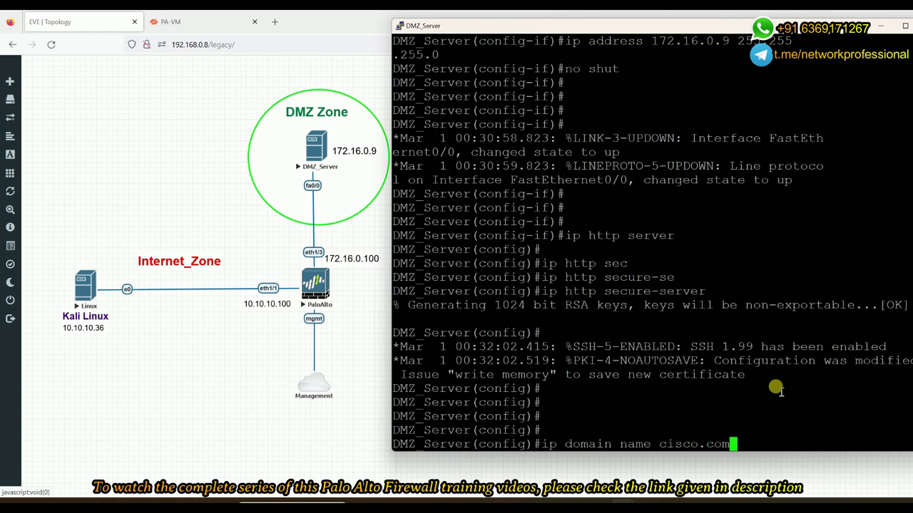
key("Return")
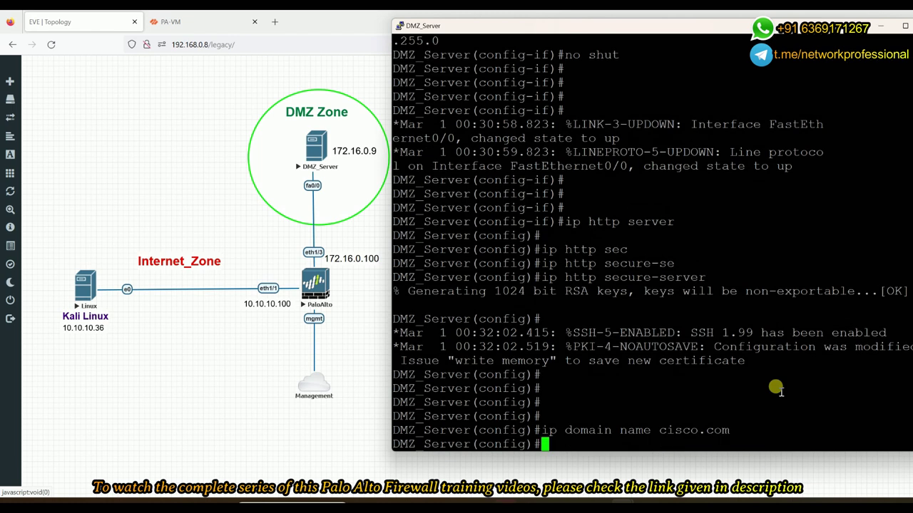
type("crypt")
key("Tab")
type("ke")
key("Tab")
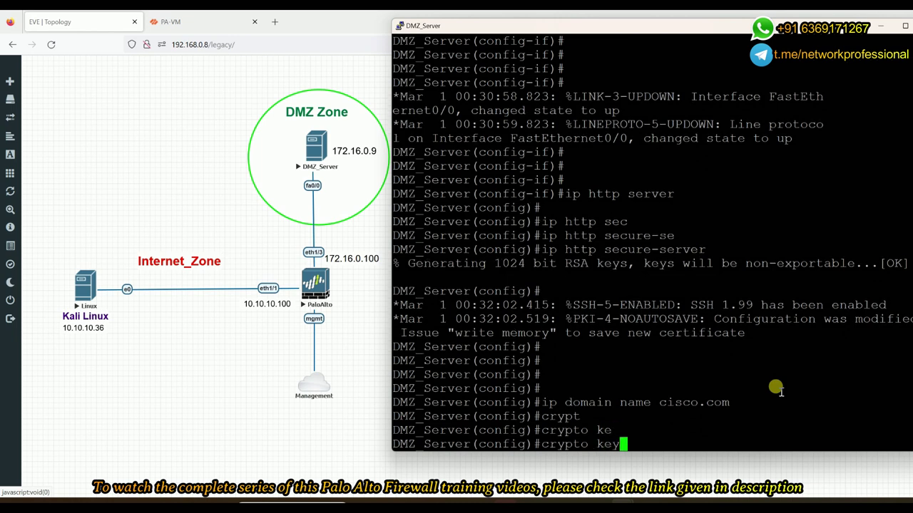
type("gen")
key("Tab")
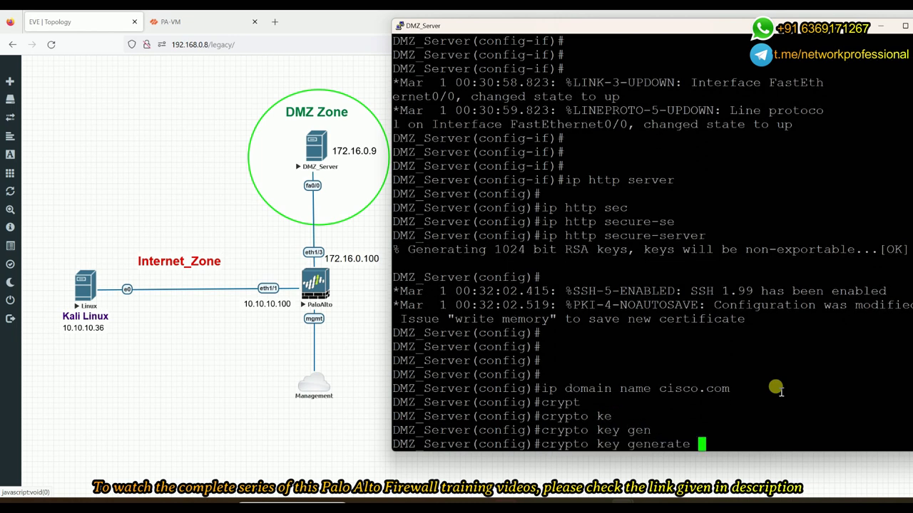
type("rs")
key("Tab")
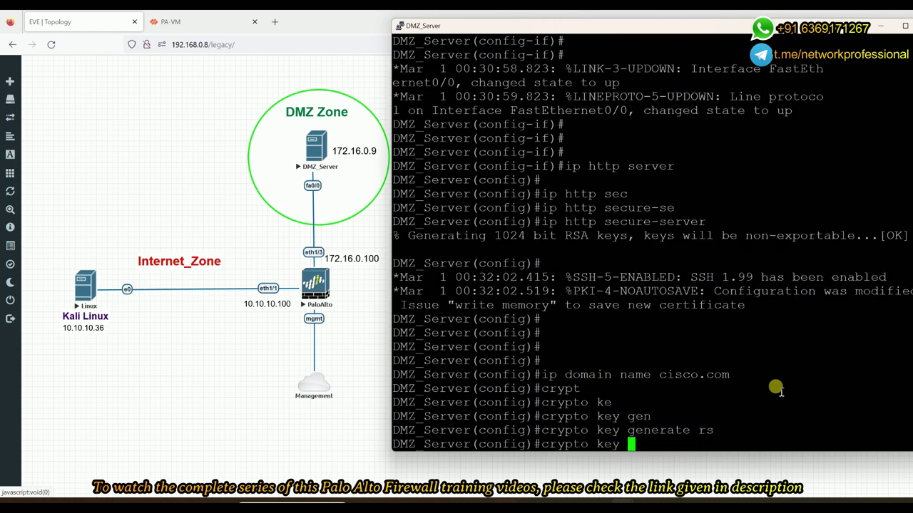
type("m")
key("Tab")
type("1024")
key("Return")
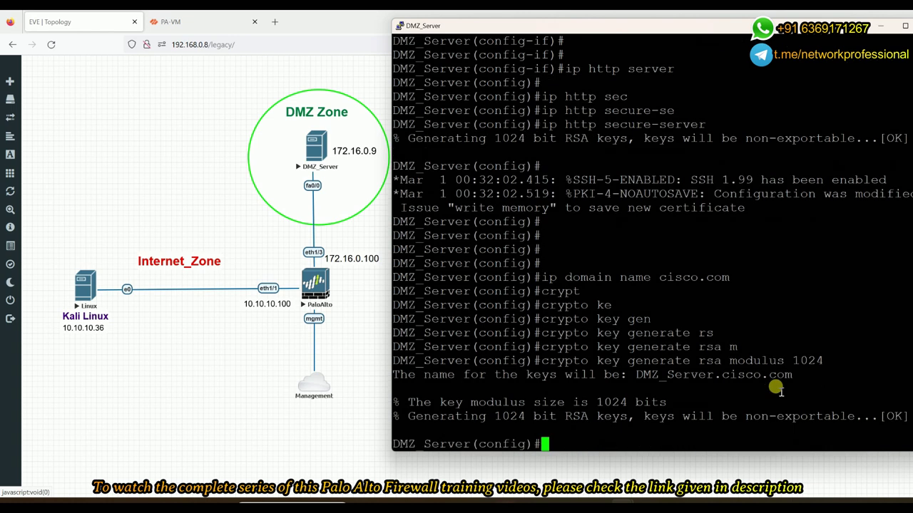
key("Return")
key("Return")
key("Return")
Enable SSH version 2 and begin a username command for a local user
type("ip")
key("BackSpace")
key("BackSpace")
type("ip ssh ver")
key("Tab")
type("2")
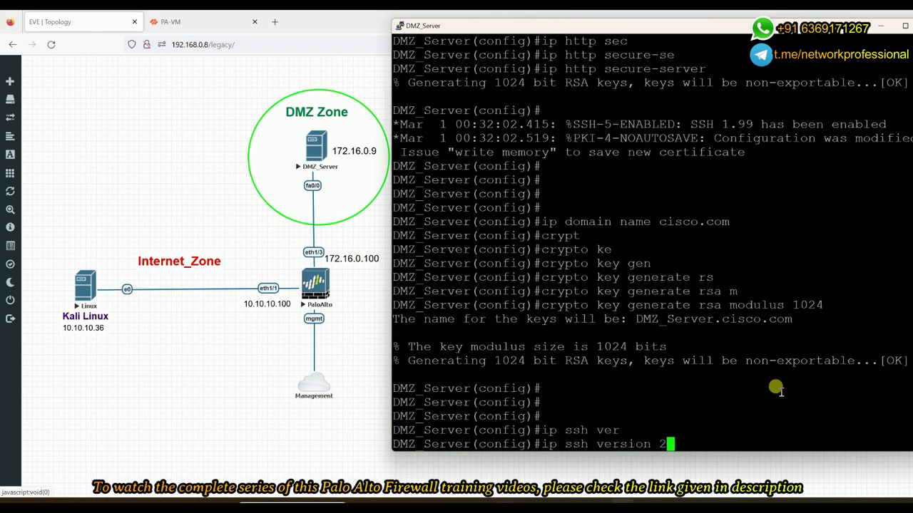
key("Return")
type("us")
key("Tab")
type("shiva pass")
Finish creating the local user account with its password
key("Tab")
type("cisco")
key("Return")
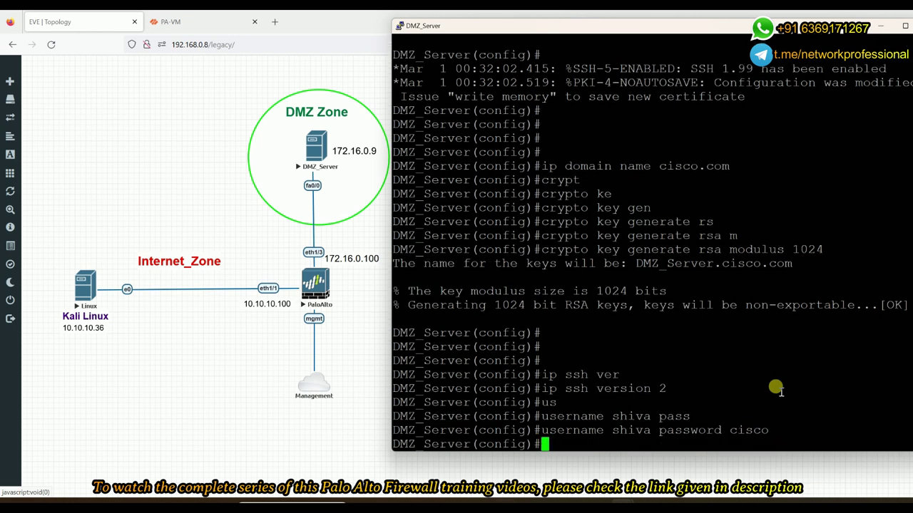
key("Return")
key("Return")
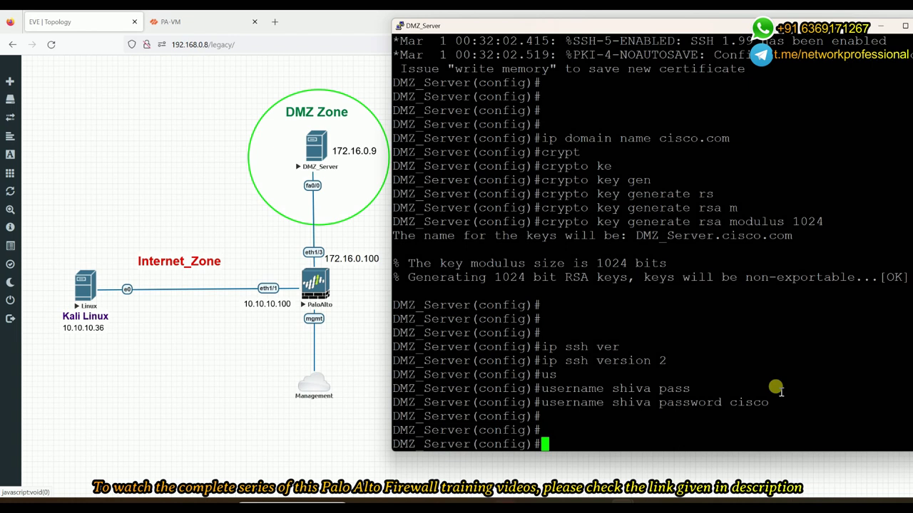
On vty lines 0 4, require local login and set a line password
type("lin")
key("Tab")
type("v")
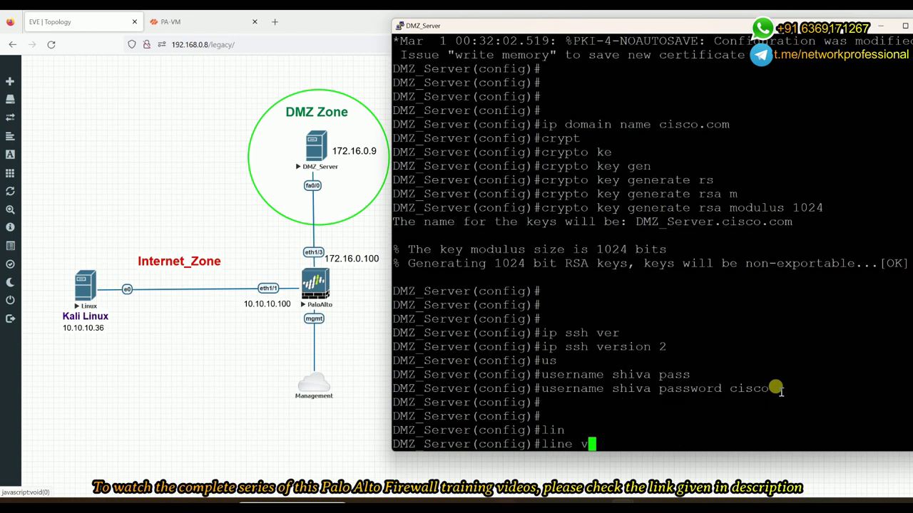
type("ty 0 4")
key("Return")
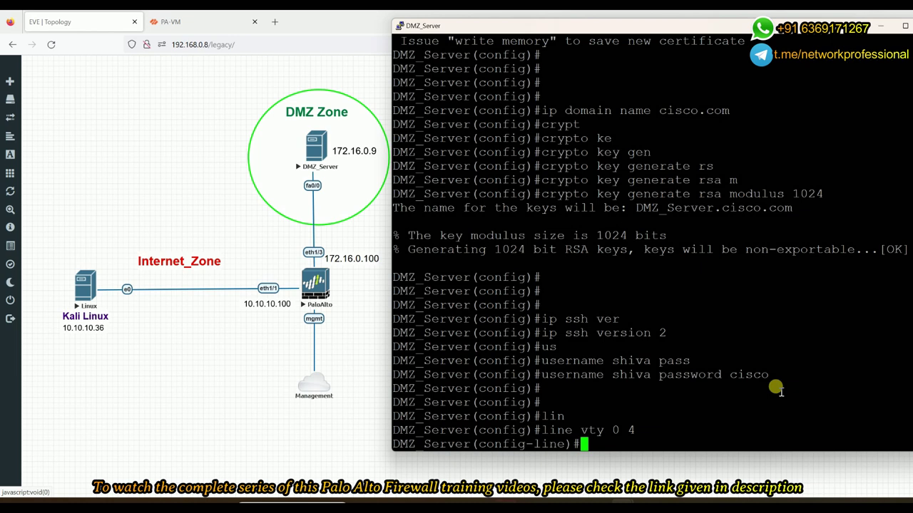
type("login loca")
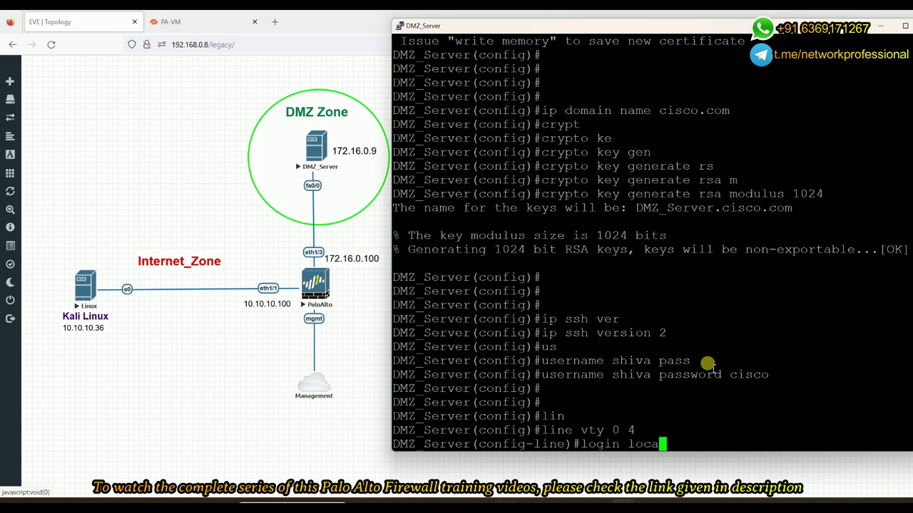
type("l")
key("Return")
type("pass")
key("Tab")
type("cisco")
key("Return")
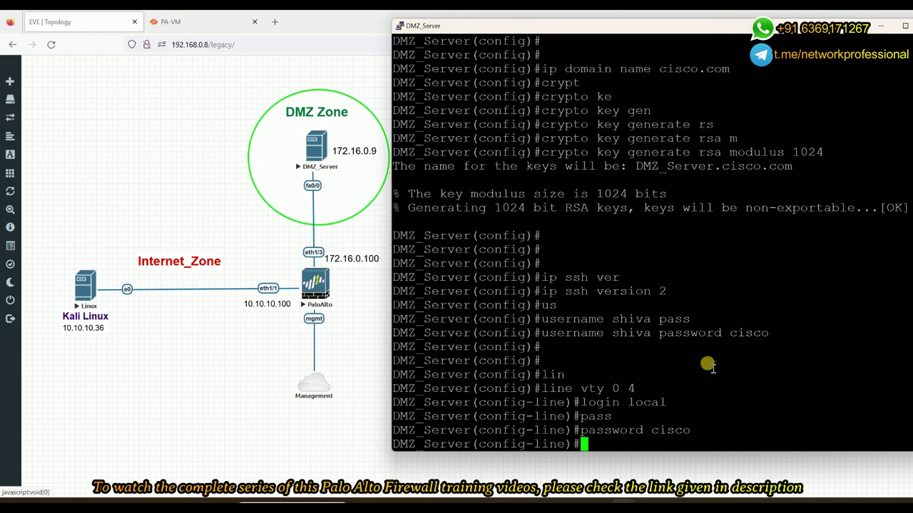
key("Return")
Allow transport input all on the vty lines and exit line configuration
type("transport")
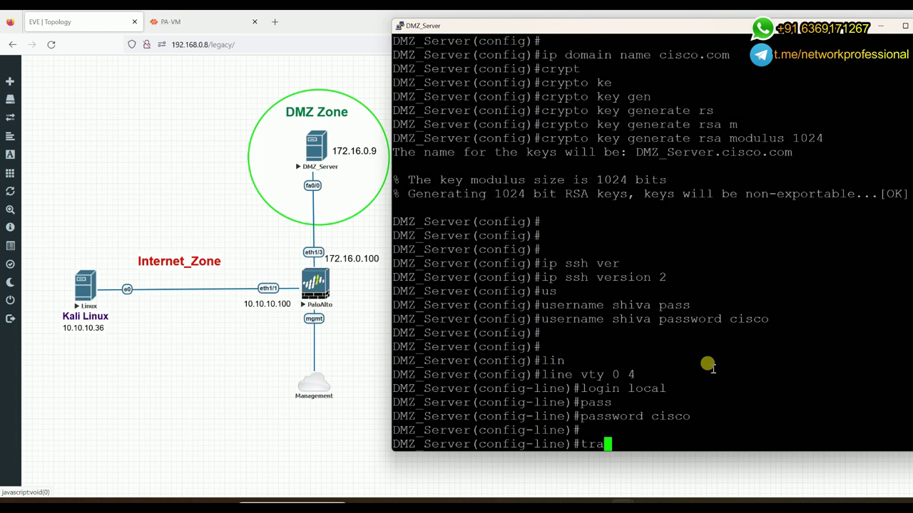
key("Tab")
type("in")
key("Tab")
type("a")
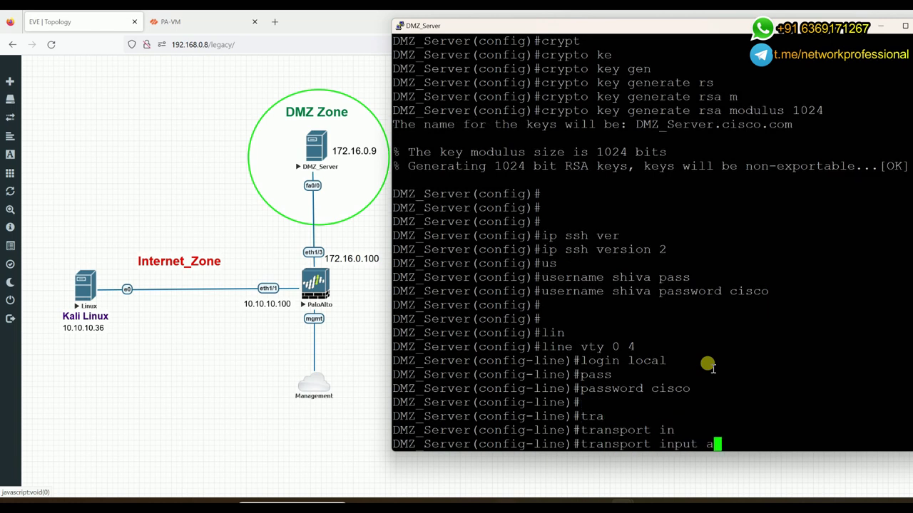
key("Tab")
key("Return")
key("Return")
type("exi")
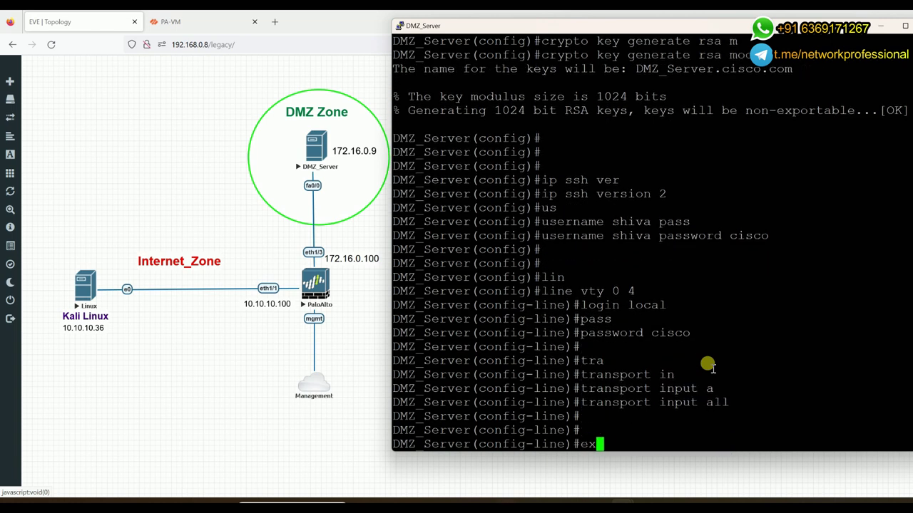
key("Return")
key("Return")
key("Return")
key("Return")
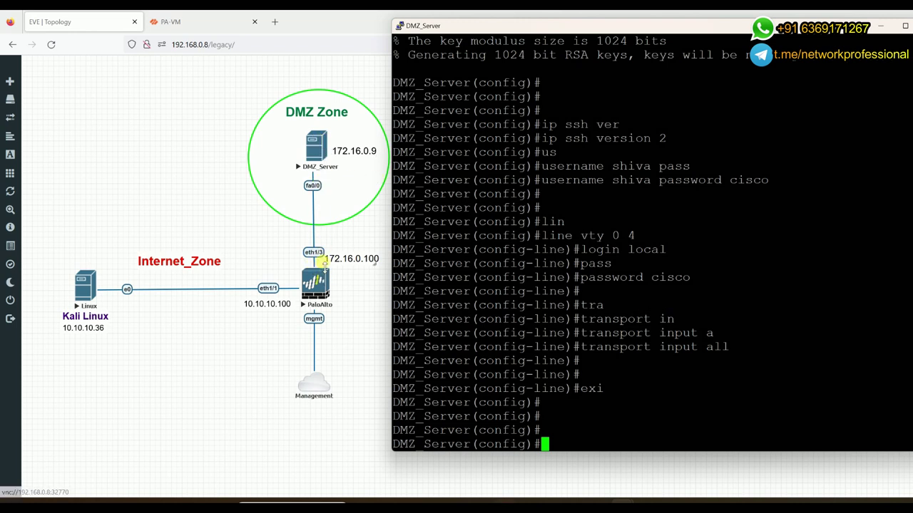
Add a default route via 172.16.0.100, save with do write, and exit configuration mode
type("ip route ")
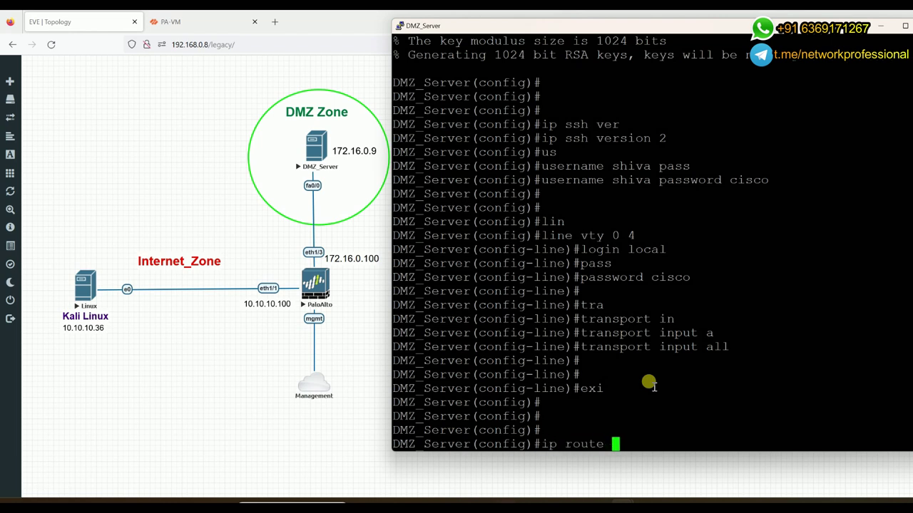
type("0.0.0.0 0.0.0.0 172.16.0.100")
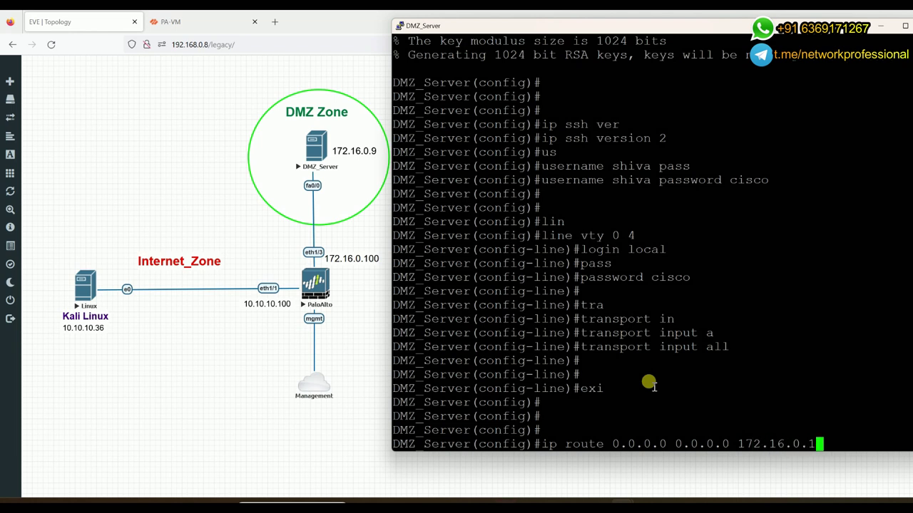
key("Return")
key("Return")
key("Return")
key("Return")
key("Return")
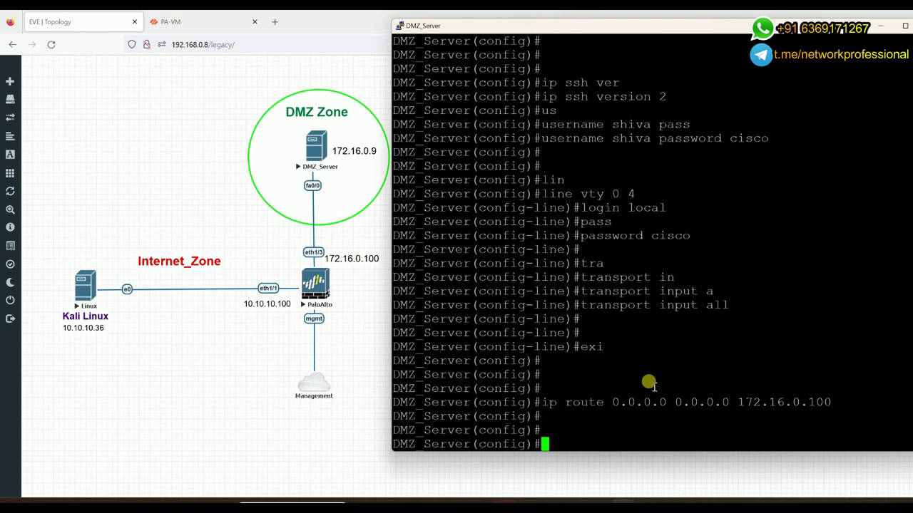
type("do ")
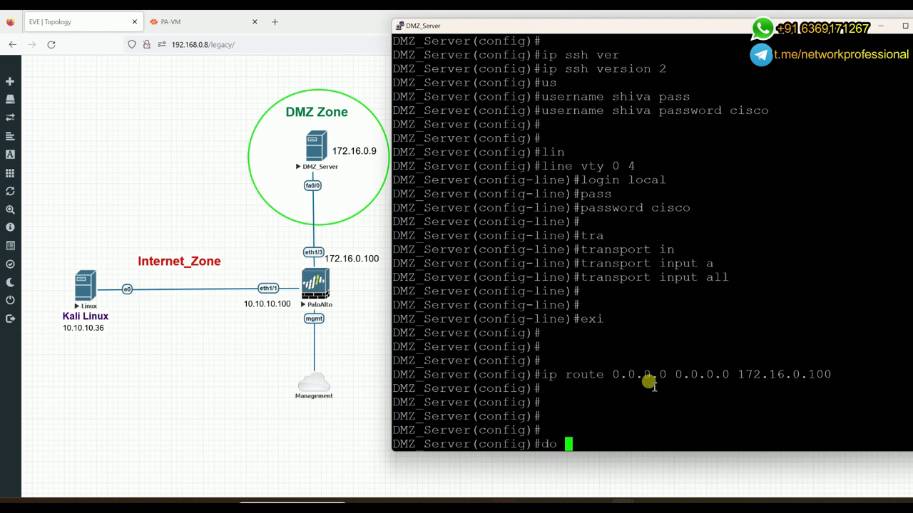
type("write")
key("Return")
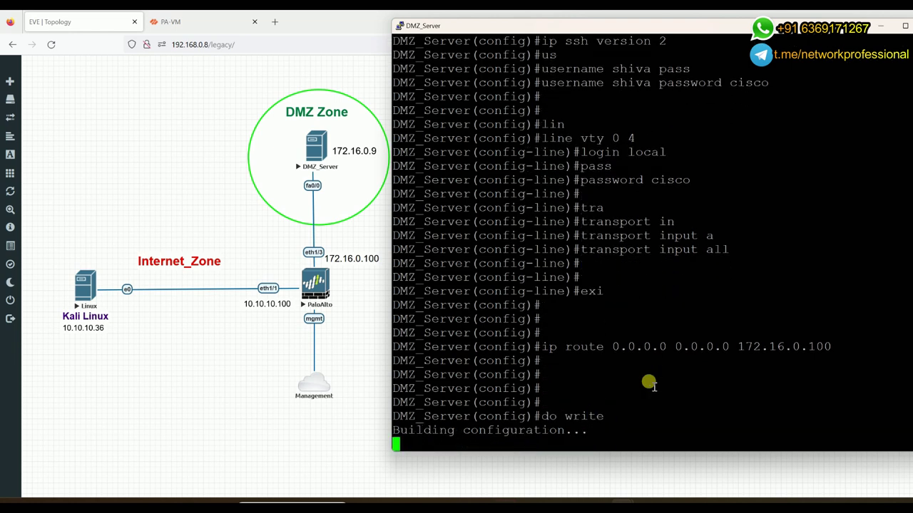
key("Return")
key("Return")
key("Return")
key("Return")
key("Return")
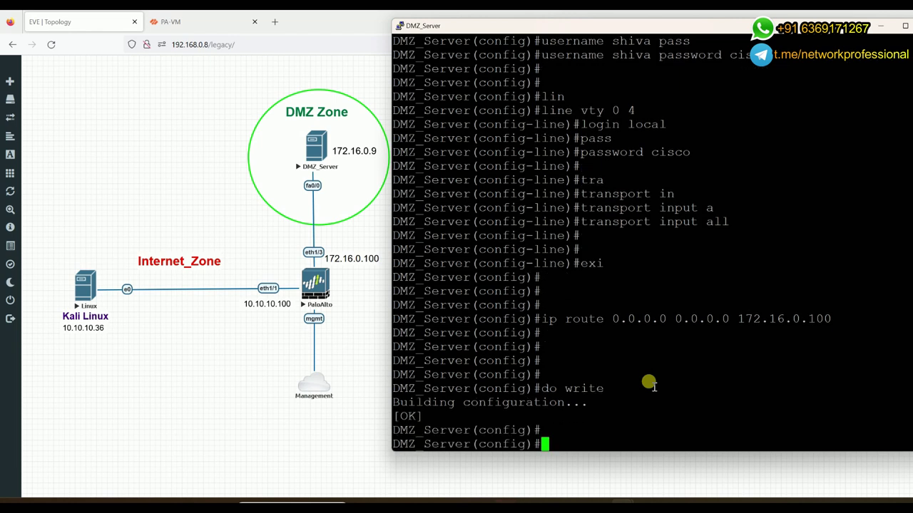
type("exit")
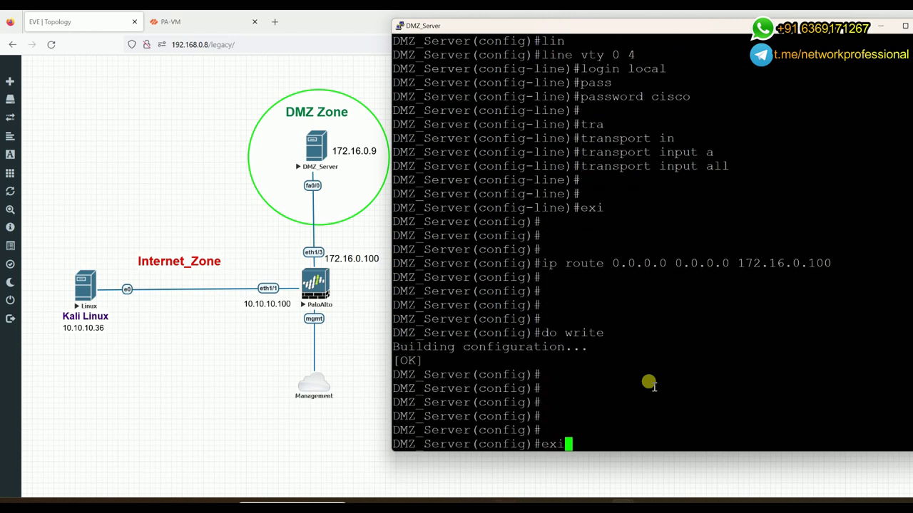
key("Return")
key("Return")
key("Return")
key("Return")
key("Return")
key("Return")
key("Return")
Page through the show run output, then bring the lab topology back to the front
type("show ru")
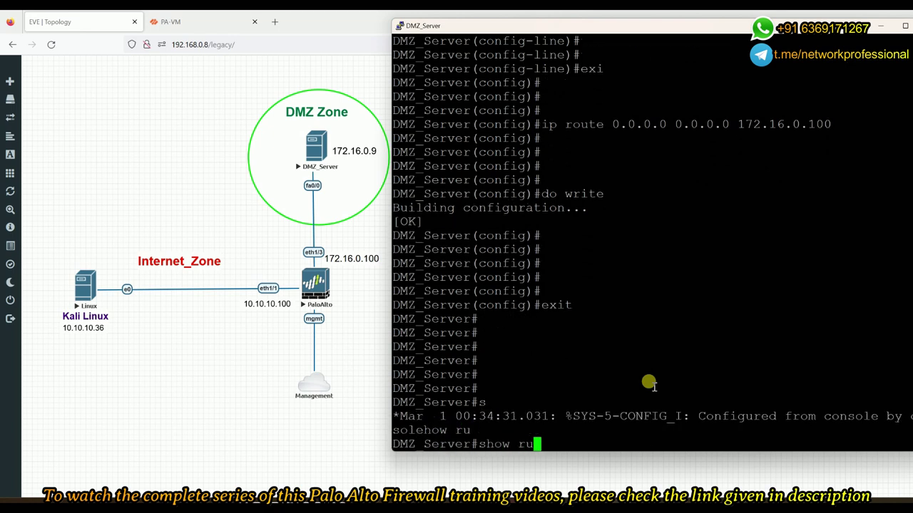
type("n")
key("Return")
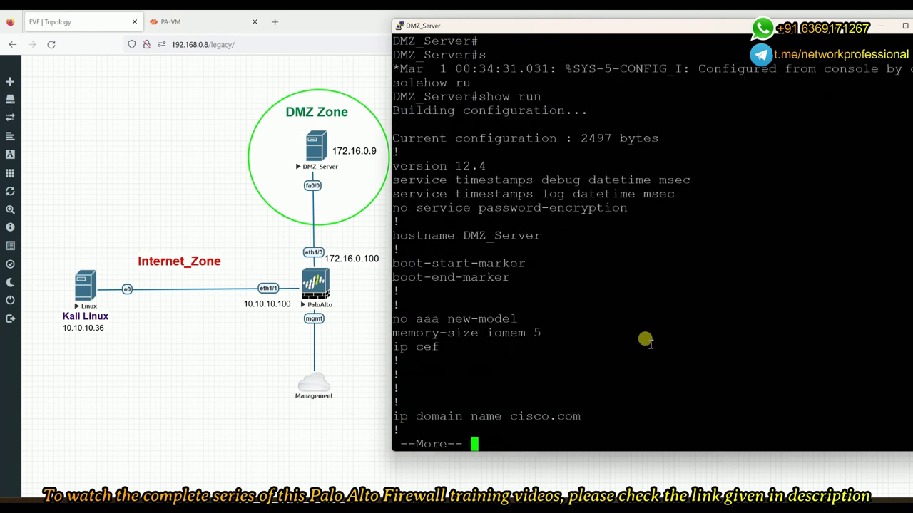
key("space")
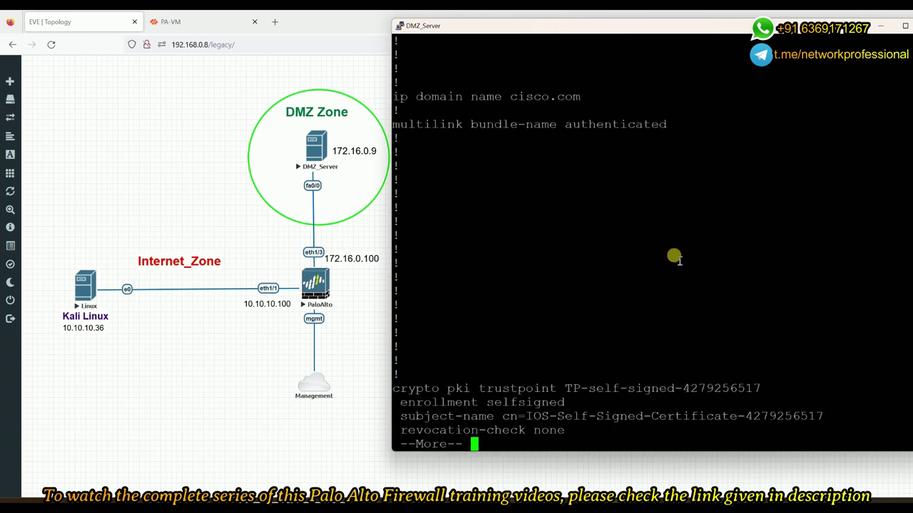
key("space")
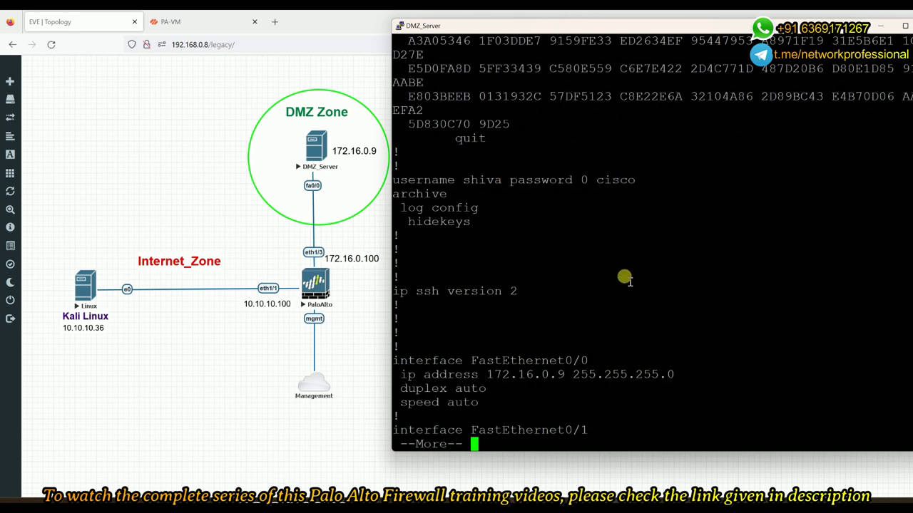
key("space")
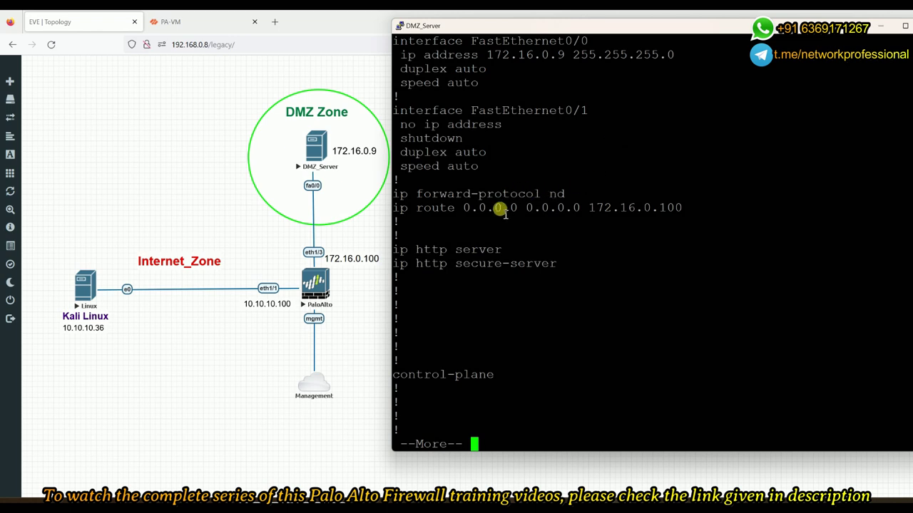
left_click_drag(509, 41, 588, 41)
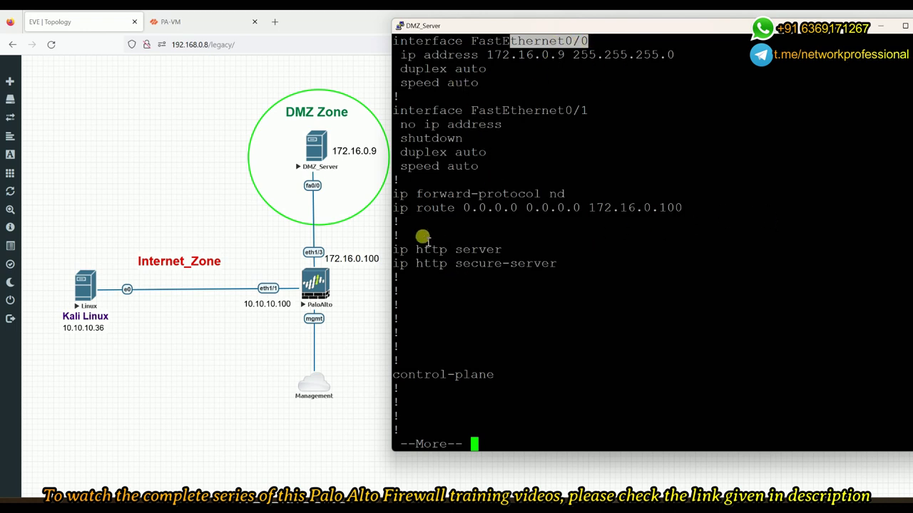
key("space")
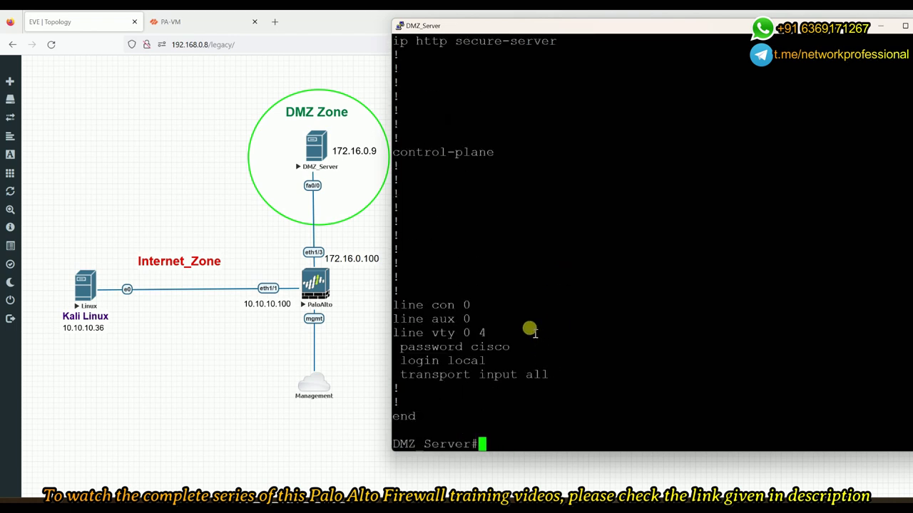
left_click(371, 445)
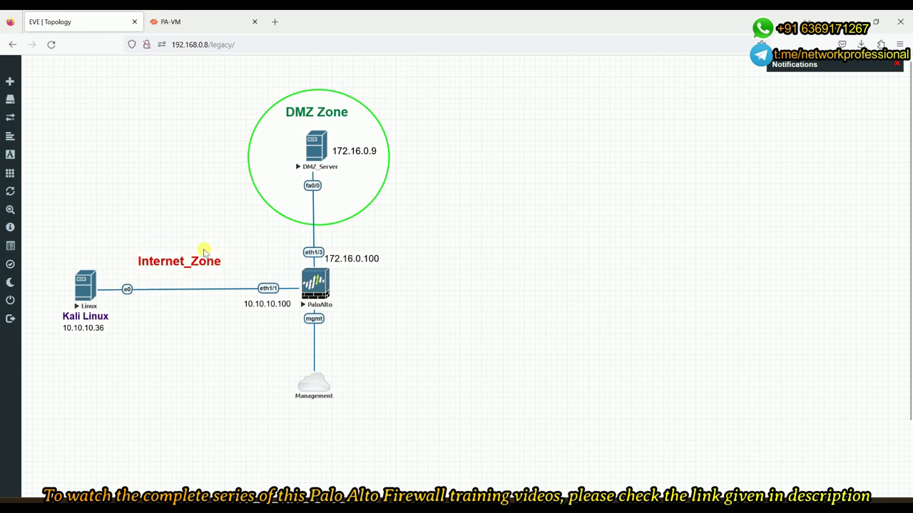
Open the security zones list in the PA-VM web interface
left_click(163, 20)
key("ctrl+Tab")
left_click(187, 21)
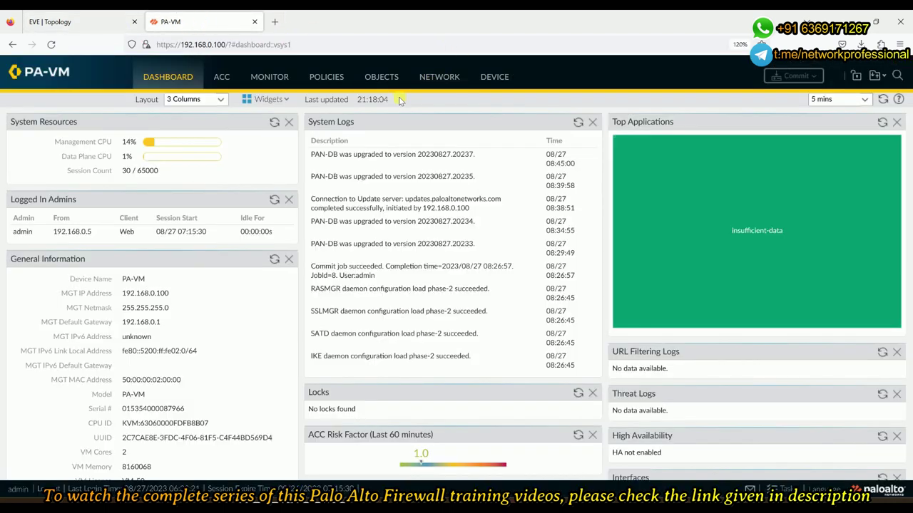
left_click(434, 79)
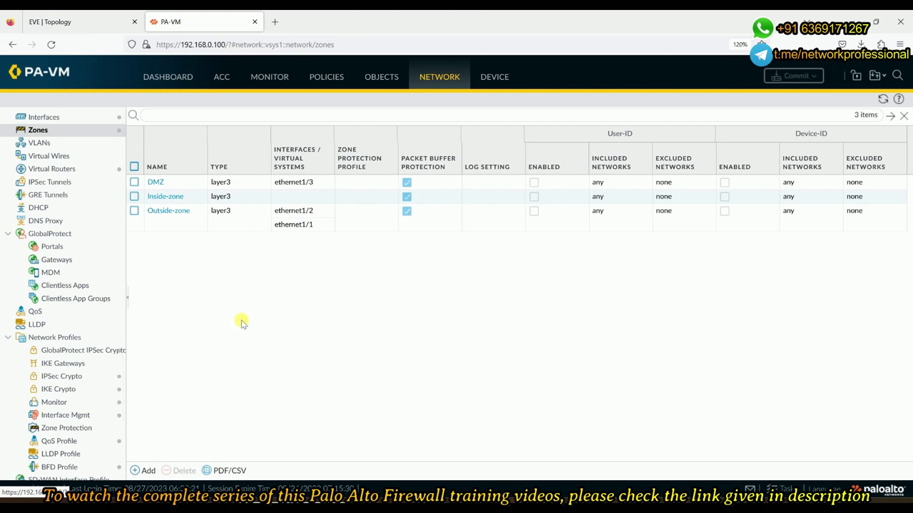
Rename Outside-zone to Internet_zone and remove ethernet1/2 from it
left_click(161, 214)
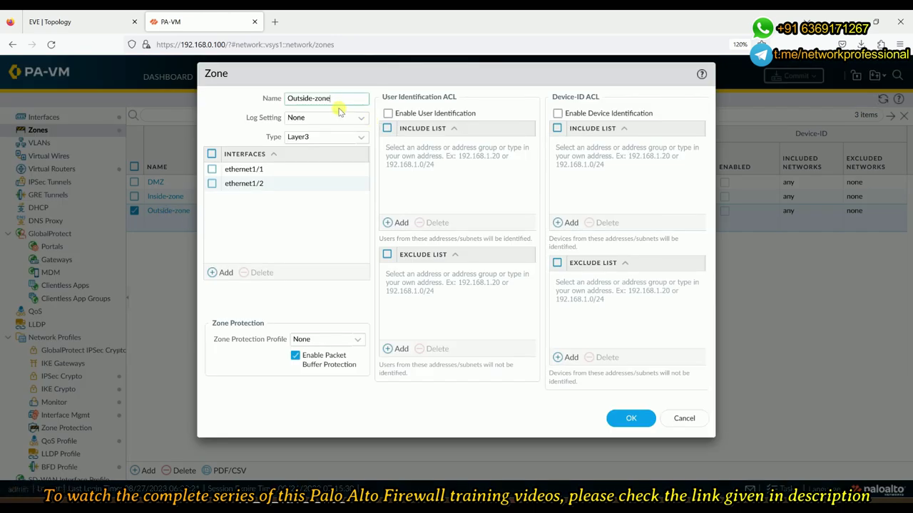
type("Internet_")
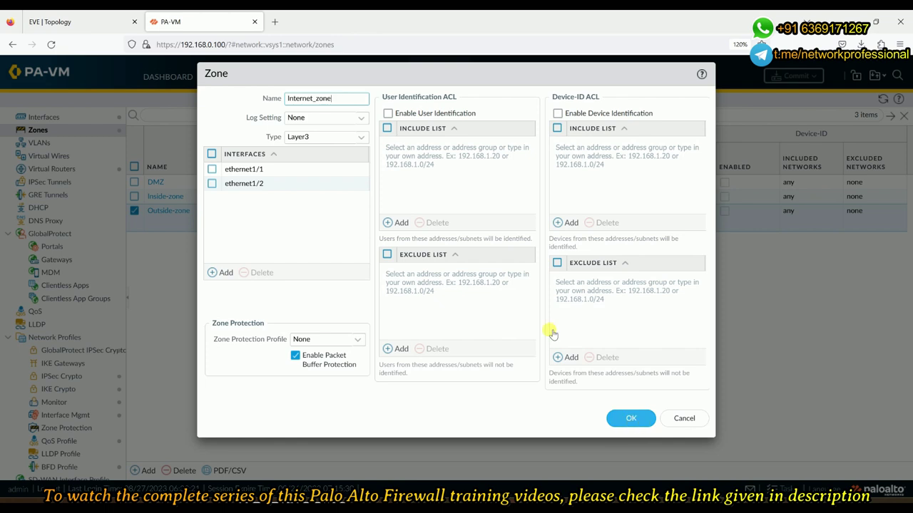
left_click(72, 23)
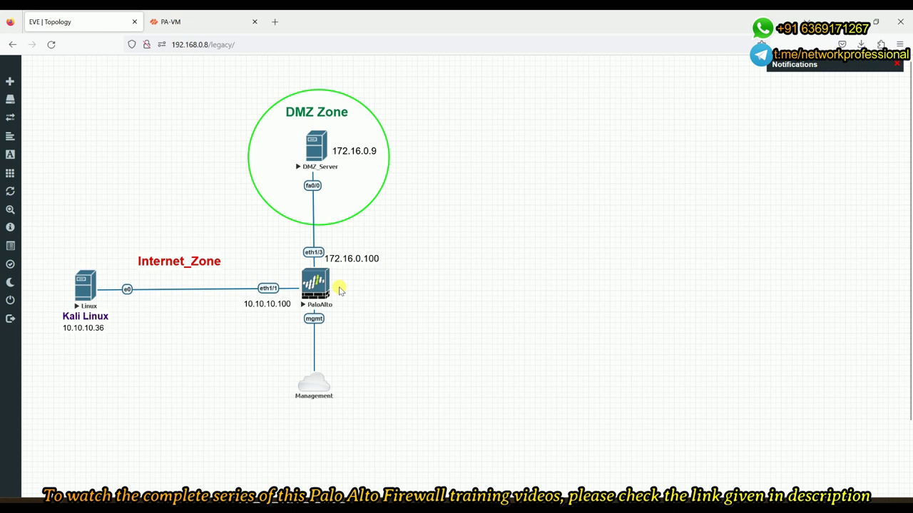
left_click(174, 21)
left_click(211, 184)
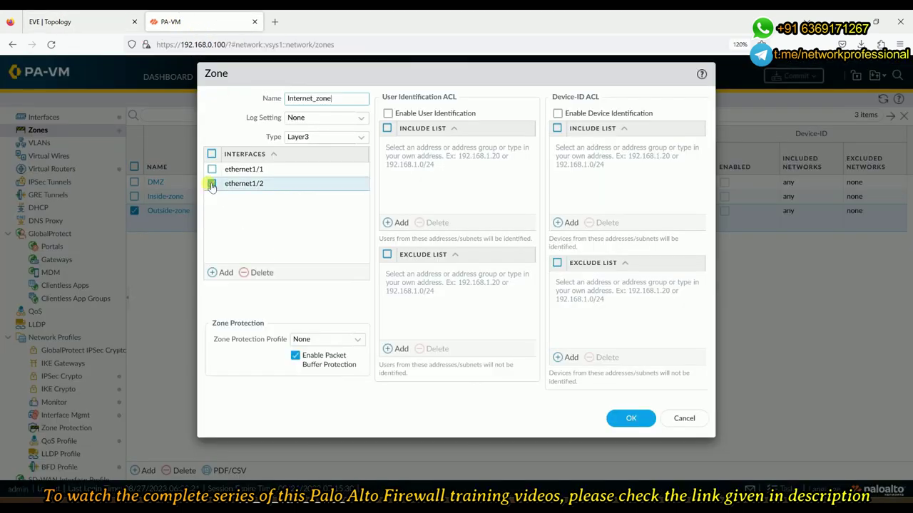
left_click(261, 272)
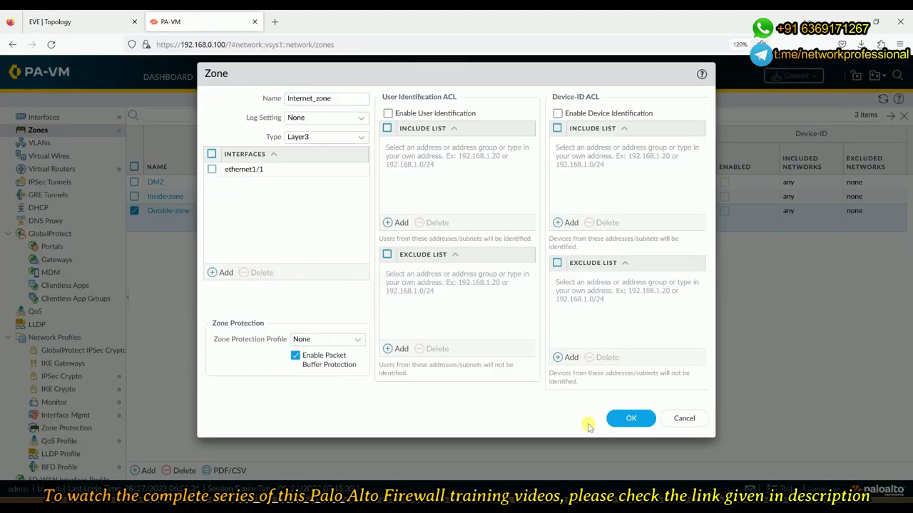
left_click(629, 420)
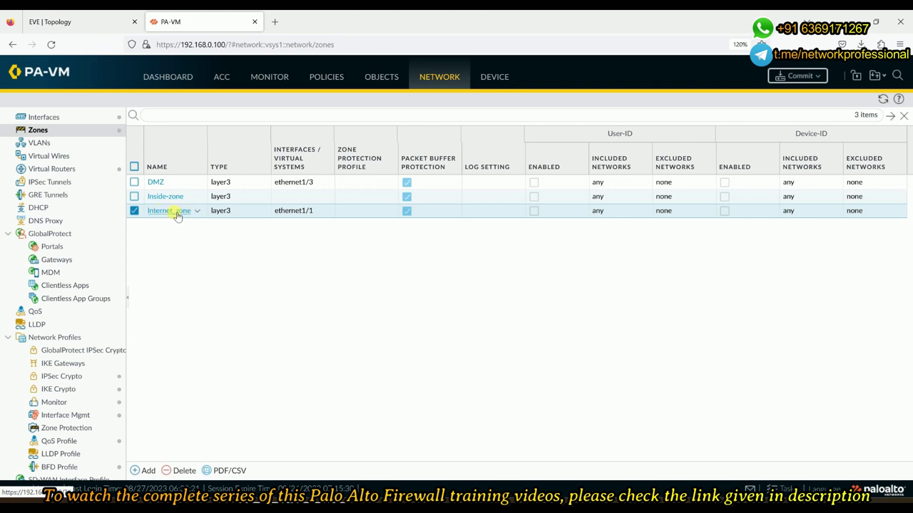
Delete the DMZ zone from the zone list
left_click(134, 211)
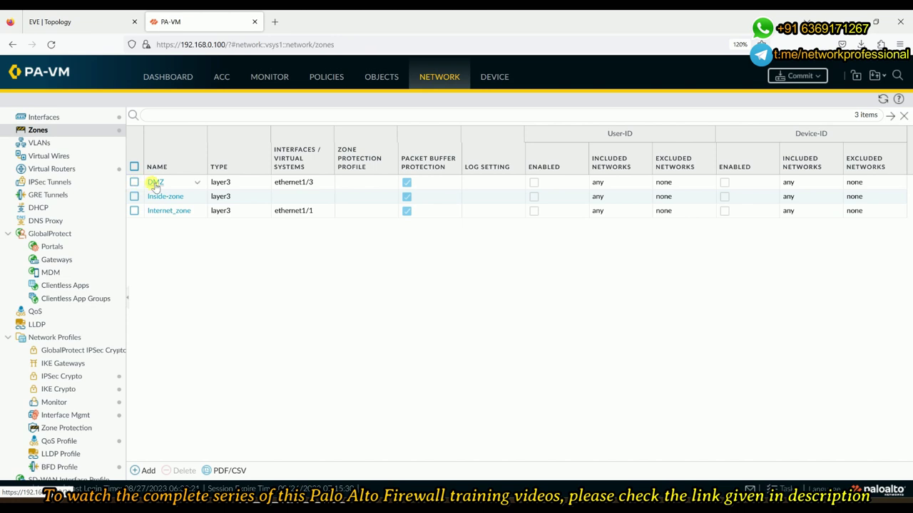
left_click(155, 184)
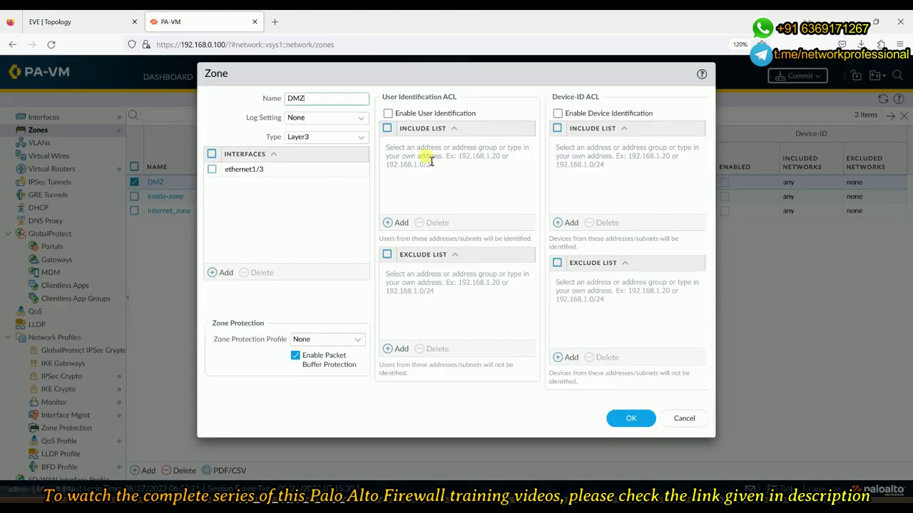
left_click(688, 418)
left_click(184, 474)
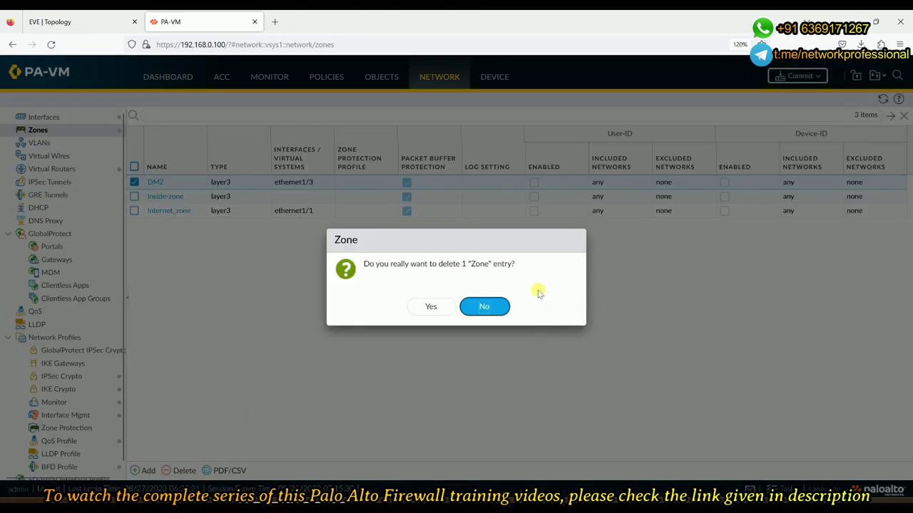
left_click(432, 309)
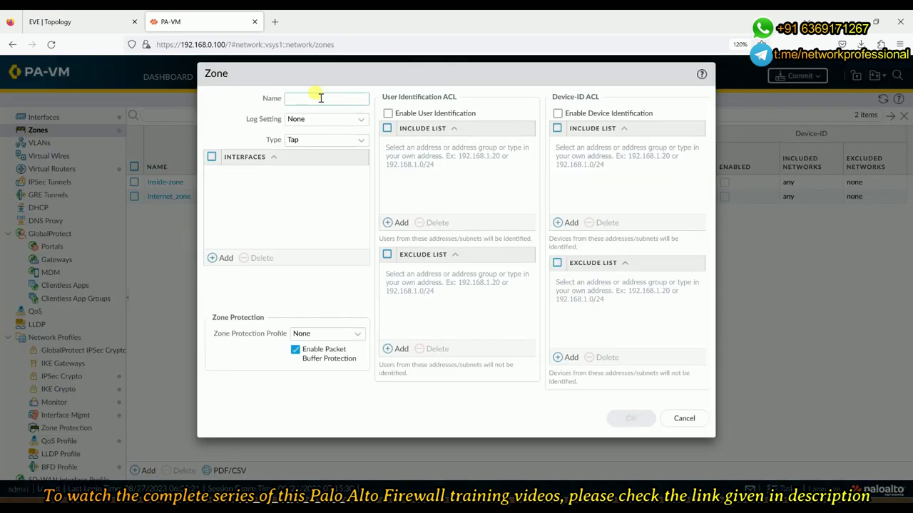
Try deleting Inside-zone, dismiss the reference error, and clear the selection
left_click(321, 97)
left_click(684, 419)
left_click(135, 183)
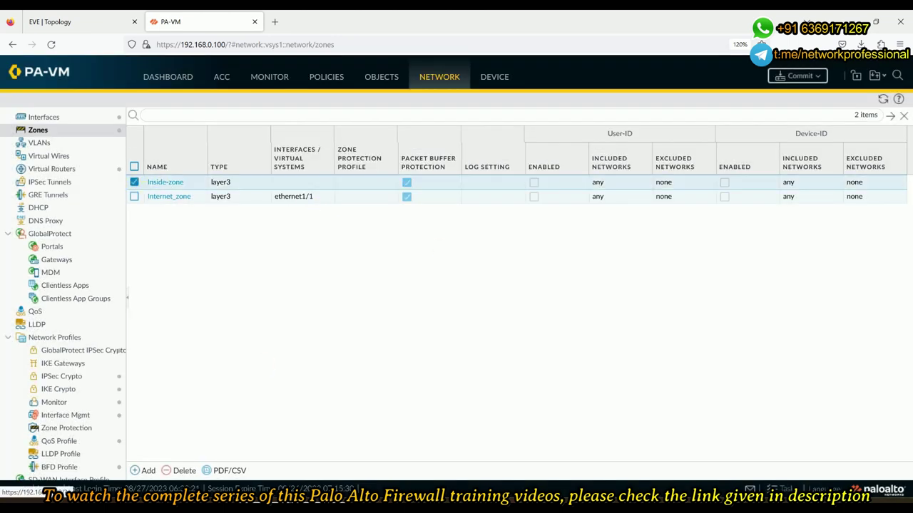
left_click(176, 471)
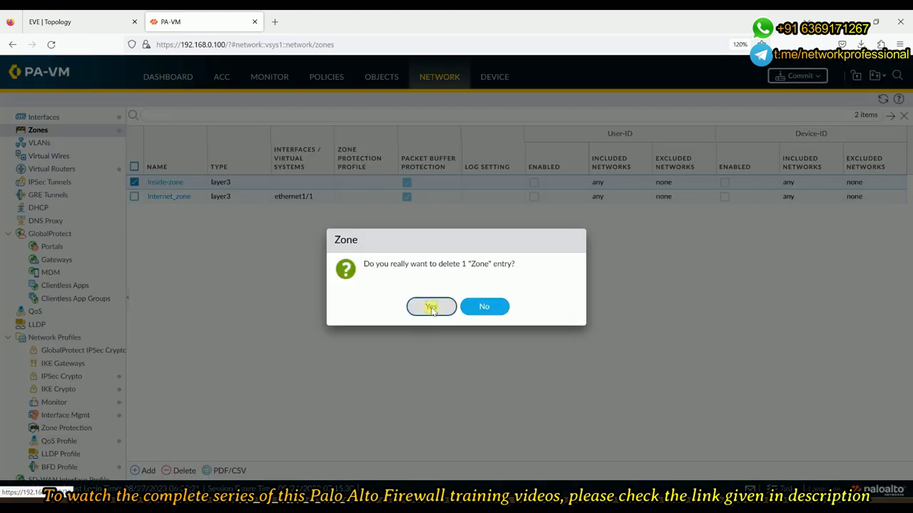
left_click(432, 308)
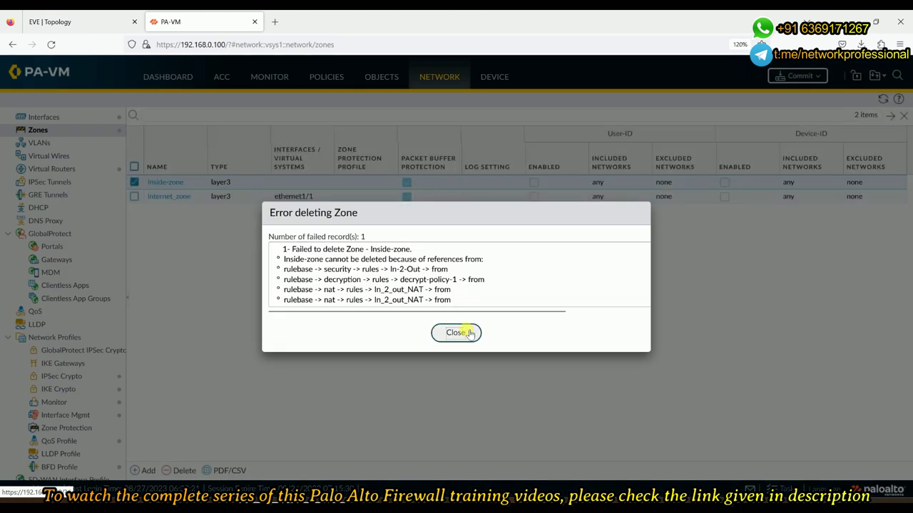
left_click(457, 332)
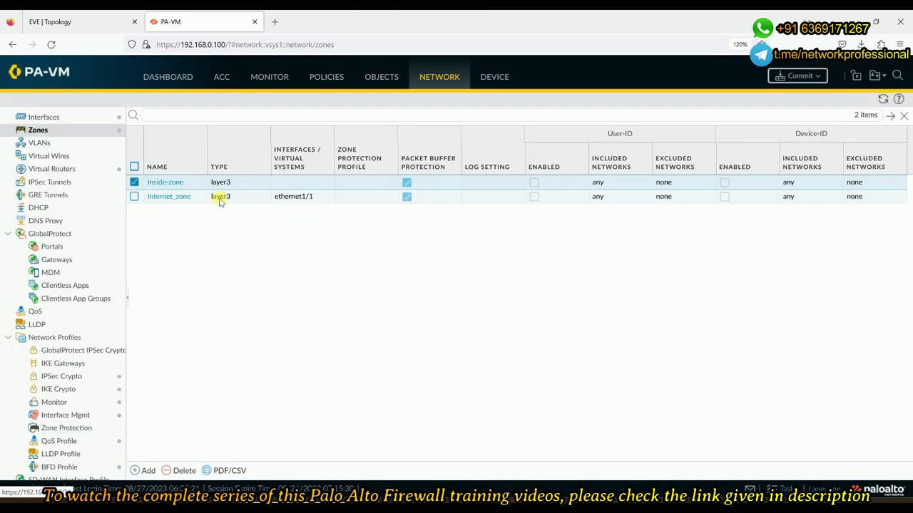
left_click(134, 183)
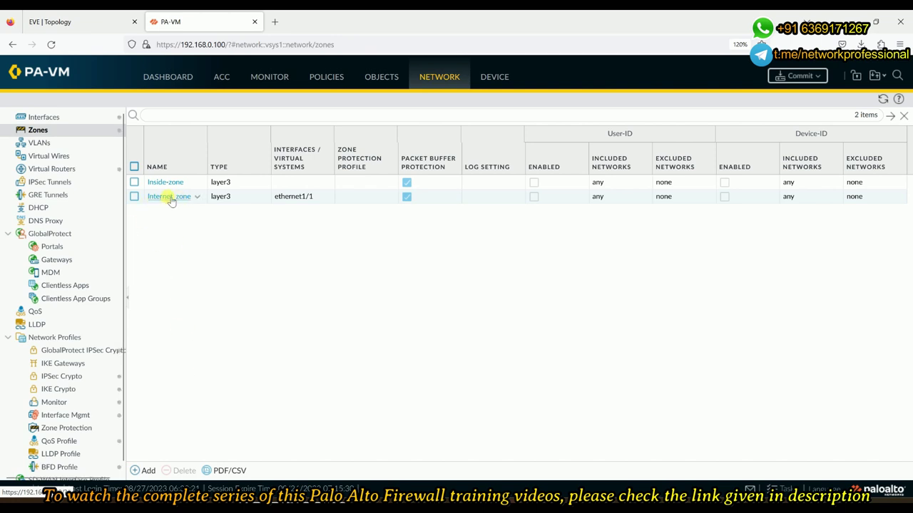
Add a Layer3 zone named DMZ with interface ethernet1/3 and save it
left_click(145, 471)
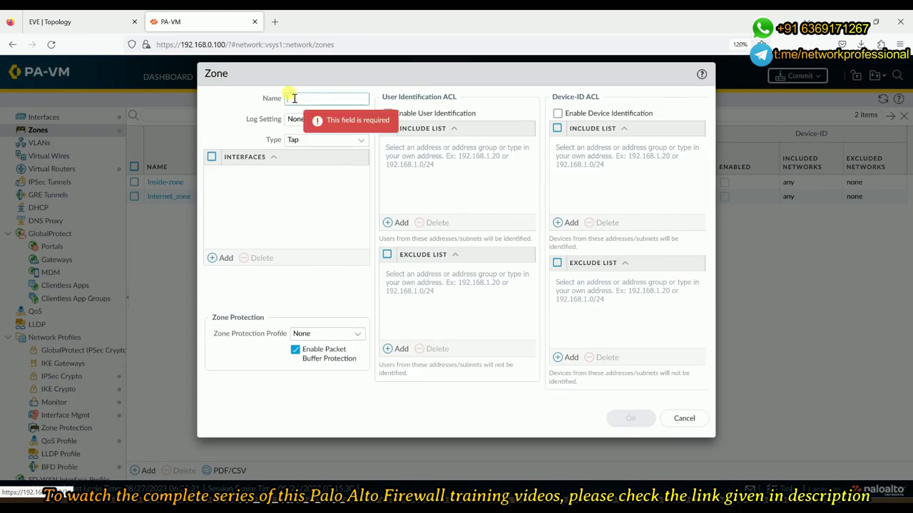
type("DM")
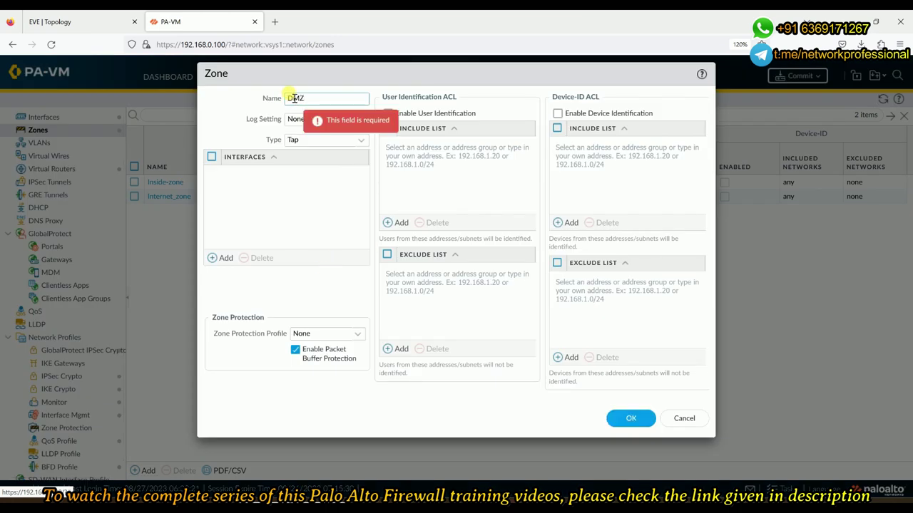
type("Z")
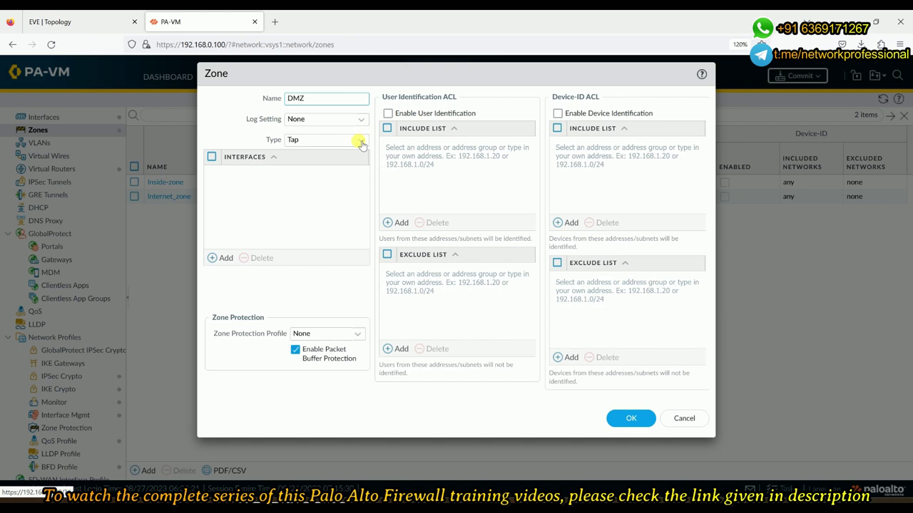
left_click(360, 140)
left_click(339, 197)
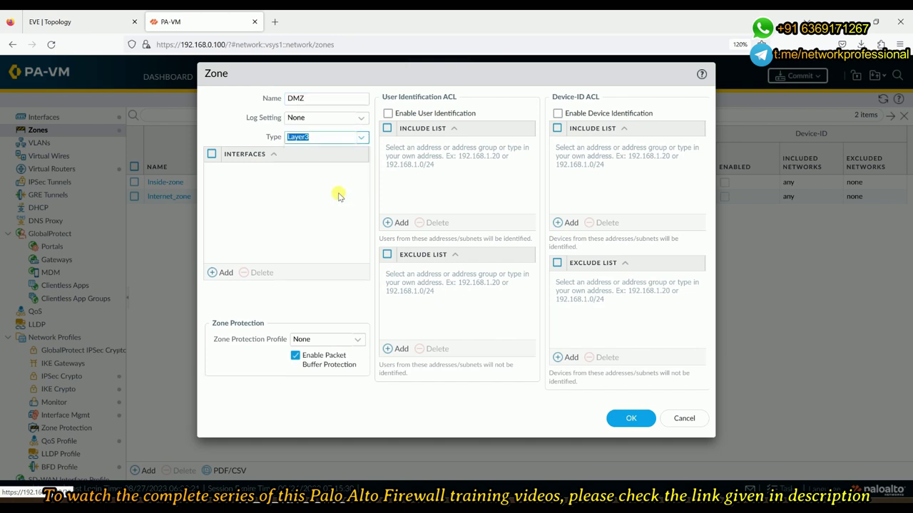
left_click(78, 21)
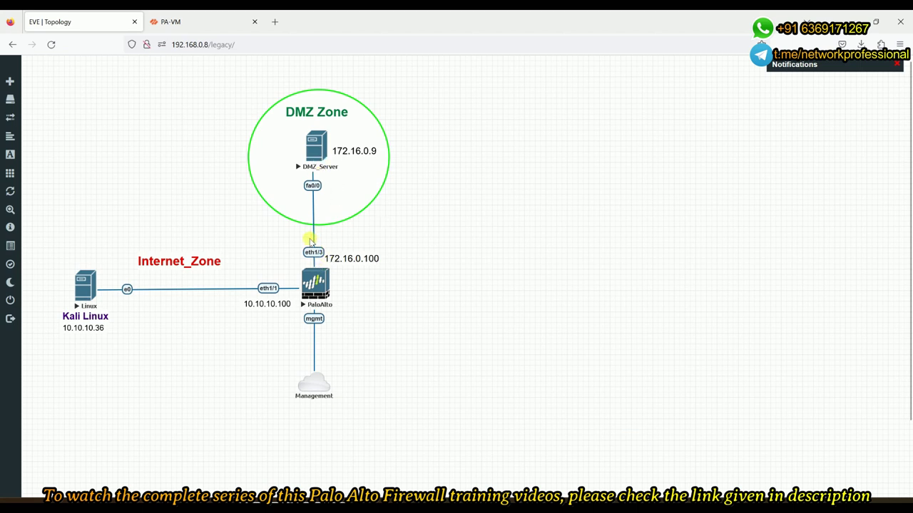
left_click(175, 23)
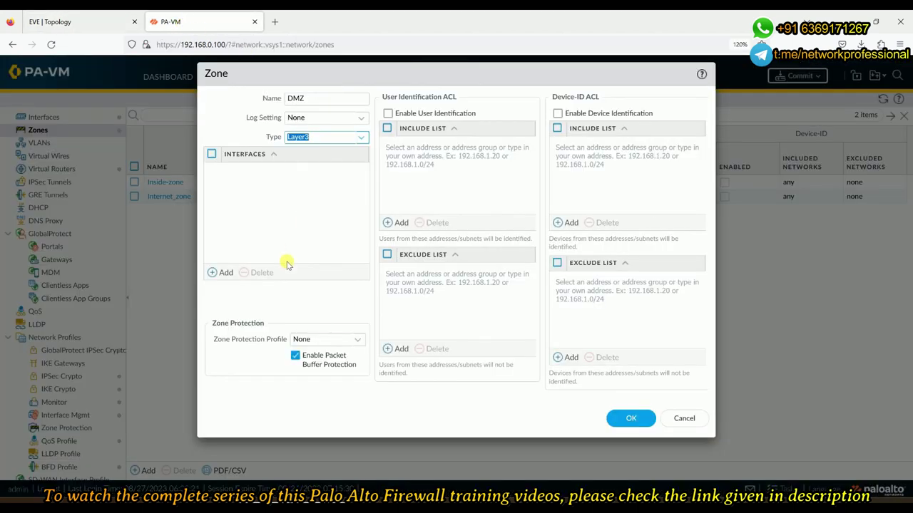
left_click(211, 274)
left_click(253, 199)
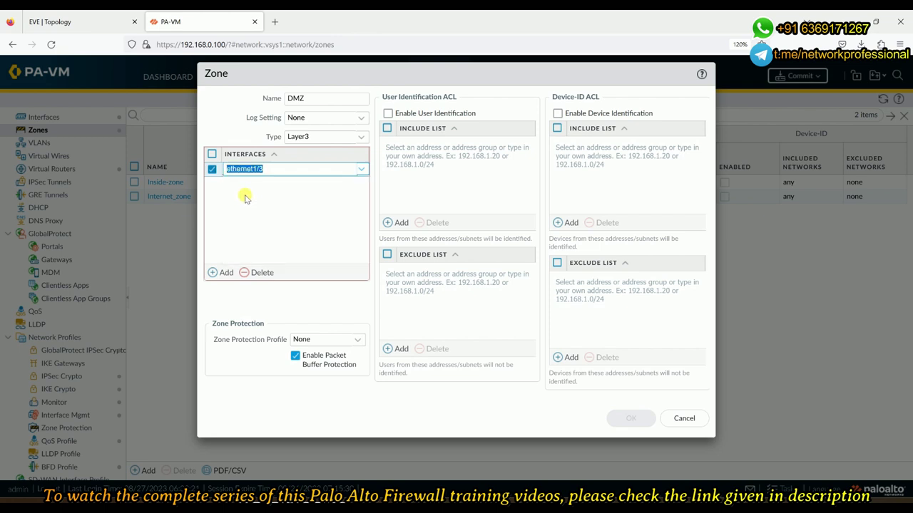
left_click(285, 230)
left_click(631, 421)
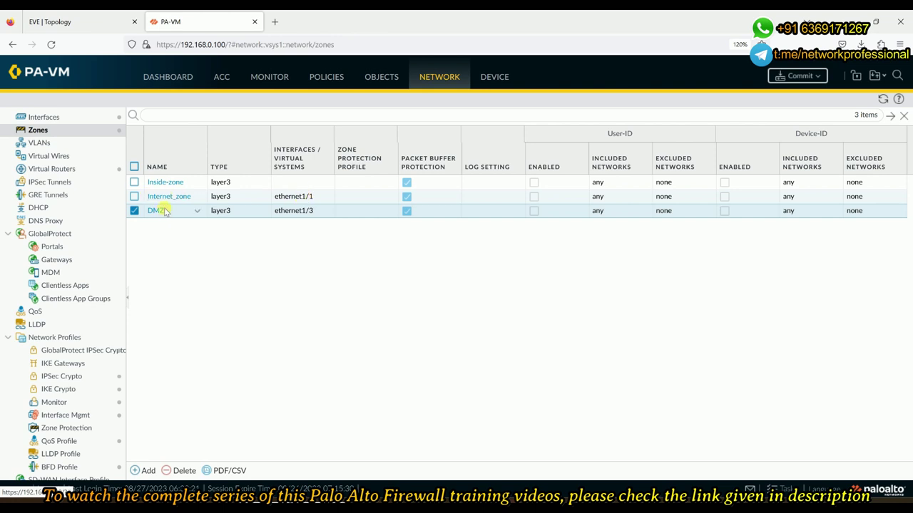
left_click(70, 21)
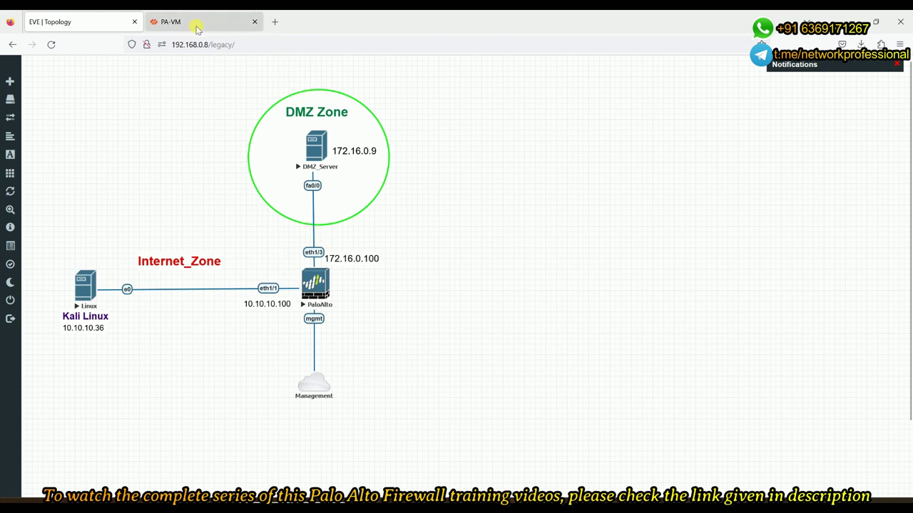
left_click(199, 23)
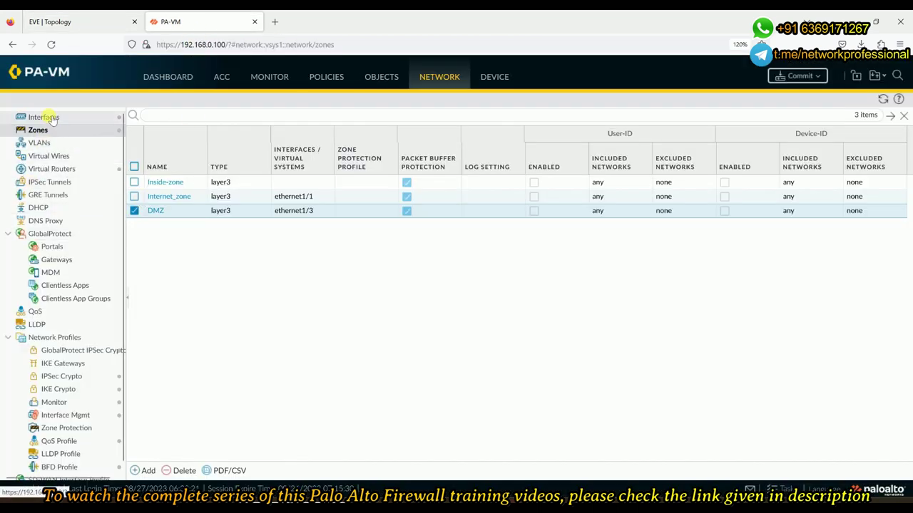
left_click(52, 117)
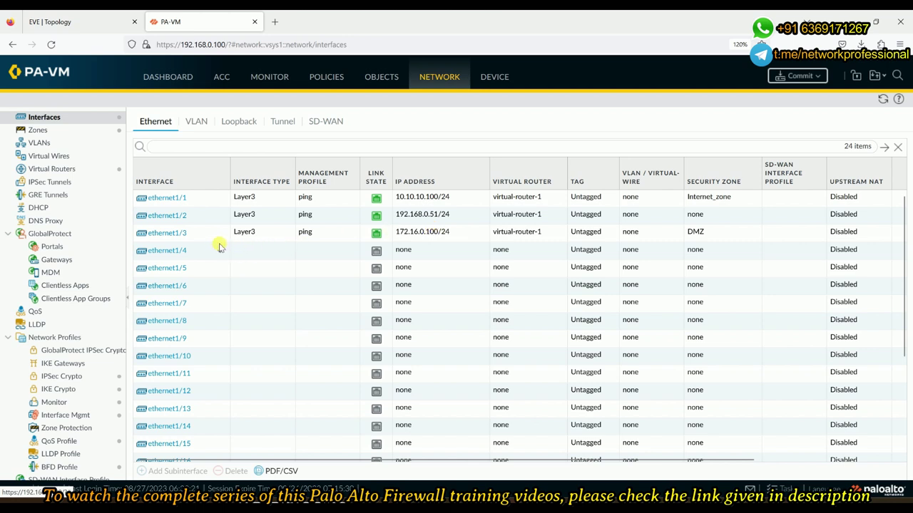
left_click(169, 201)
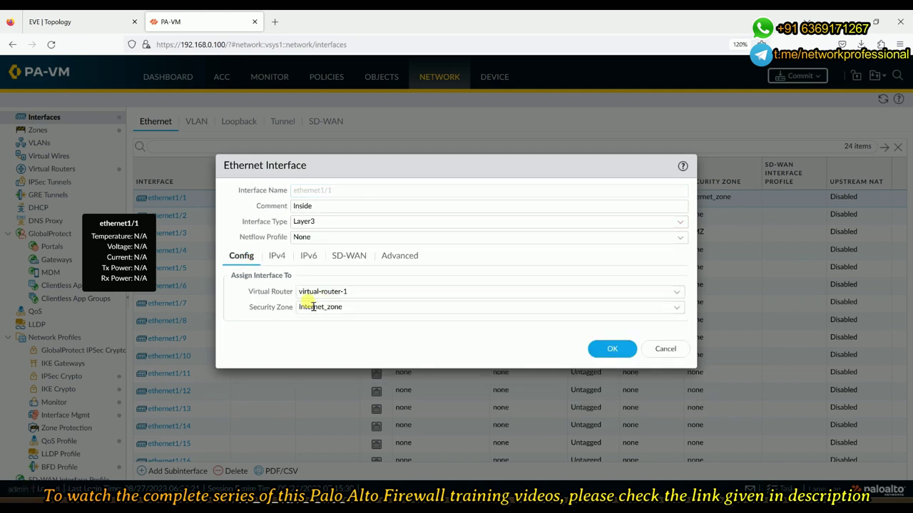
left_click(666, 349)
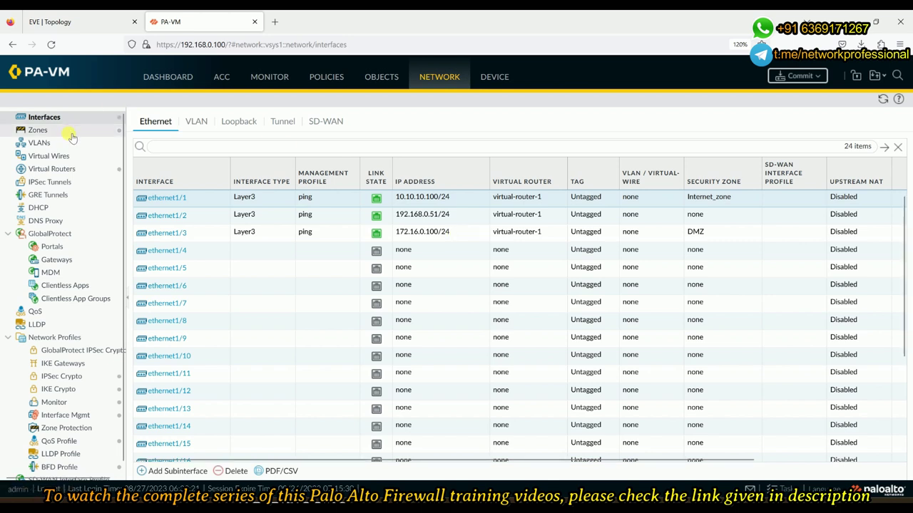
In virtual-router-1, remove and re-add ethernet1/3 as a router interface
left_click(68, 173)
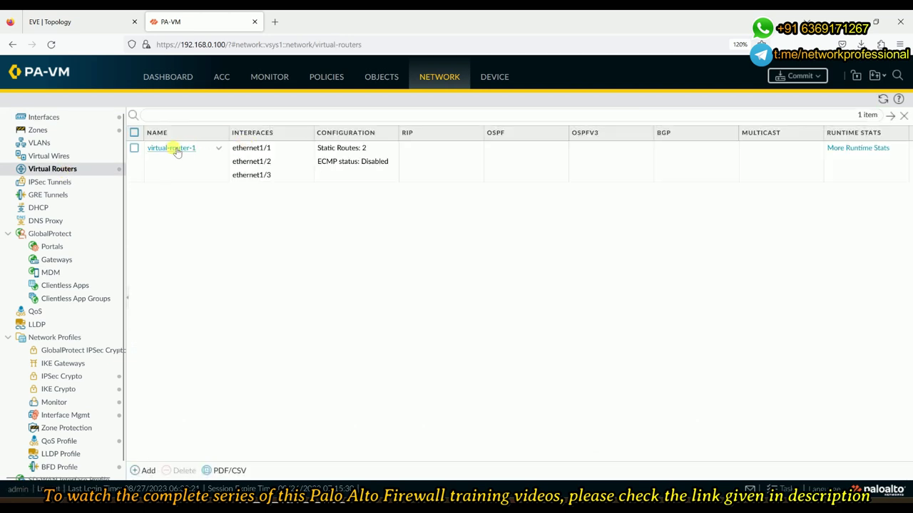
left_click(173, 150)
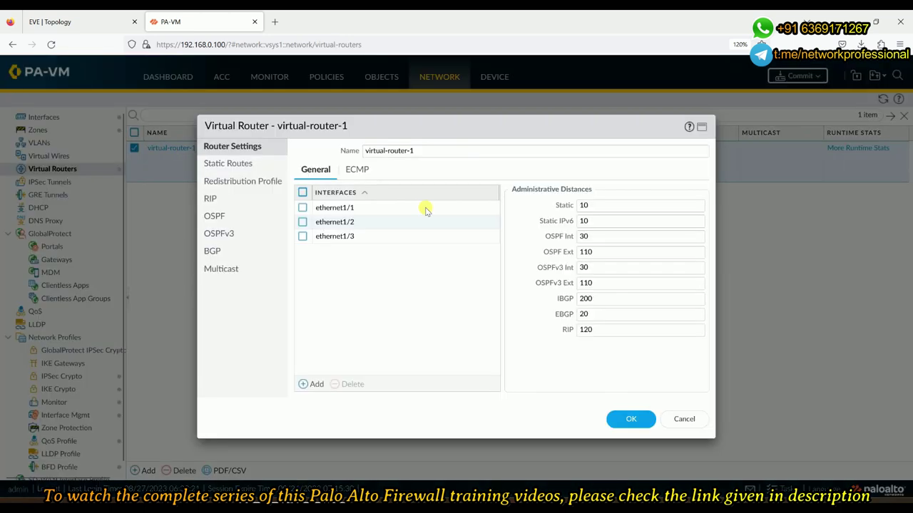
left_click(302, 237)
left_click(349, 384)
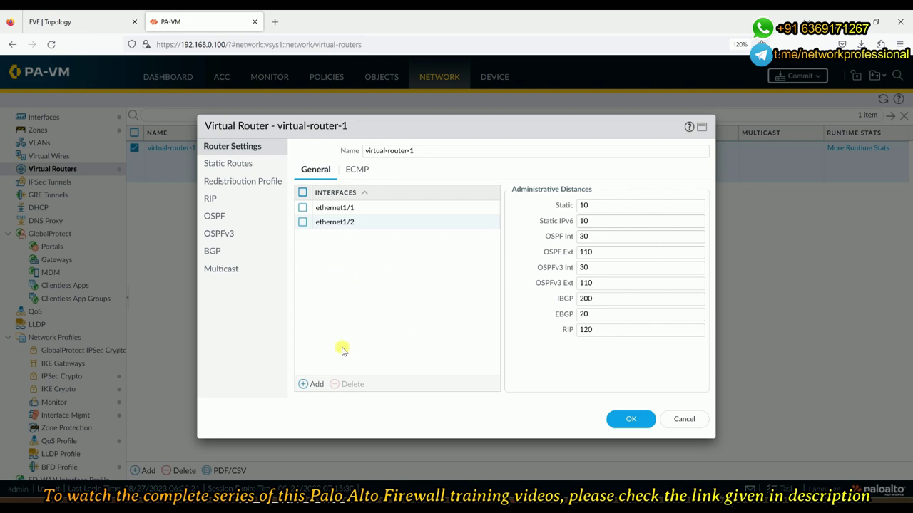
left_click(311, 385)
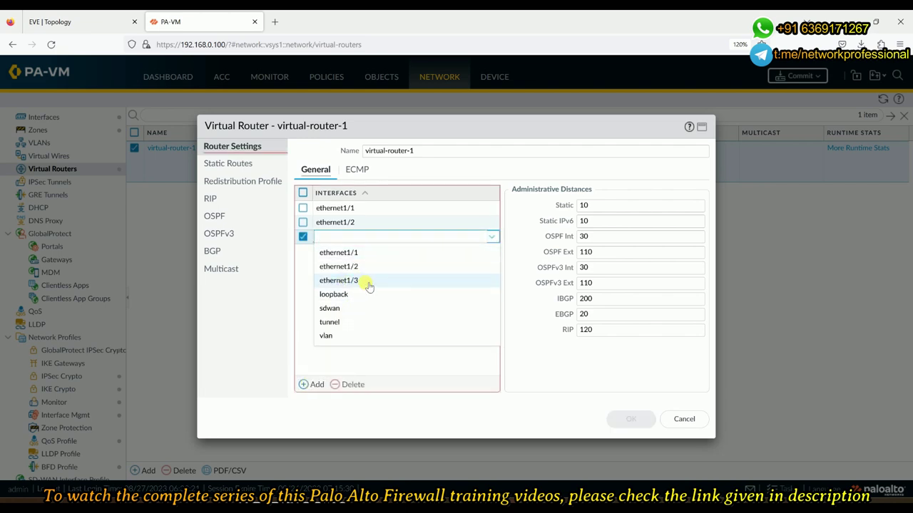
left_click(369, 283)
left_click(363, 290)
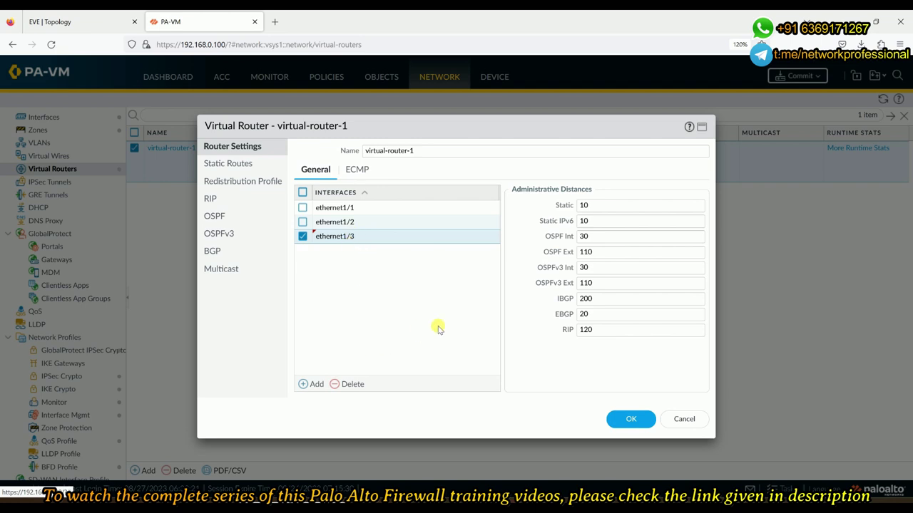
Display virtual-router-1's static routes and select the 0.0.0.0/0 default route
left_click(97, 21)
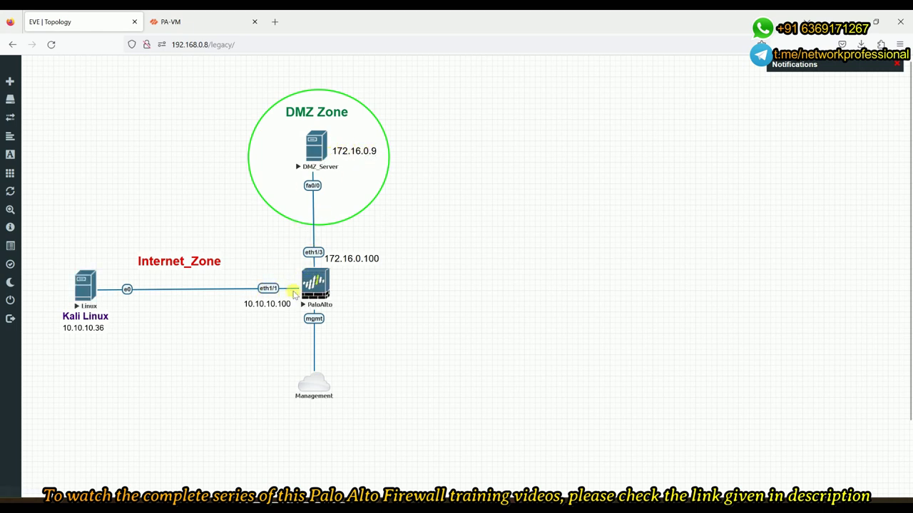
left_click(192, 22)
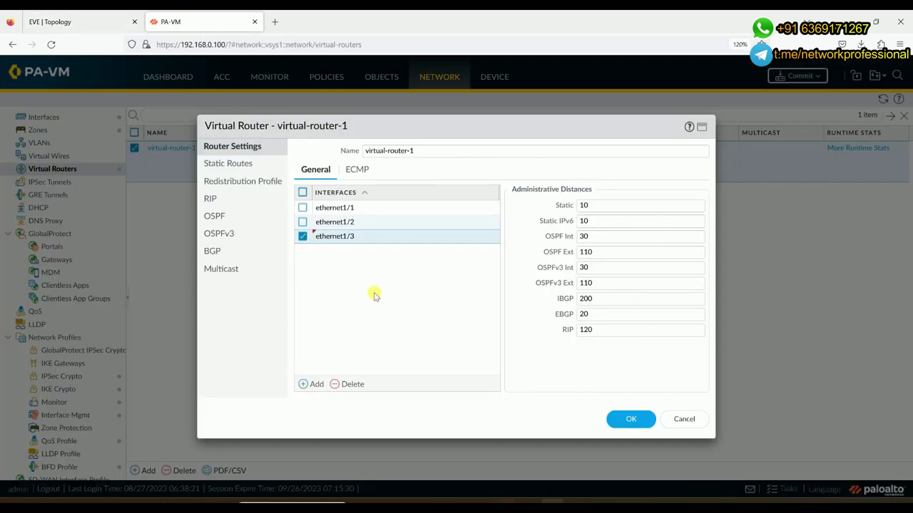
left_click(232, 169)
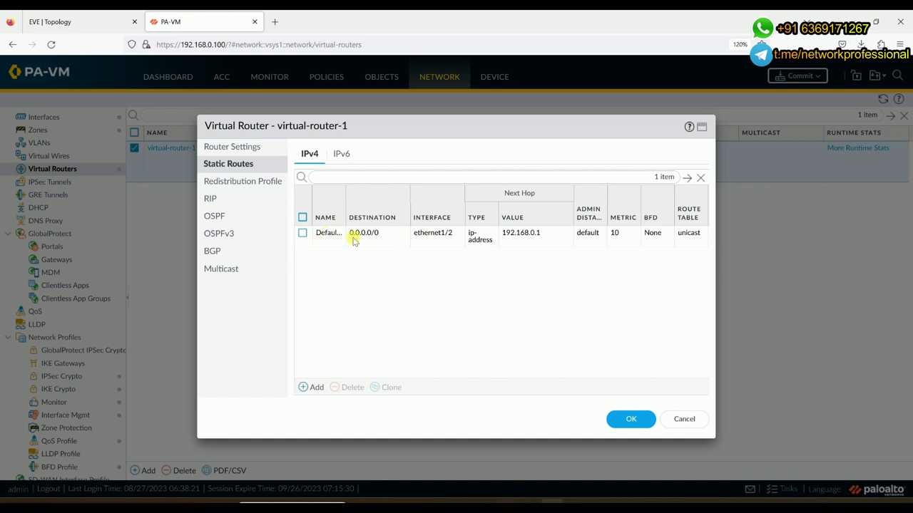
left_click(303, 235)
Delete the default route and start DMZ-route with destination 172.16.0.0/24
left_click(348, 388)
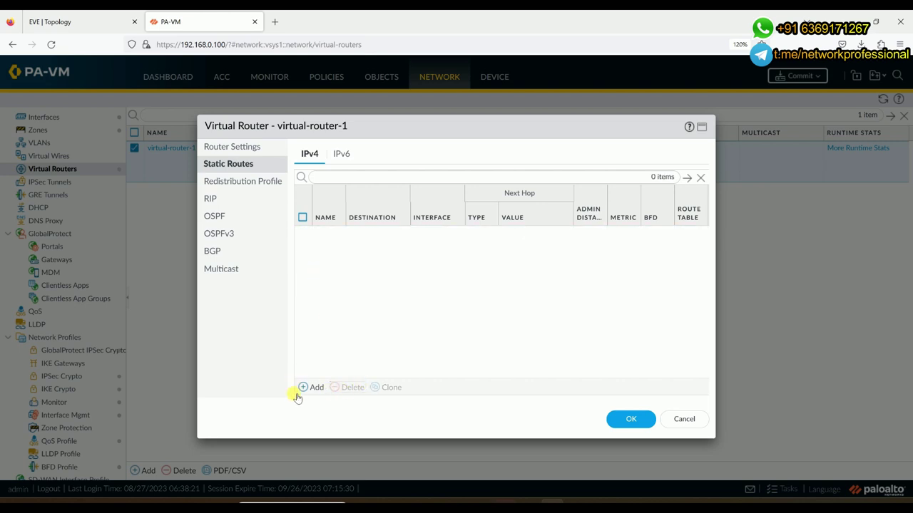
left_click(311, 388)
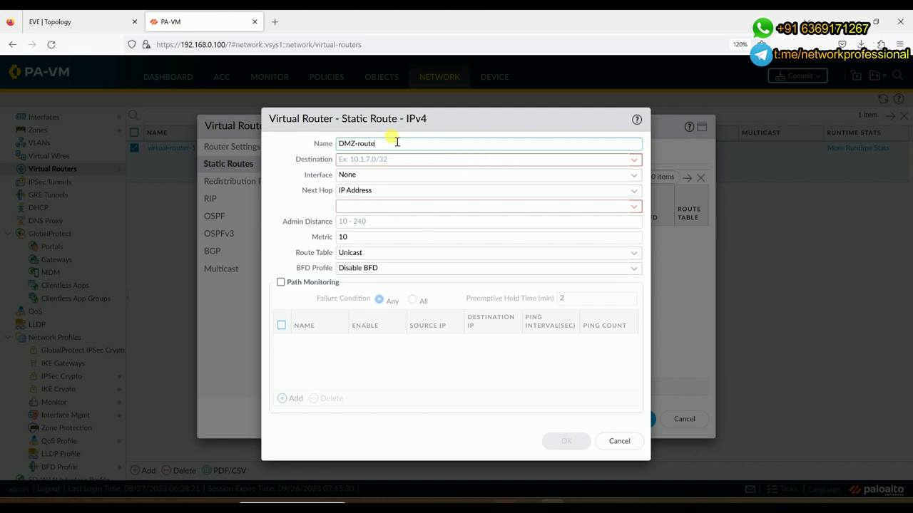
left_click(414, 160)
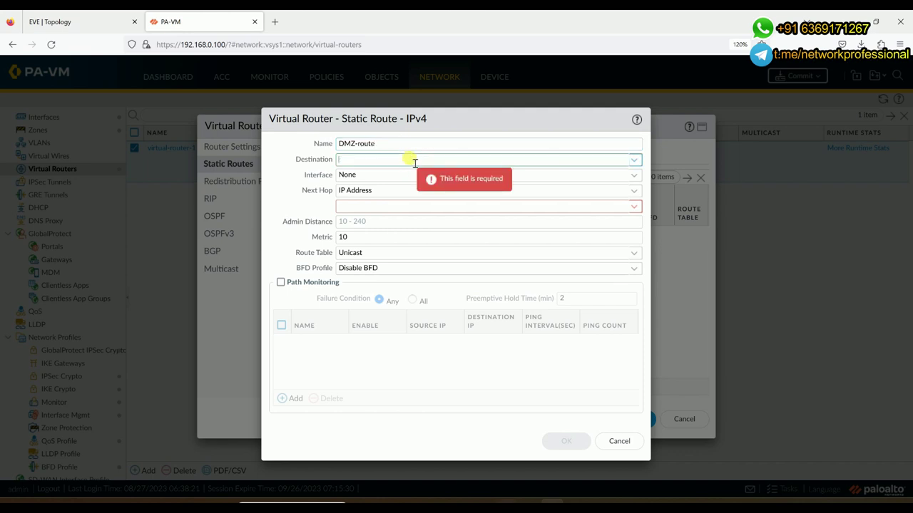
left_click(89, 23)
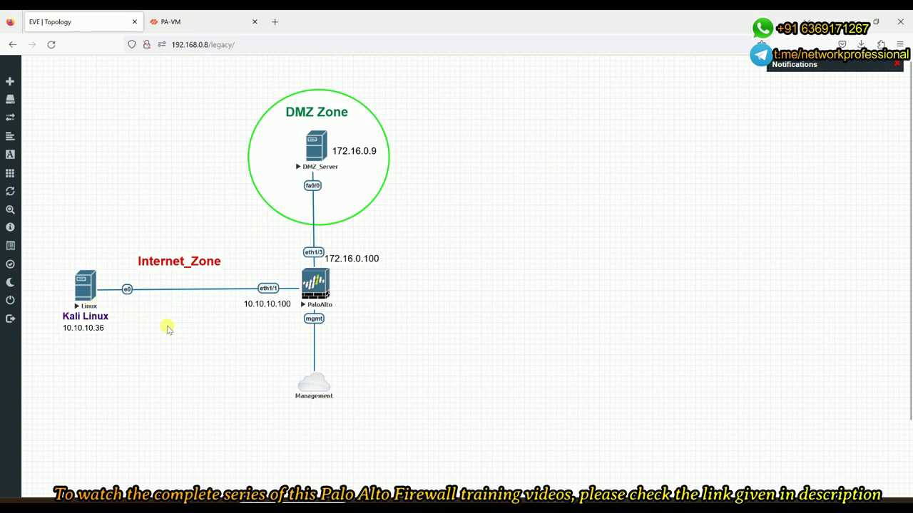
left_click(205, 16)
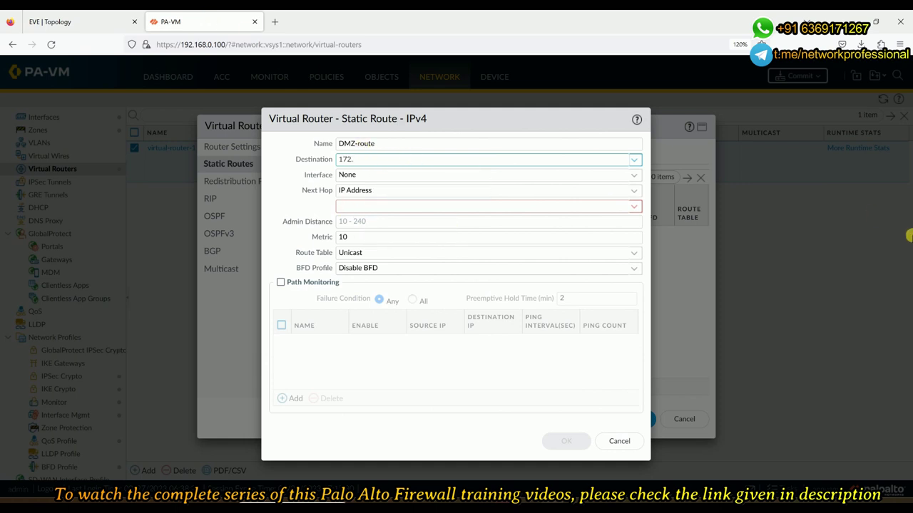
type("/24")
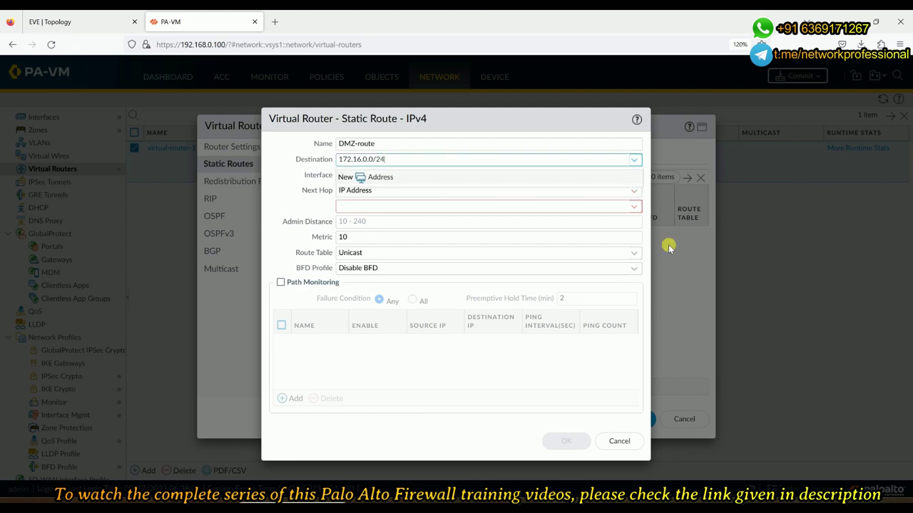
key("Tab")
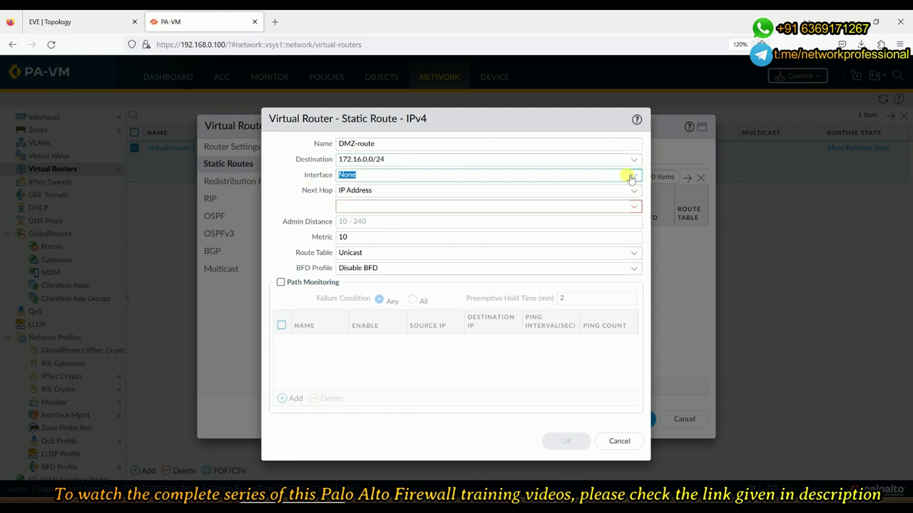
Route it out ethernet1/3 with next hop 172.16.0.9 and save the virtual router
left_click(632, 176)
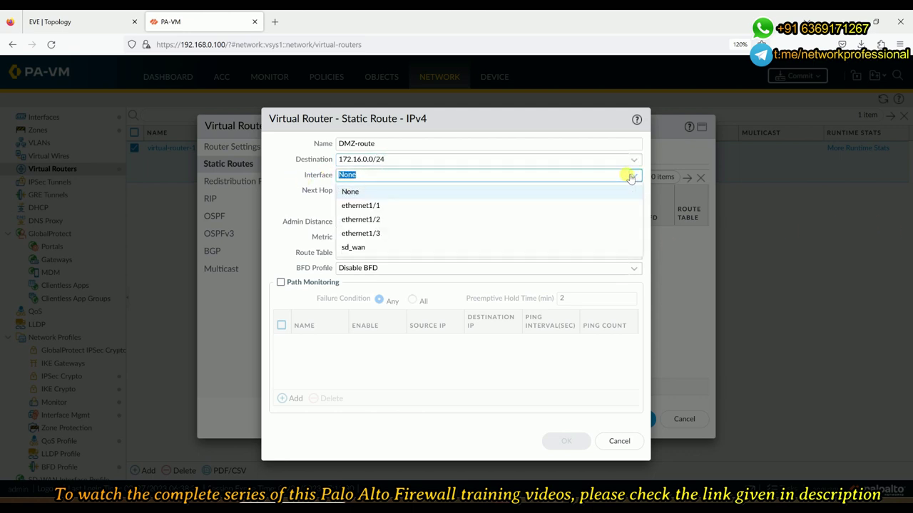
left_click(372, 235)
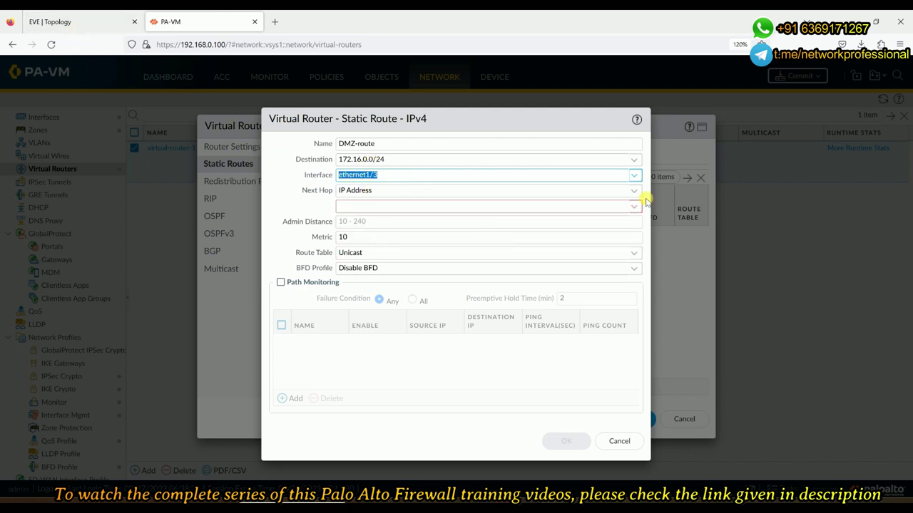
left_click(555, 205)
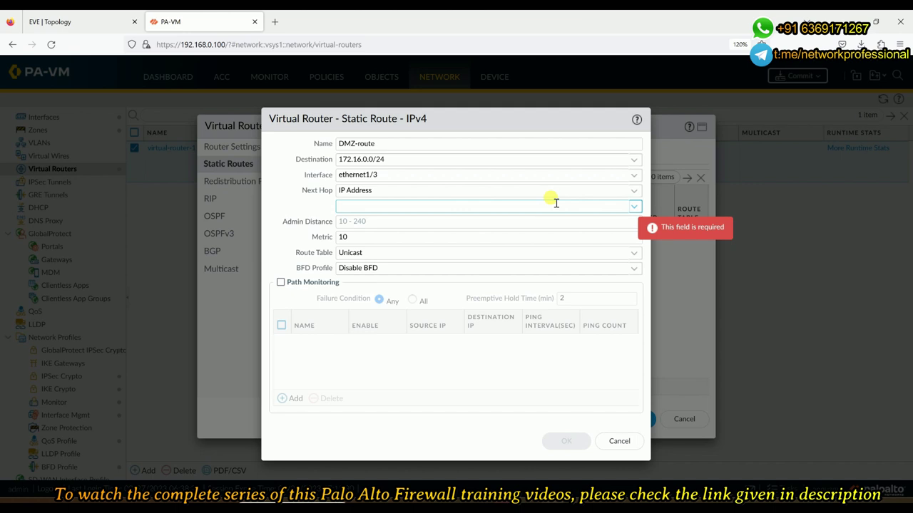
type("172.16")
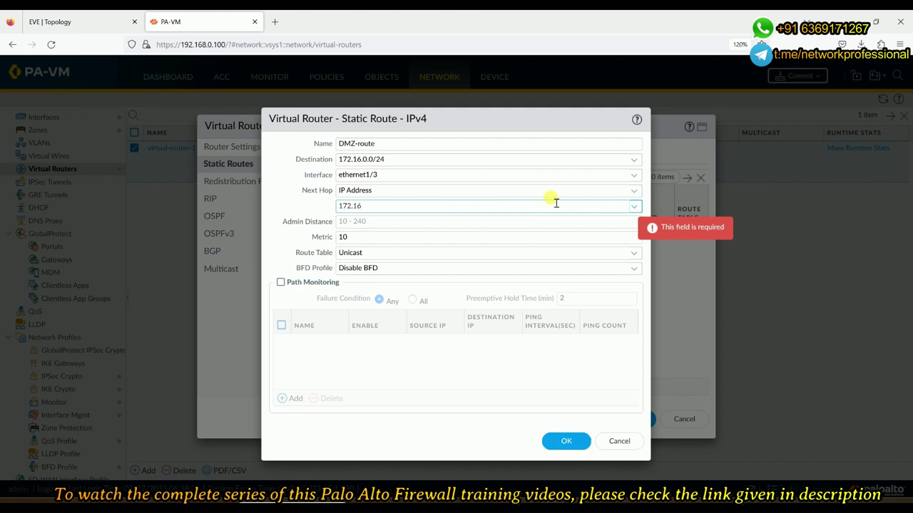
type(".0.9")
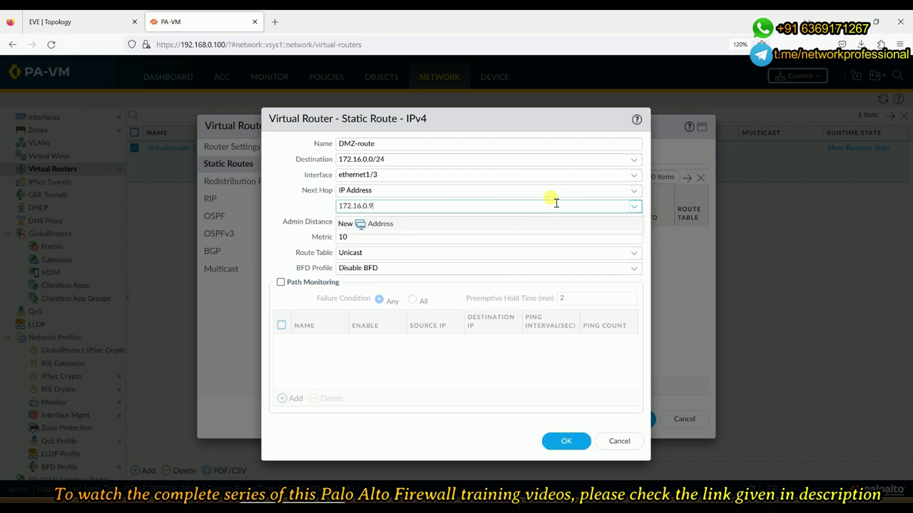
left_click(291, 209)
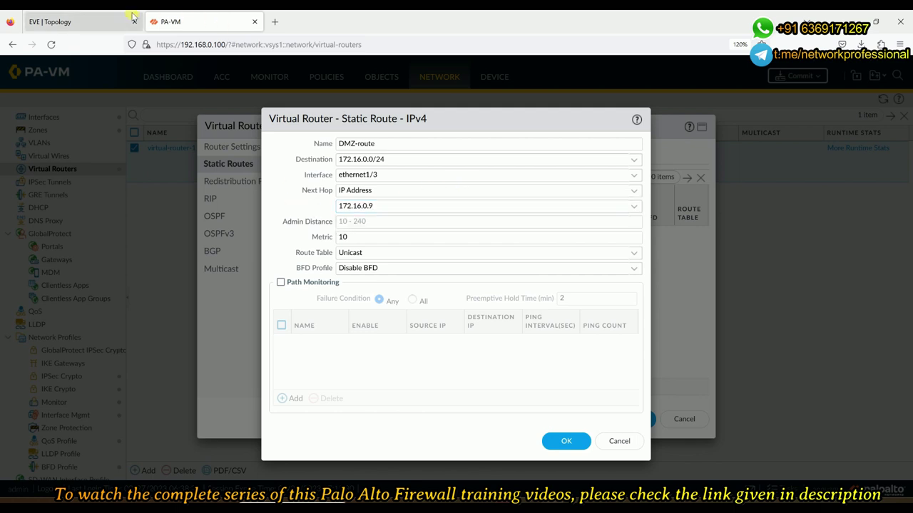
left_click(567, 440)
left_click(631, 421)
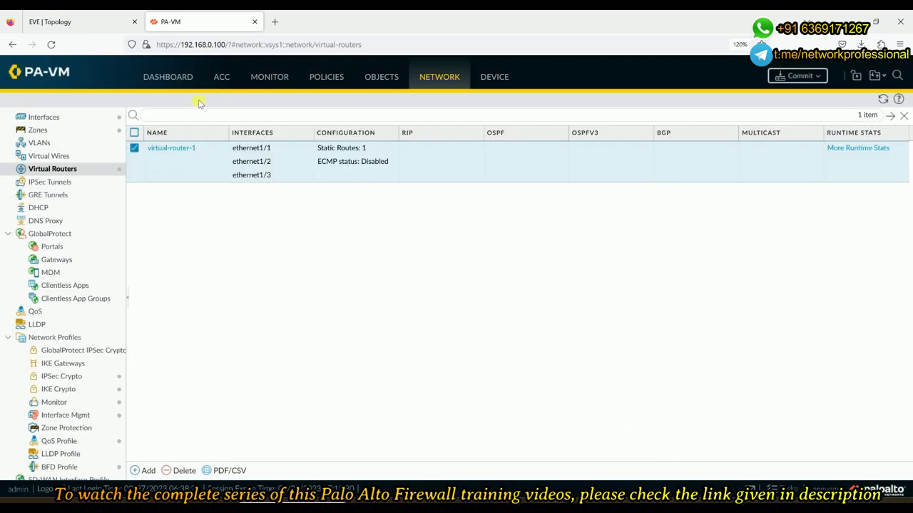
Glance at the topology, then open Policies > Security and edit the In-2-Out rule
left_click(66, 23)
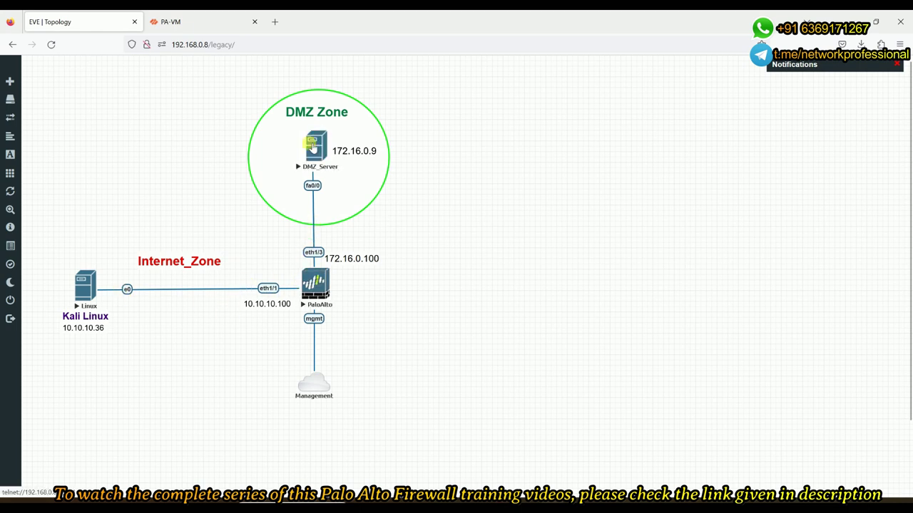
left_click(181, 17)
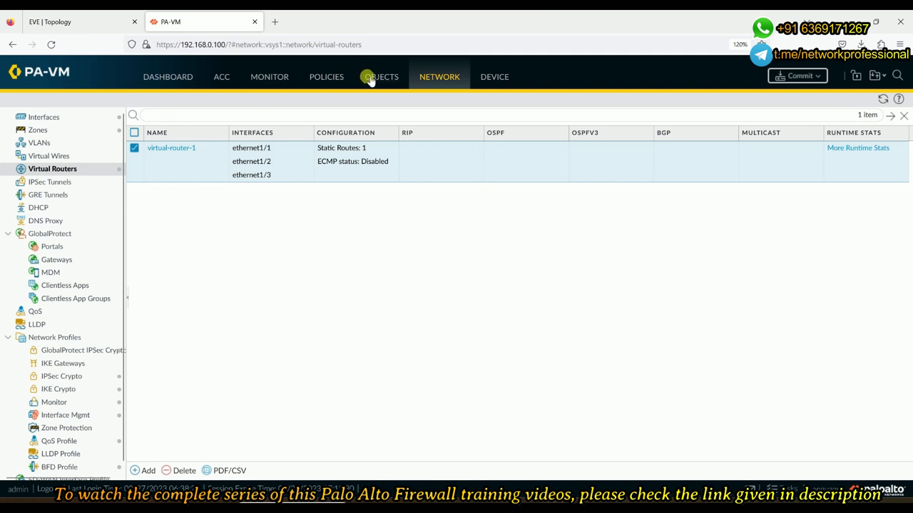
left_click(341, 84)
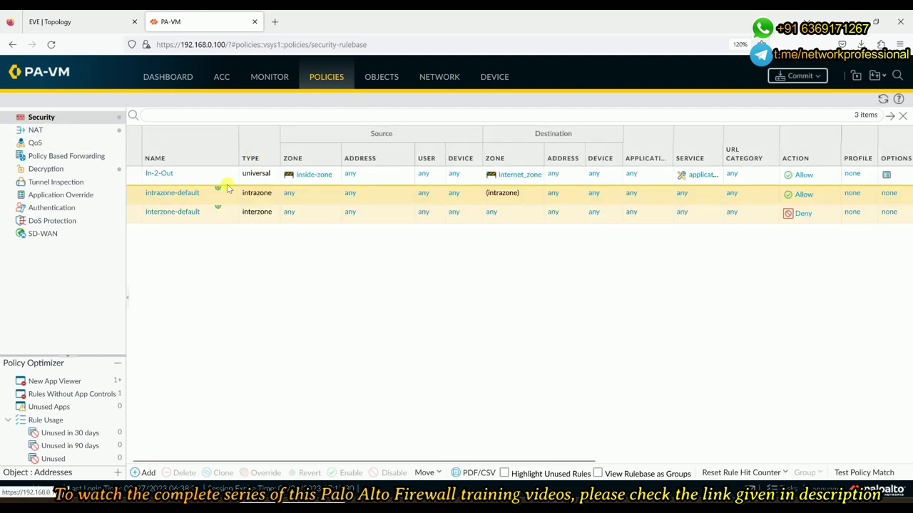
left_click(165, 176)
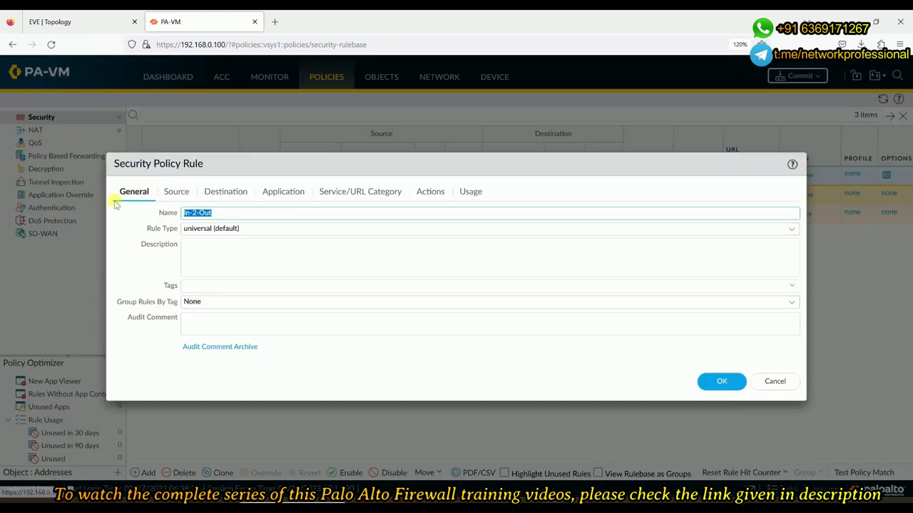
Start renaming the rule to Internet-2-DMZ and remove Inside-zone from its source zones
key("BackSpace")
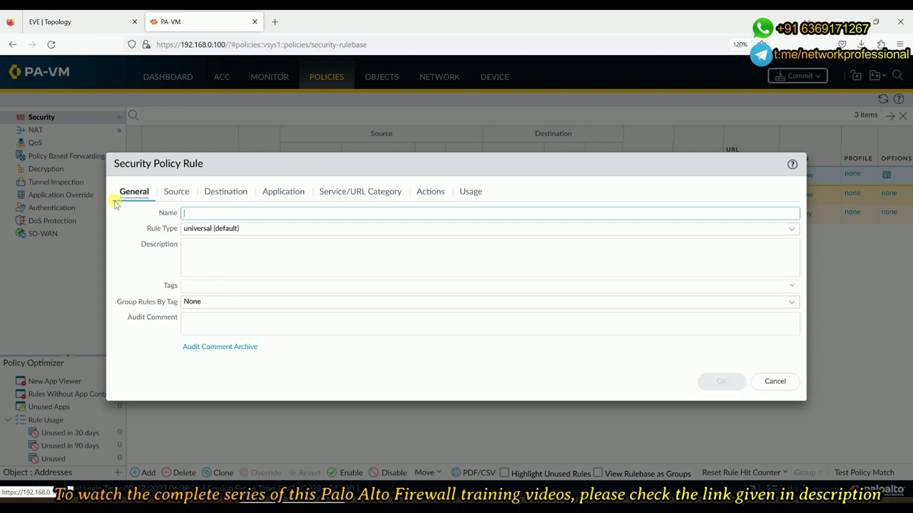
type("Internet")
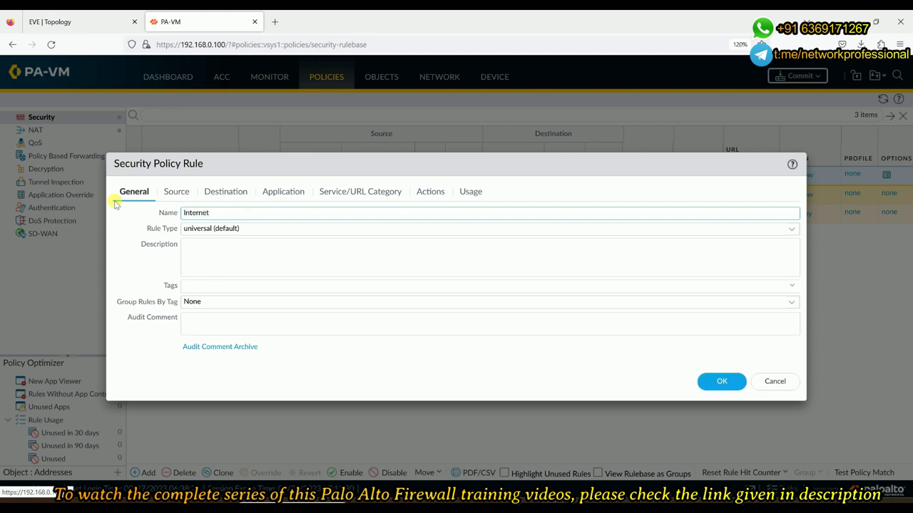
type("=2-DMZ")
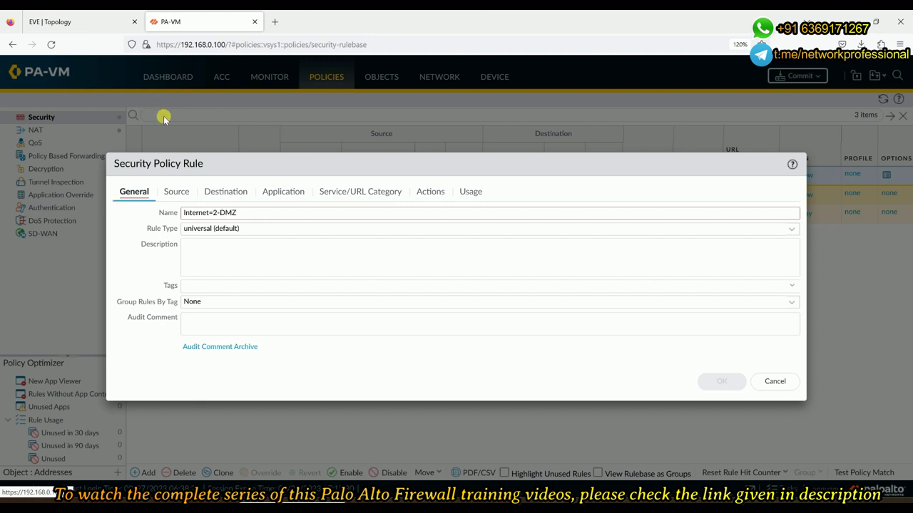
left_click(174, 197)
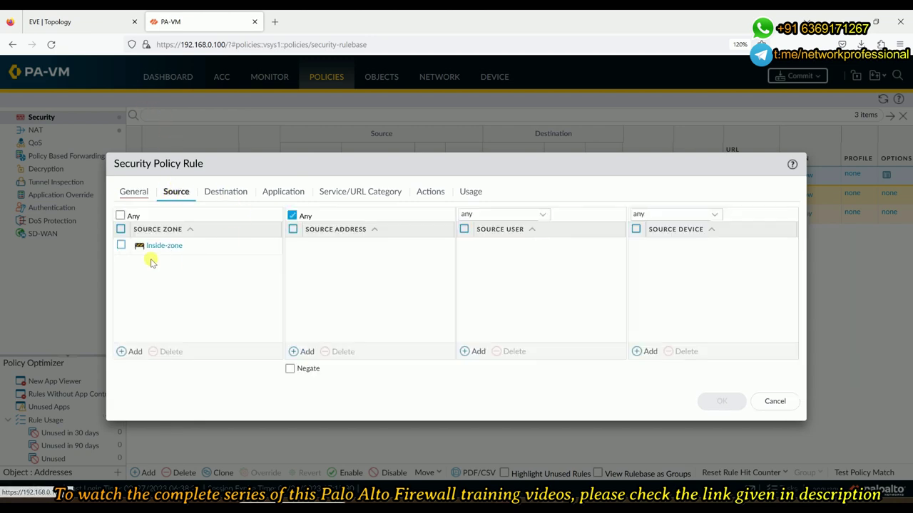
left_click(121, 245)
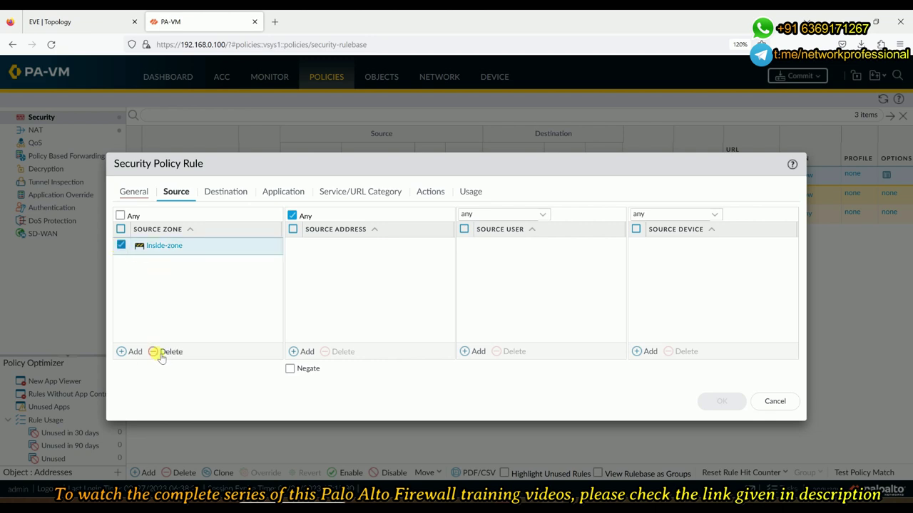
left_click(155, 351)
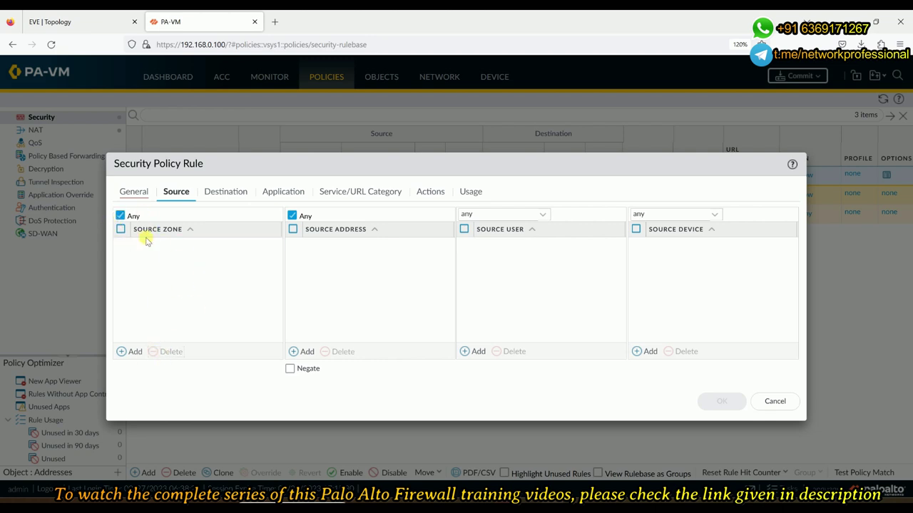
left_click(126, 354)
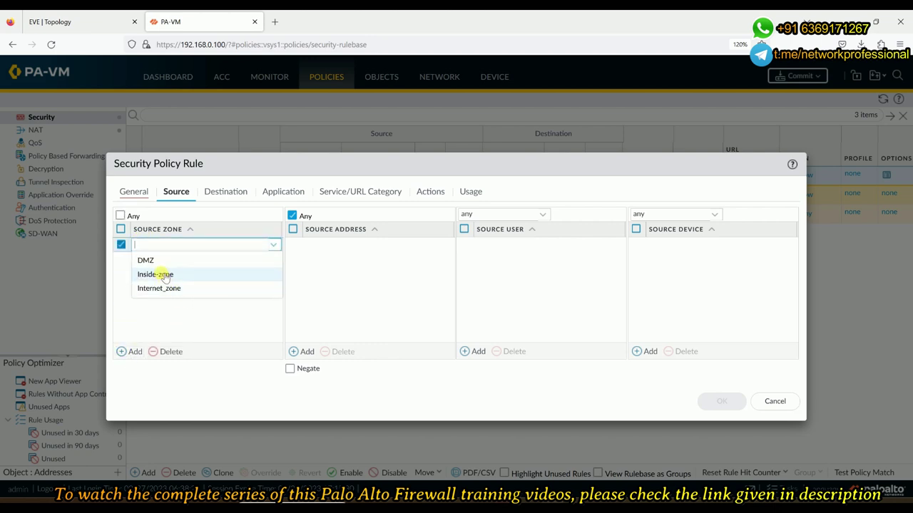
left_click(214, 340)
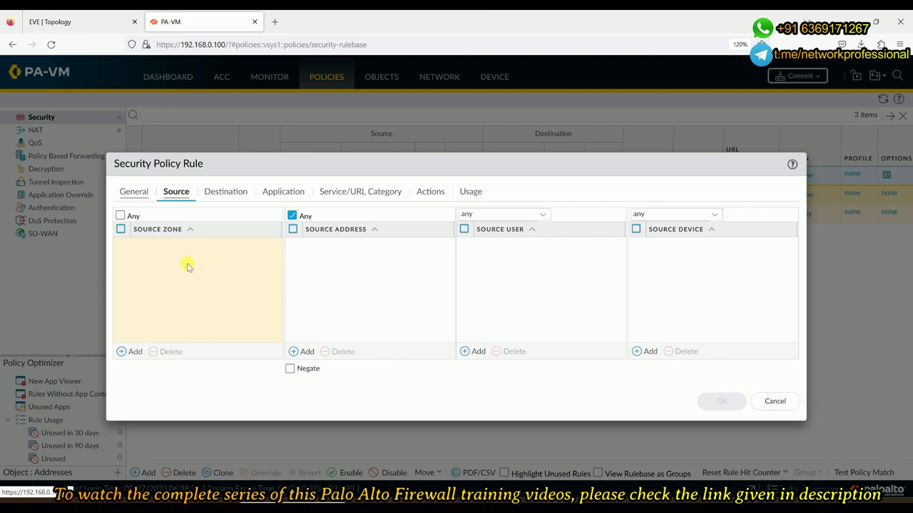
Set the source zone to any and replace Internet_zone with any destination zone
left_click(120, 215)
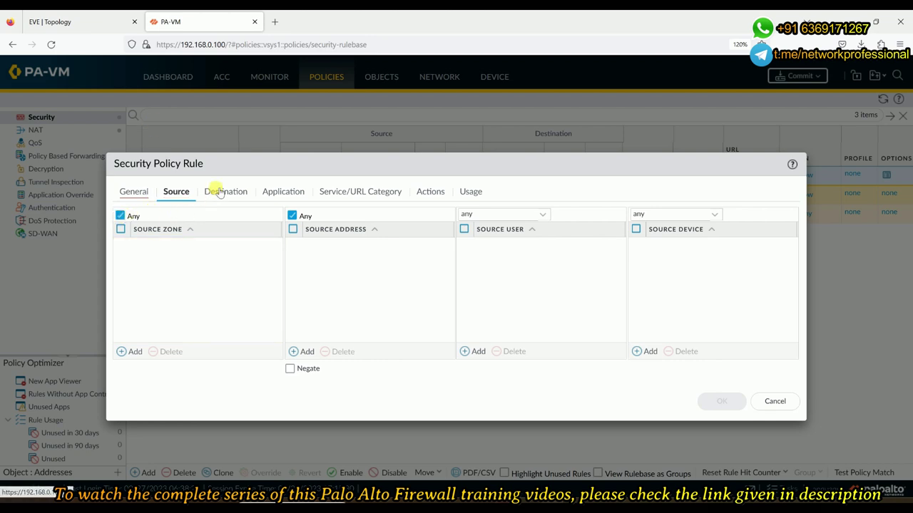
left_click(220, 193)
left_click(120, 246)
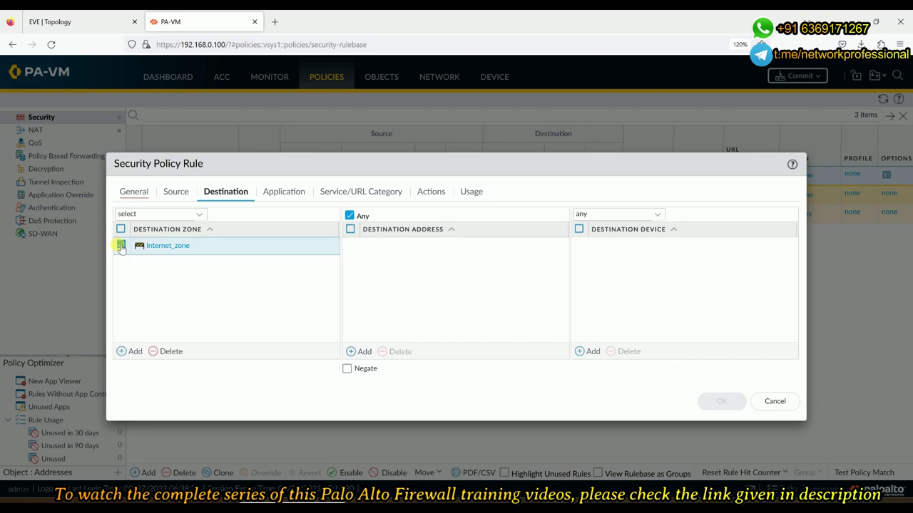
left_click(175, 351)
left_click(174, 191)
left_click(211, 194)
left_click(172, 197)
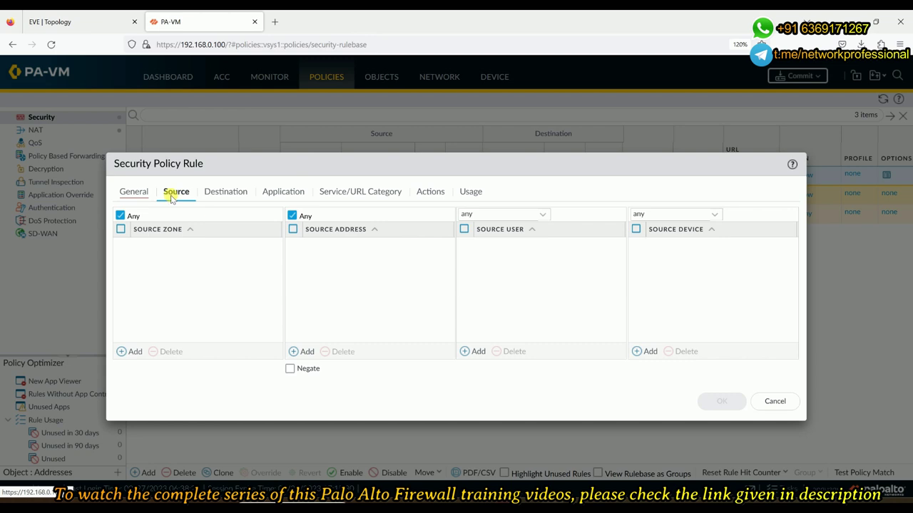
left_click(229, 193)
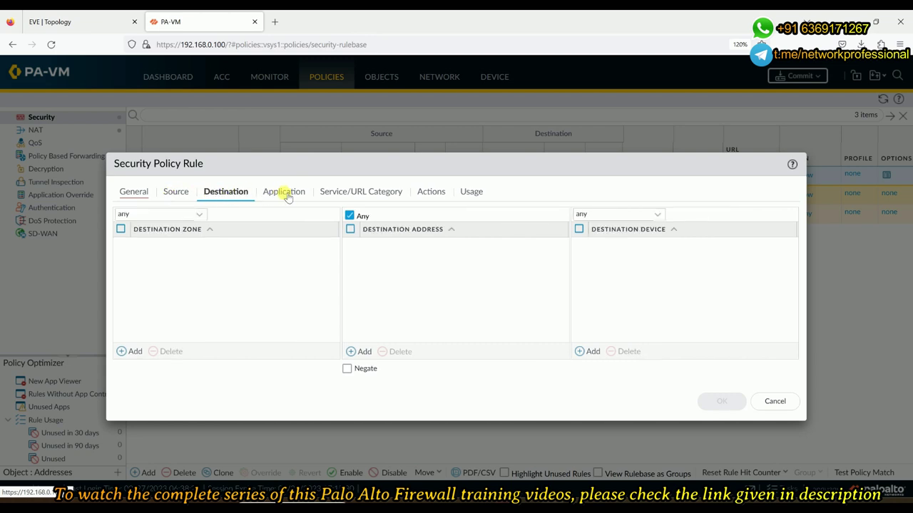
Review the rule's application, service/URL category, action and usage settings
left_click(287, 195)
left_click(355, 191)
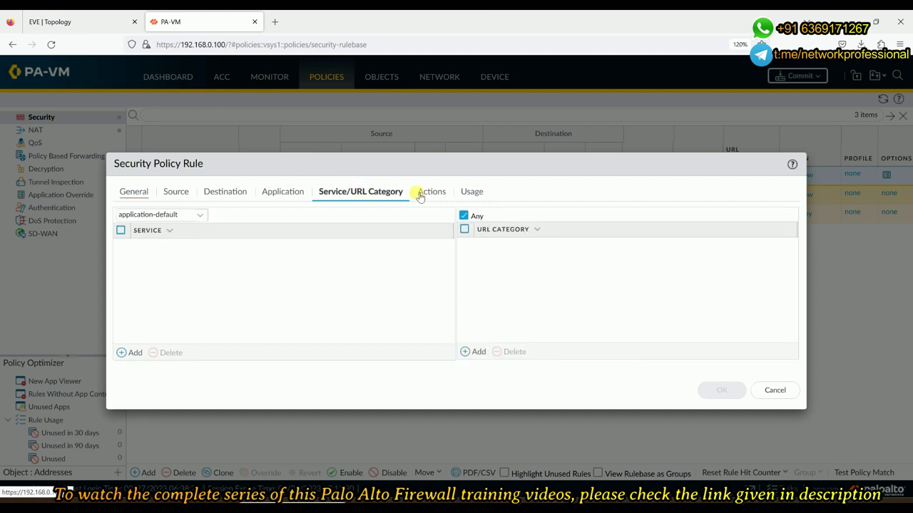
left_click(421, 195)
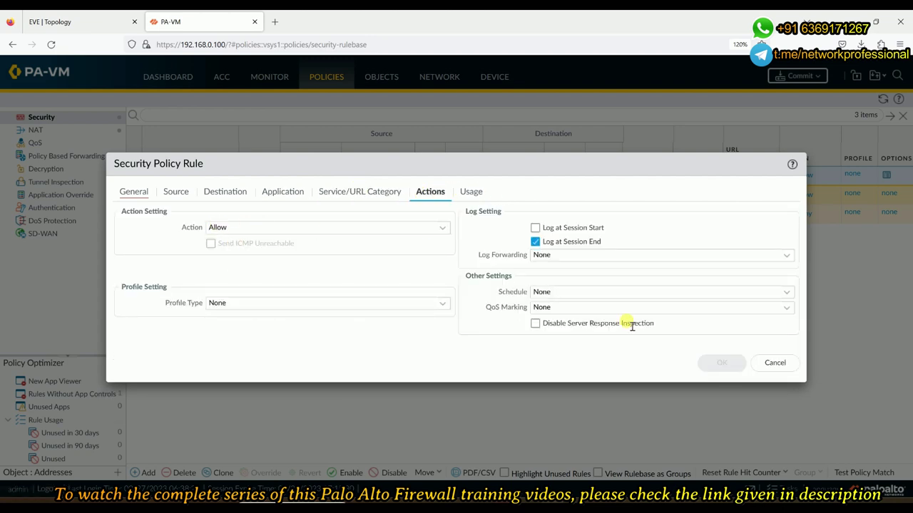
left_click(469, 194)
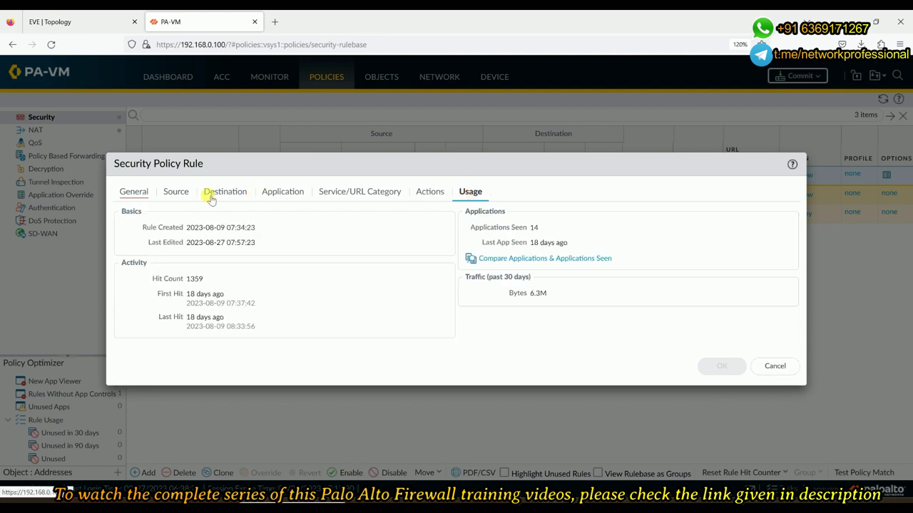
left_click(211, 195)
left_click(128, 194)
Correct the rule name to Internet-2-DMZ and save the rule
mouse_move(259, 213)
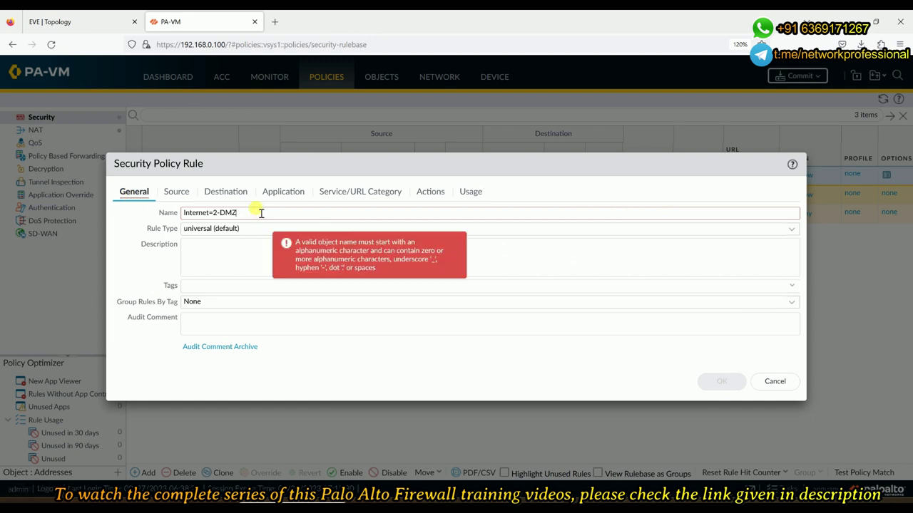
left_click(212, 212)
type("-")
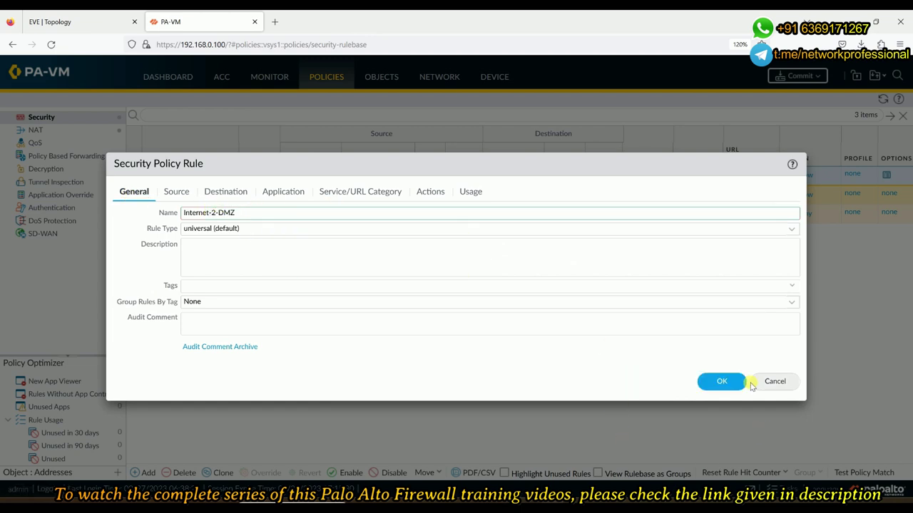
left_click(425, 191)
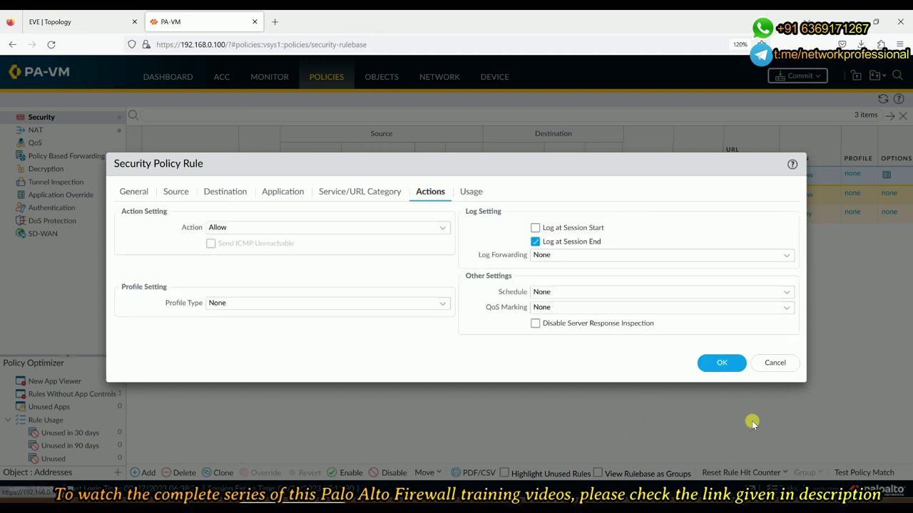
left_click(724, 364)
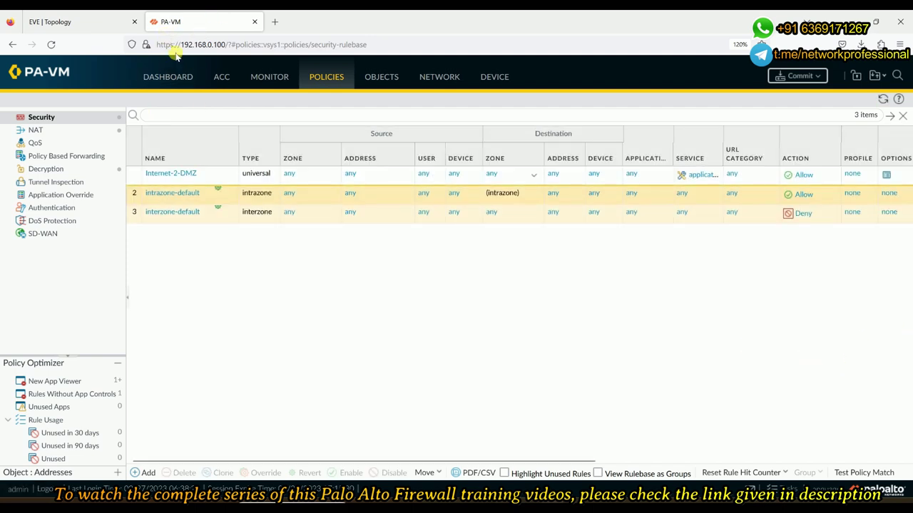
Check the EVE lab topology, then go to Objects > Security Profiles > Vulnerability Protection
left_click(87, 23)
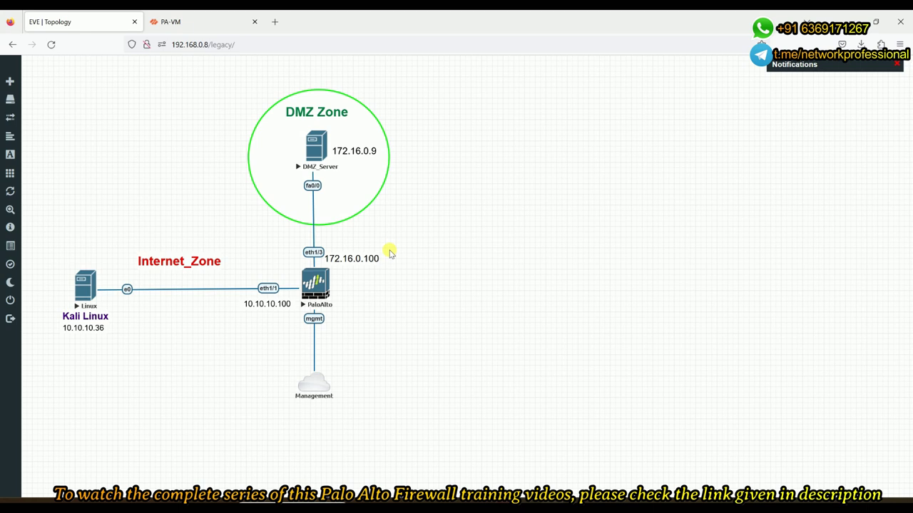
left_click(203, 24)
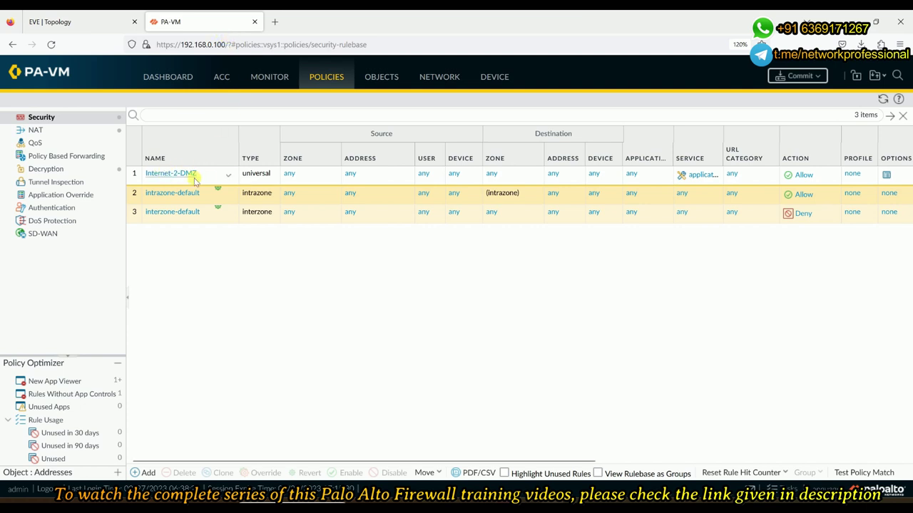
left_click(388, 83)
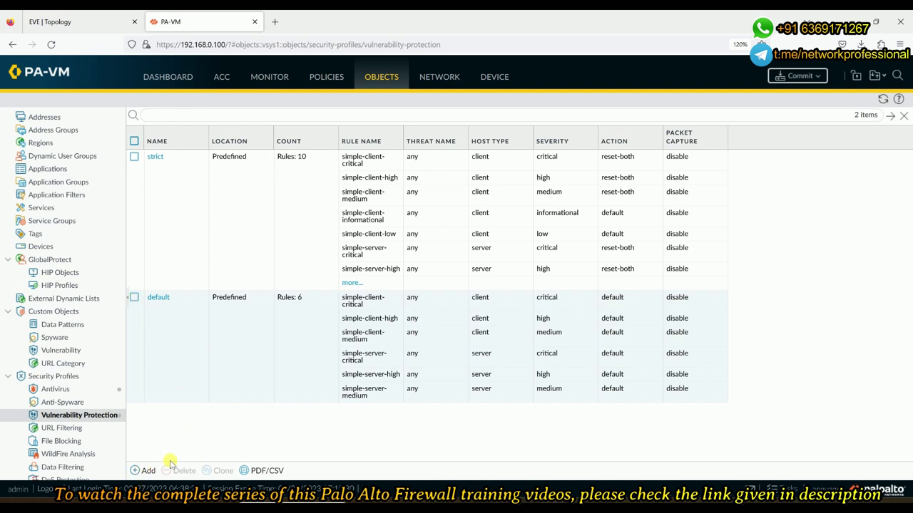
Clone the default vulnerability profile as default-1 and select the new copy
left_click(134, 297)
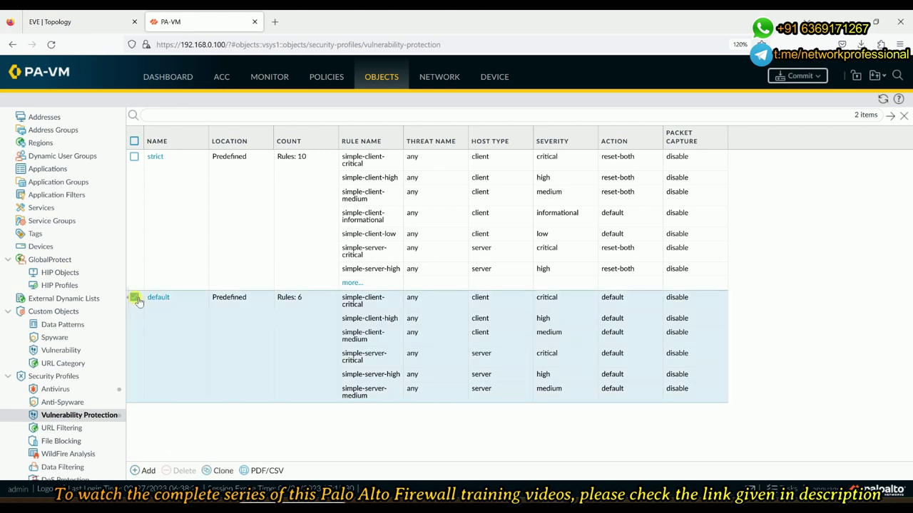
left_click(222, 471)
left_click(515, 354)
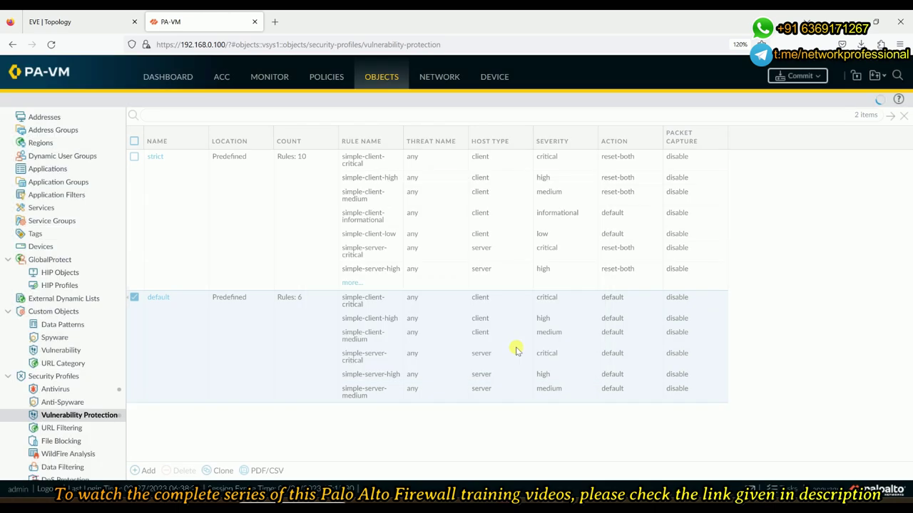
scroll(285, 420, "down", 1)
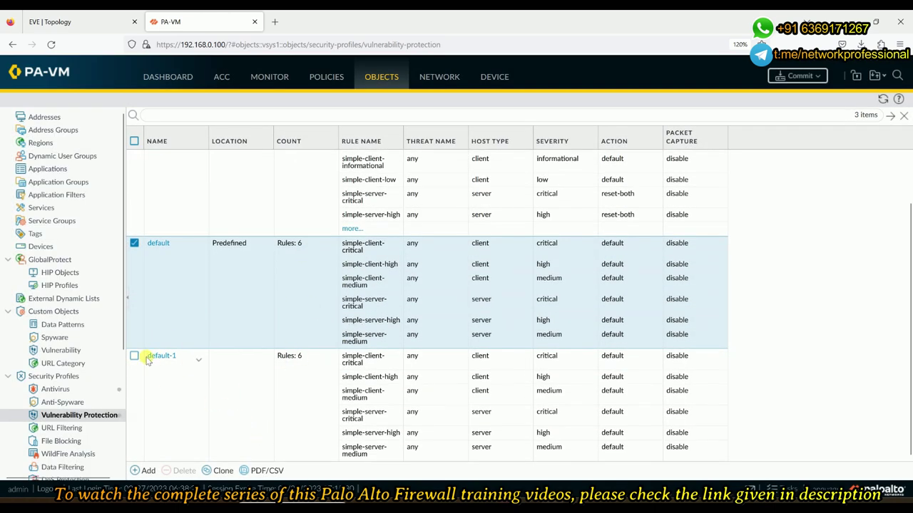
left_click(237, 394)
Rename the default-1 profile to My-Vul-Profile
double_click(259, 395)
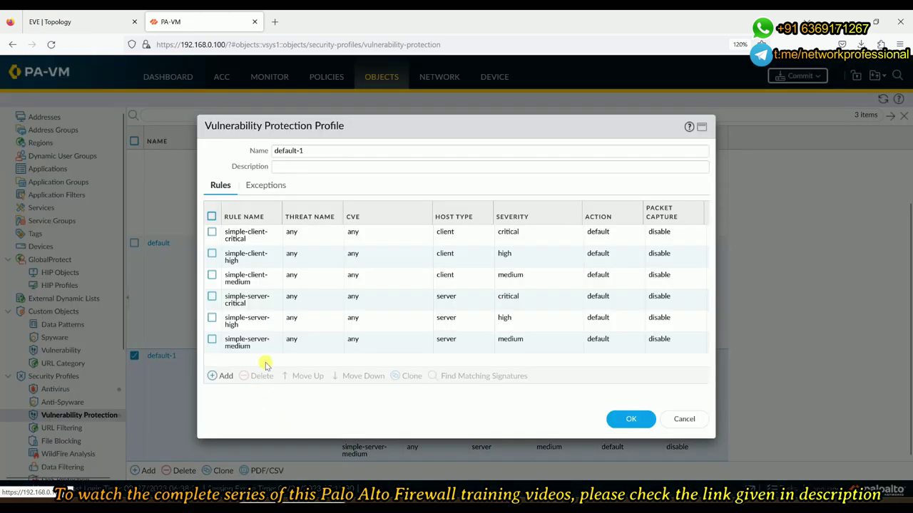
key("ctrl+a")
key("BackSpace")
type("My")
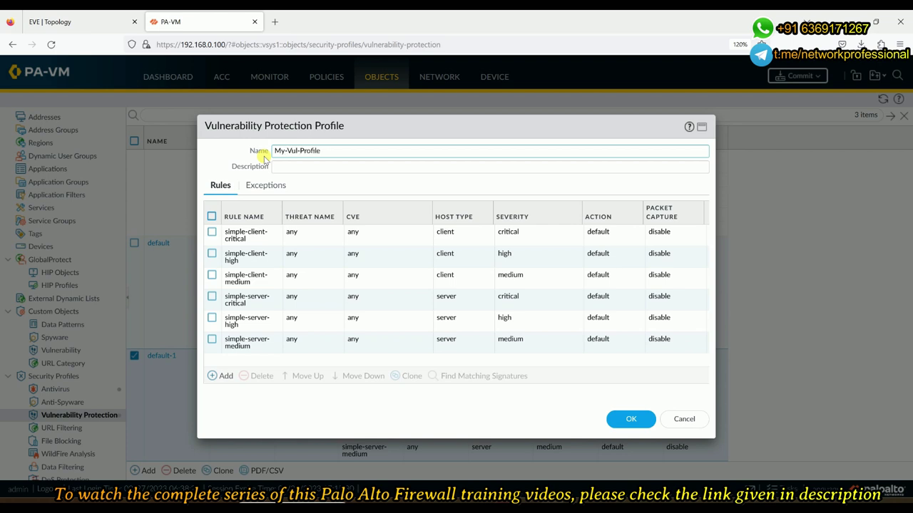
Delete all six inherited rules and start a new vulnerability rule
left_click(211, 216)
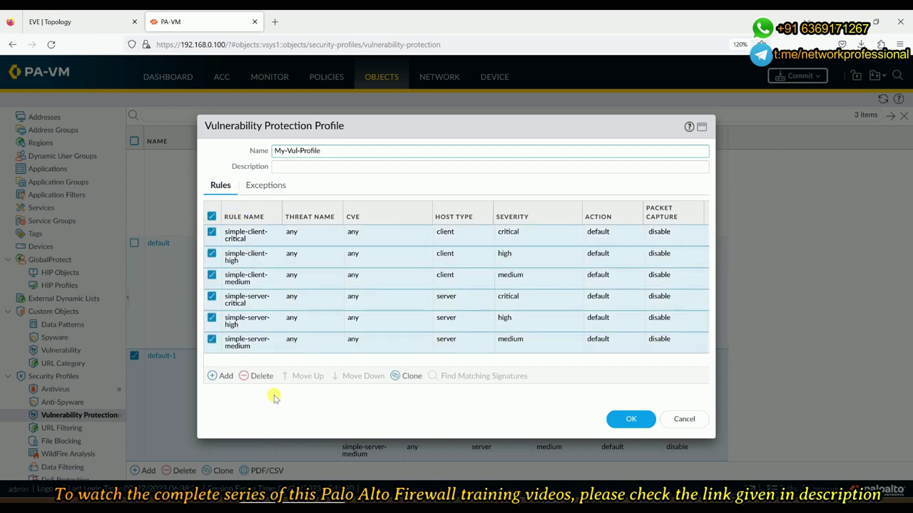
left_click(258, 376)
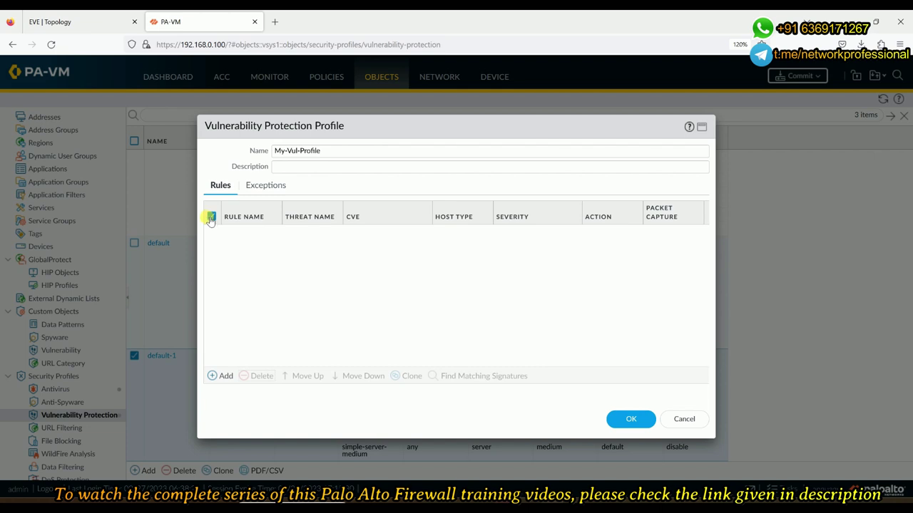
left_click(212, 376)
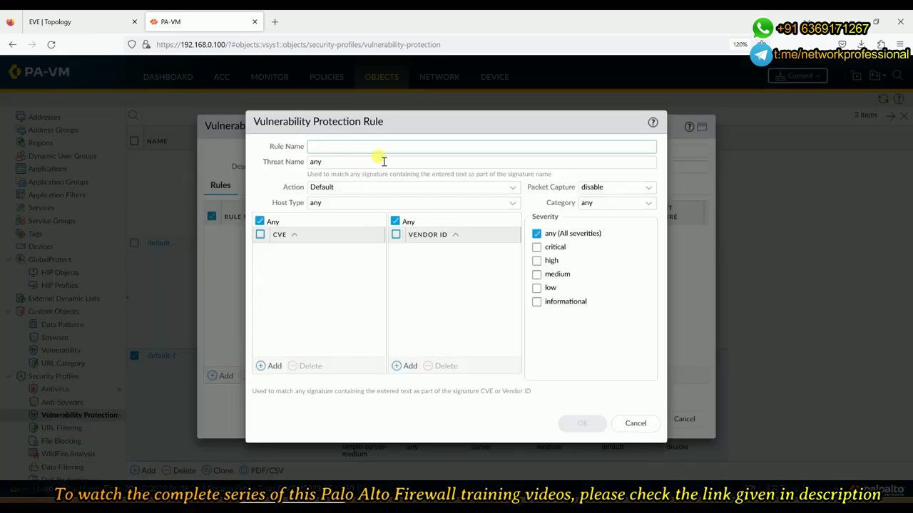
Name the rule Vul-Rule-1 with action Drop, host type any, and single-packet capture
type("Rule-1")
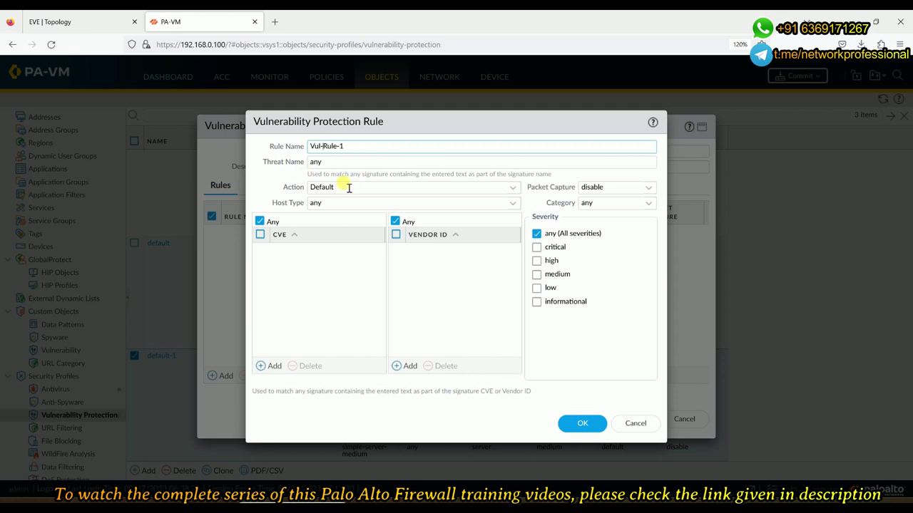
left_click(513, 190)
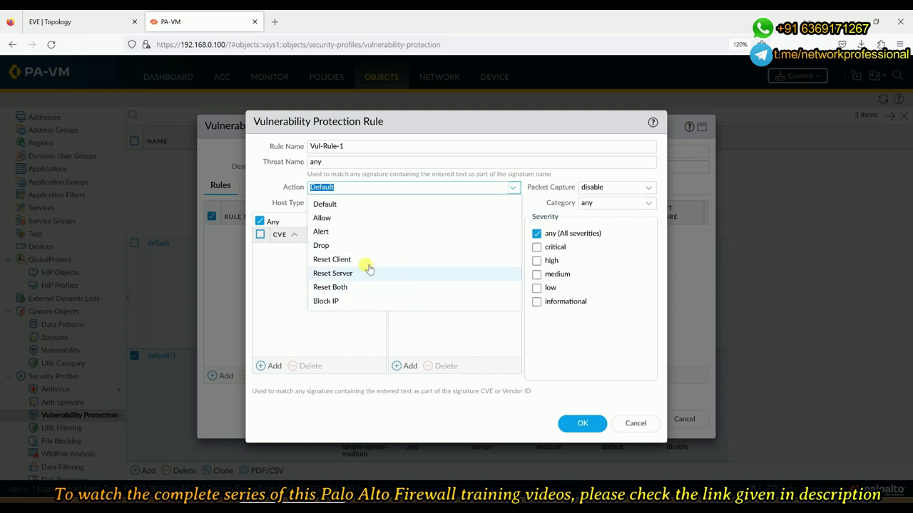
left_click(350, 248)
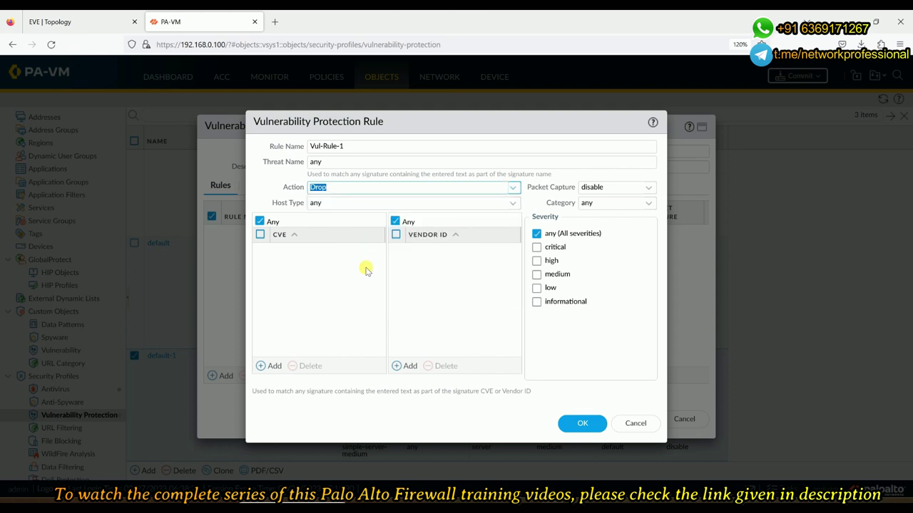
left_click(514, 204)
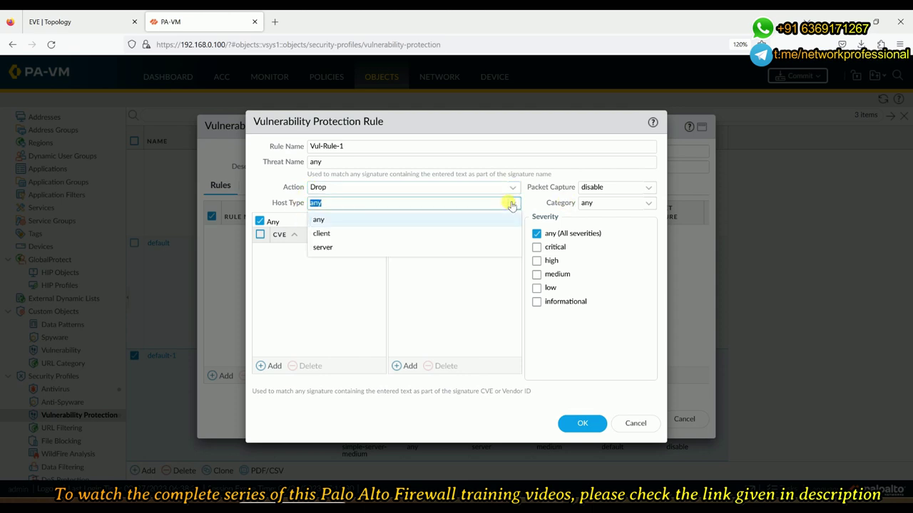
left_click(318, 220)
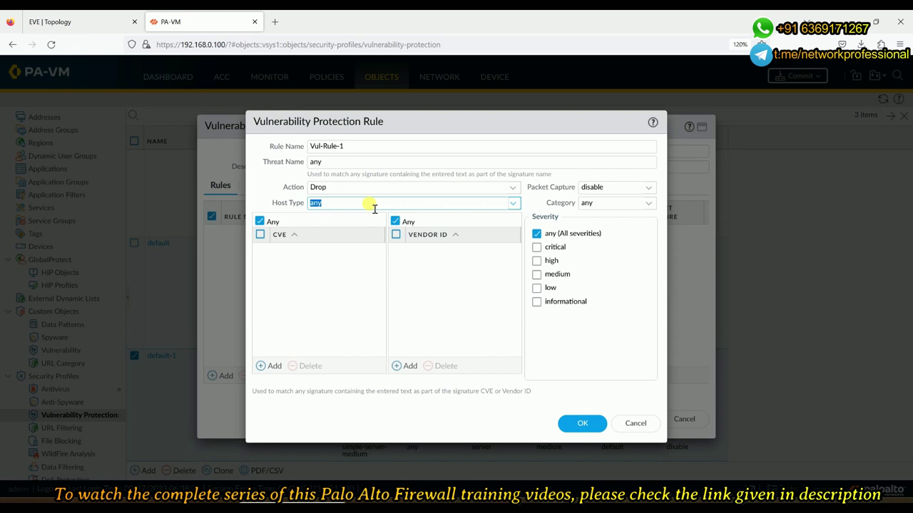
left_click(648, 188)
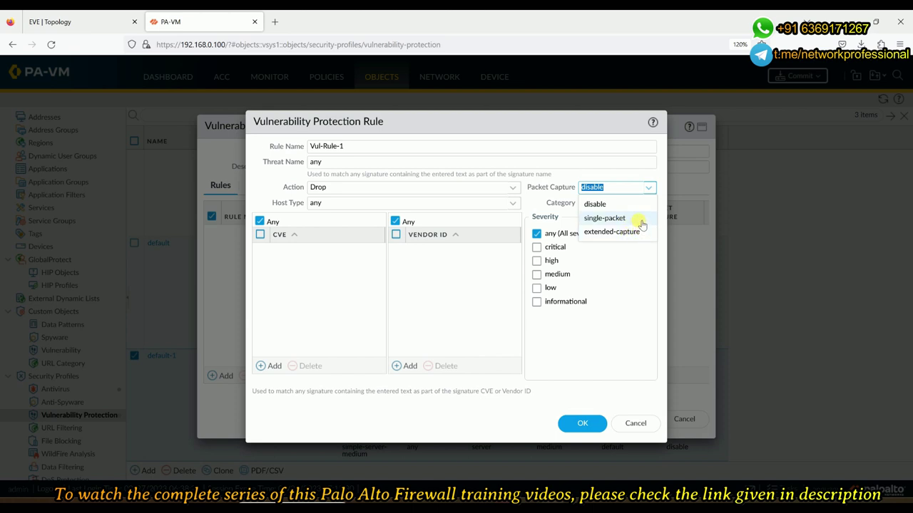
left_click(614, 218)
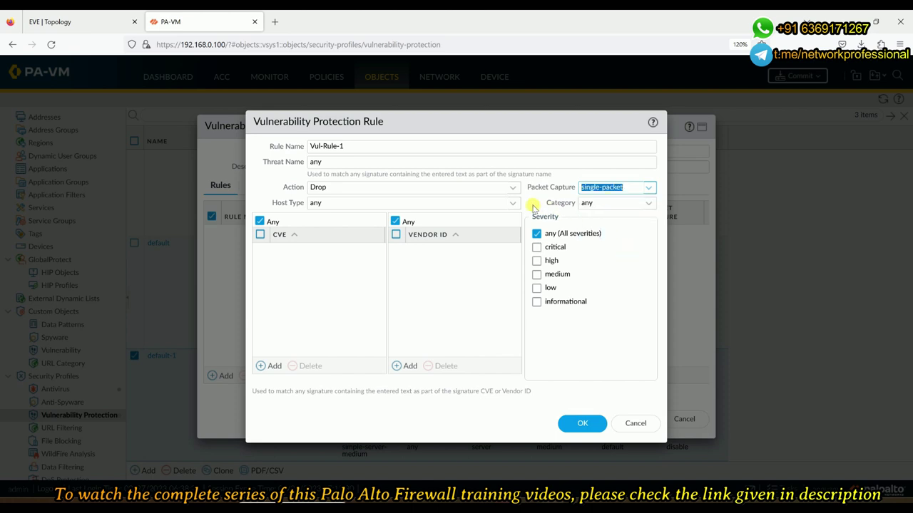
key("Tab")
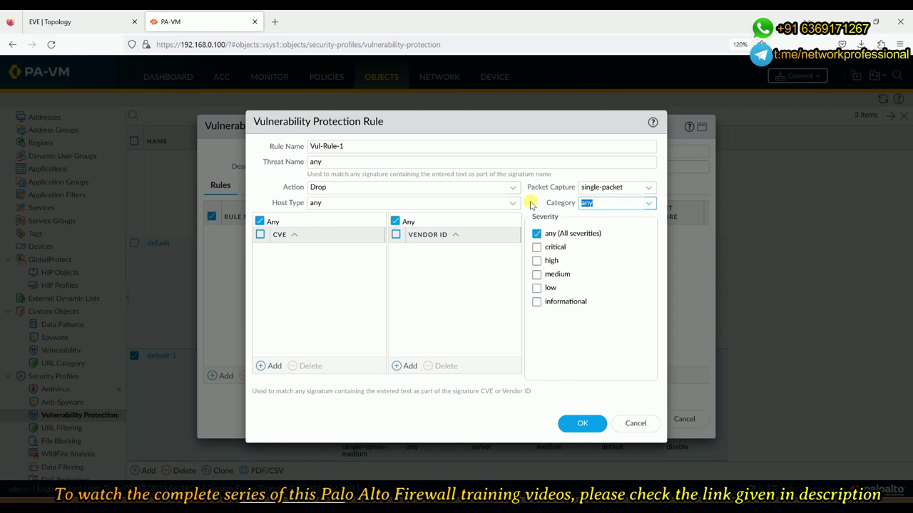
left_click(648, 206)
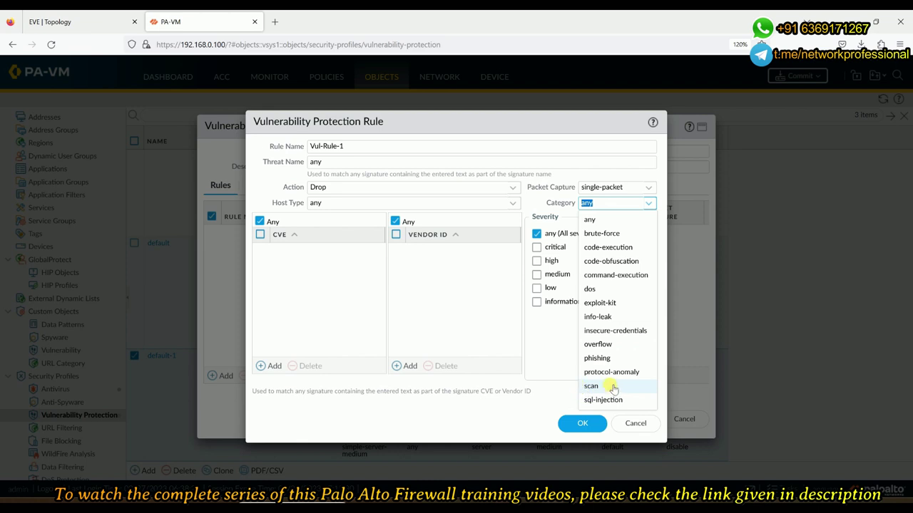
Leave the category as any and save Vul-Rule-1 into the profile
left_click(542, 363)
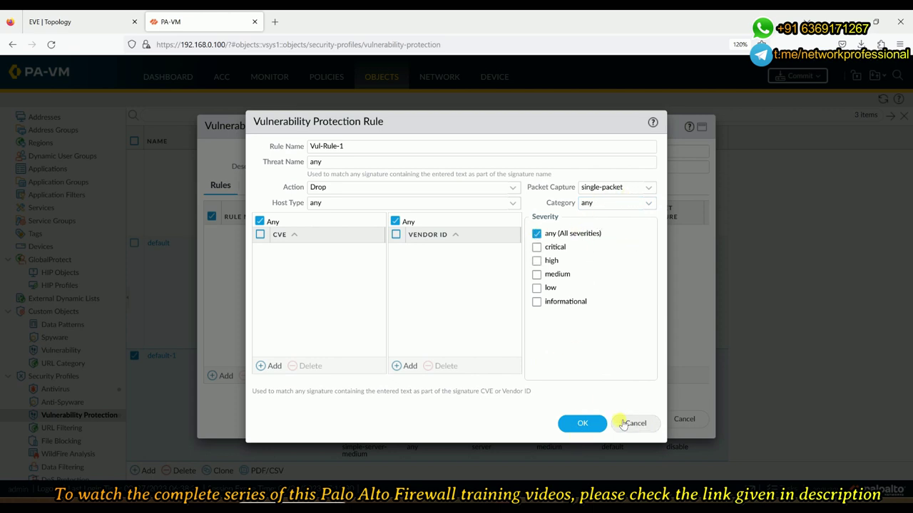
left_click(583, 423)
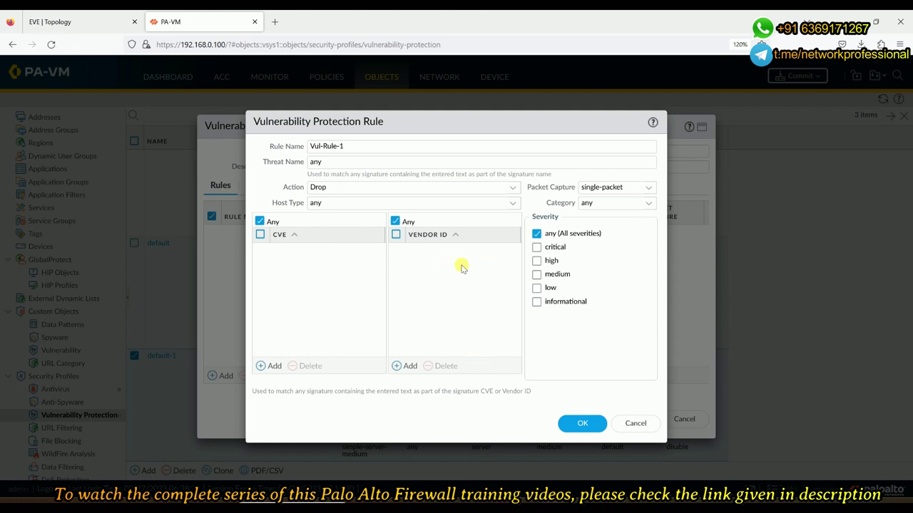
left_click(582, 422)
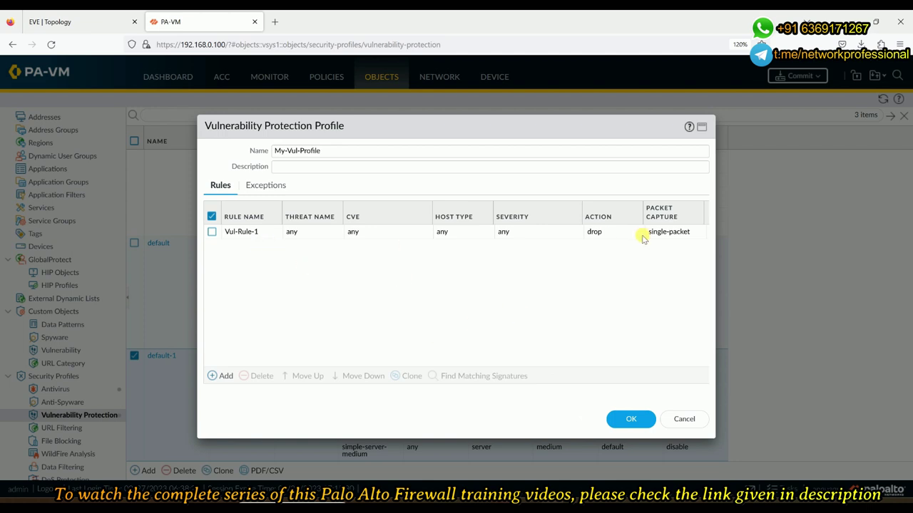
left_click(625, 421)
Inspect the 19321 signatures on the Exceptions tab, then save My-Vul-Profile from Rules
left_click(270, 185)
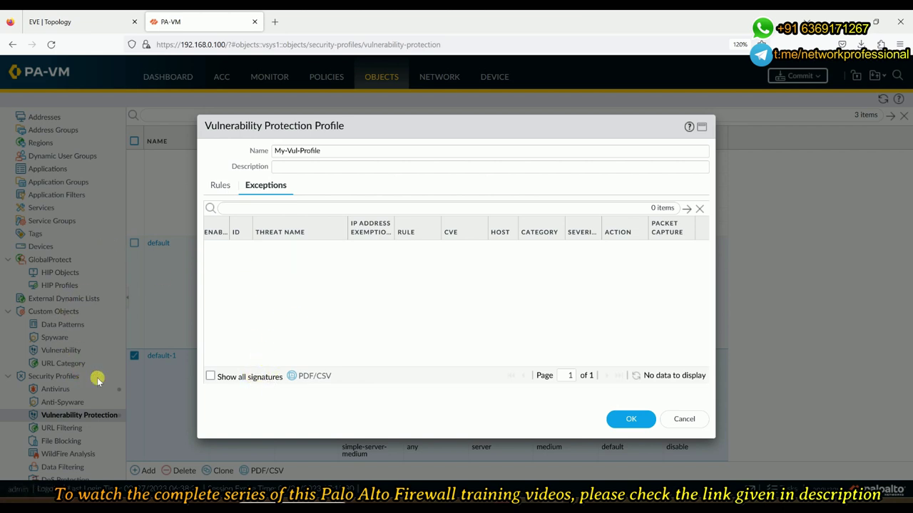
left_click(211, 376)
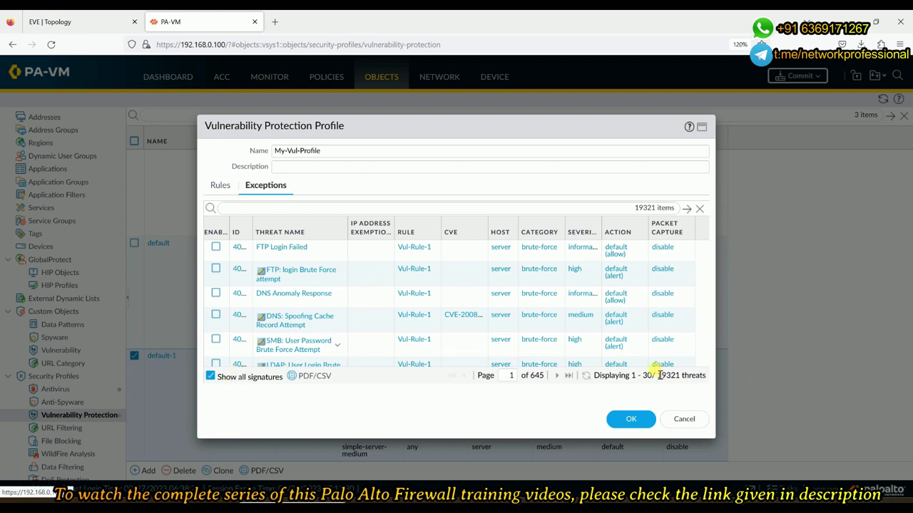
left_click_drag(659, 376, 686, 376)
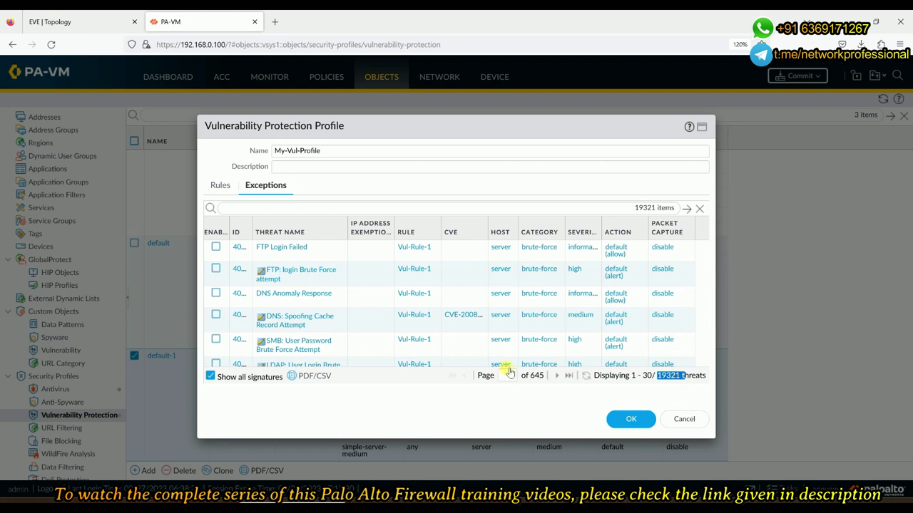
left_click(371, 278)
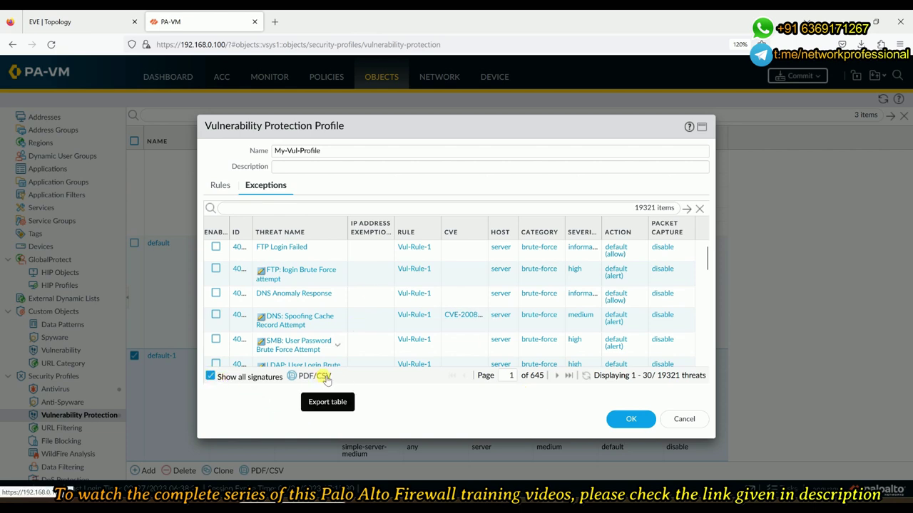
left_click(211, 376)
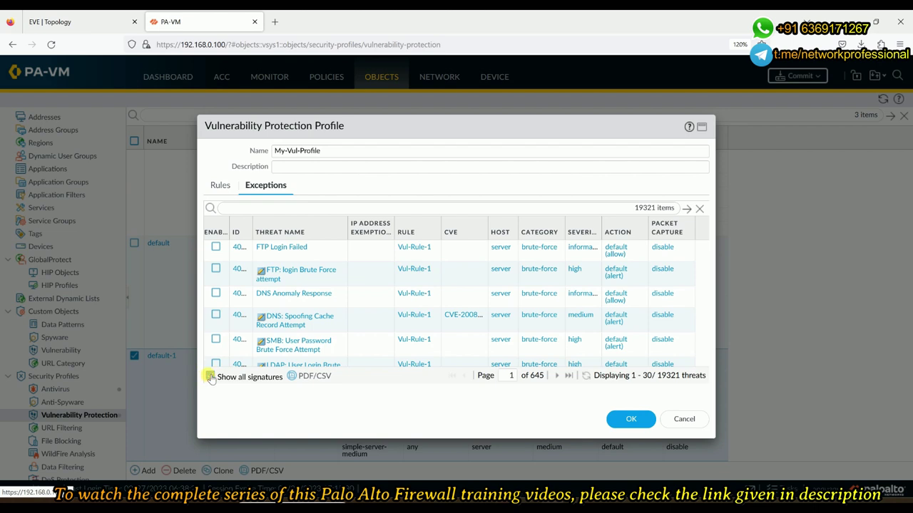
left_click(221, 185)
left_click(638, 423)
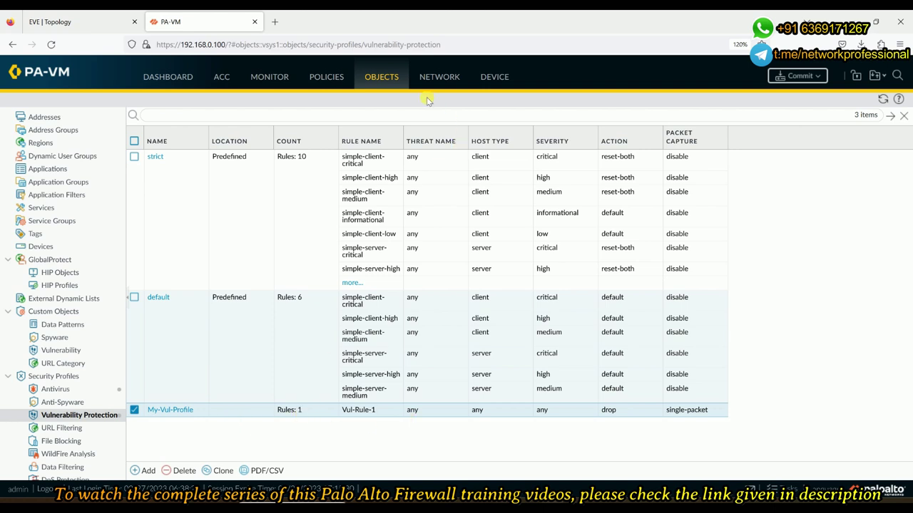
Open the Internet-2-DMZ security rule's Actions settings
left_click(327, 77)
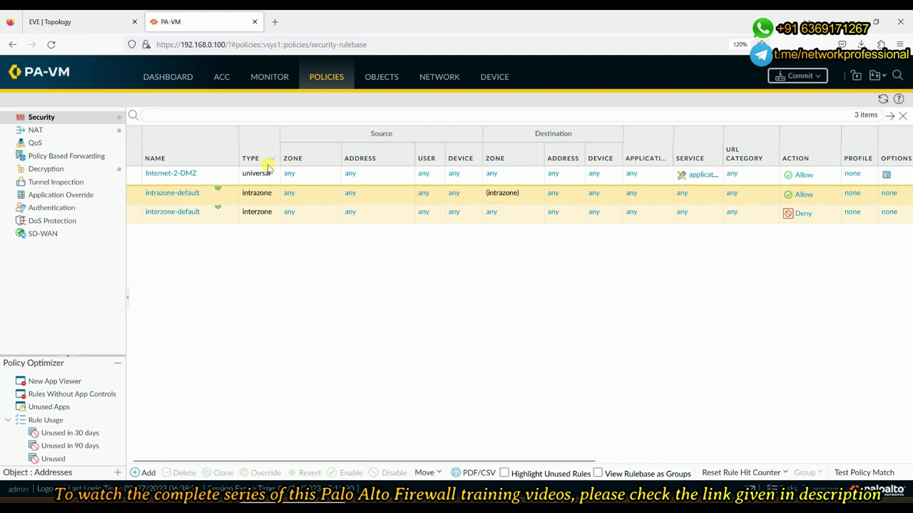
left_click(177, 175)
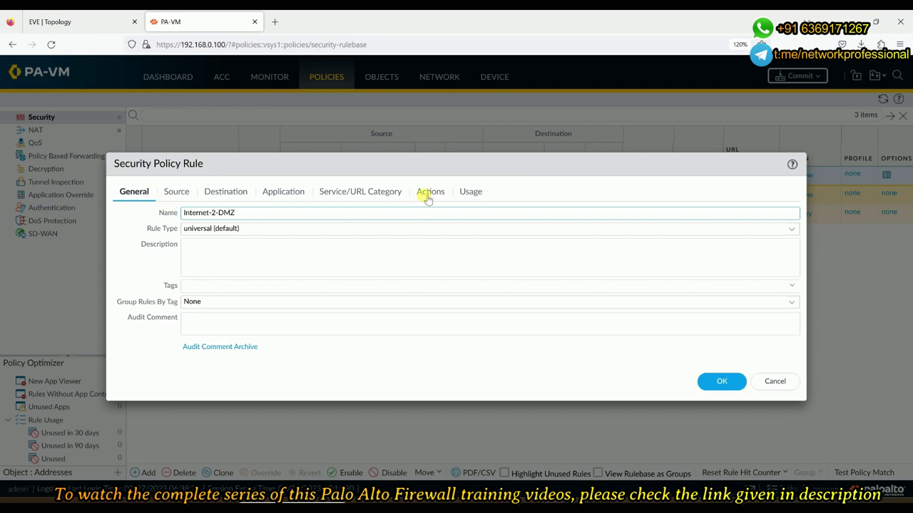
left_click(428, 193)
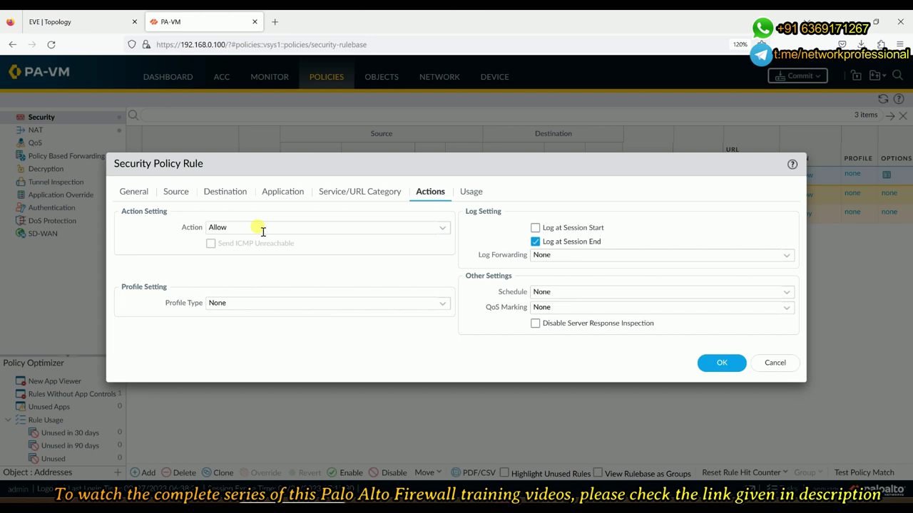
Set Profile Type to Profiles, choose My-Vul-Profile for Vulnerability Protection, and save the rule
left_click(229, 230)
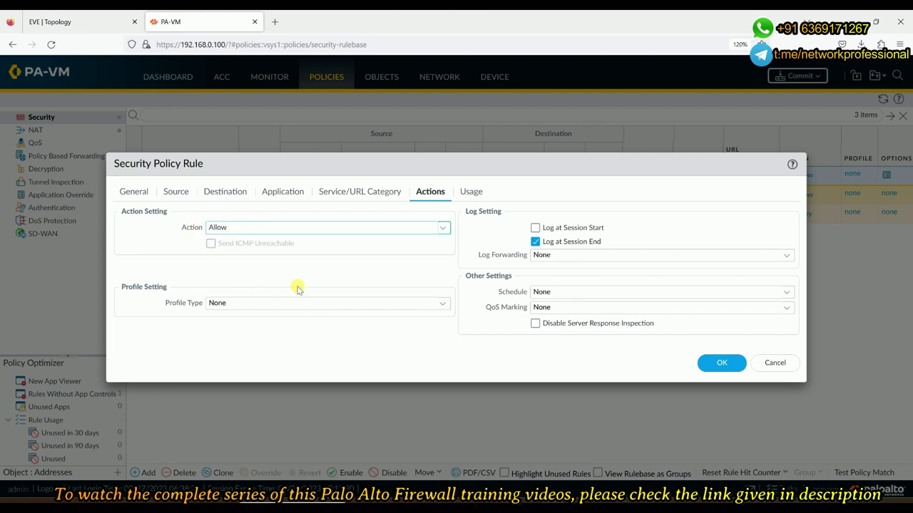
left_click(211, 302)
left_click(226, 319)
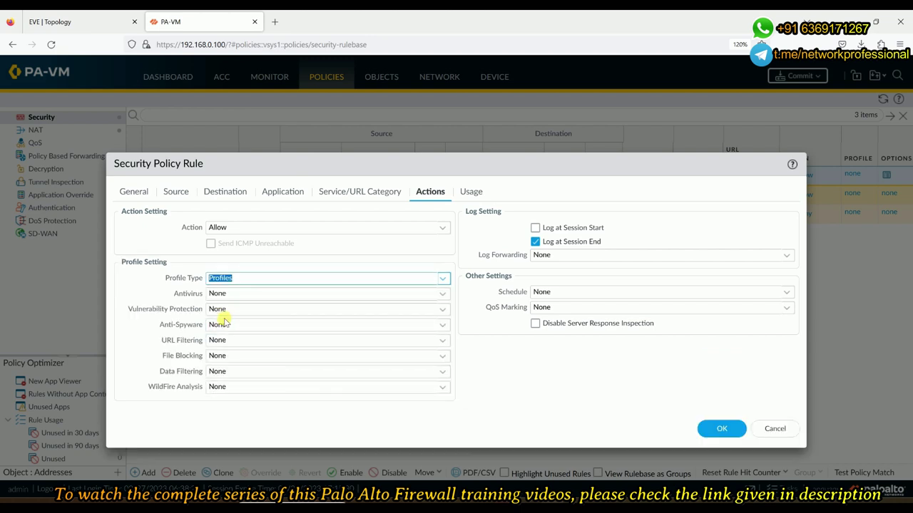
left_click_drag(126, 310, 209, 311)
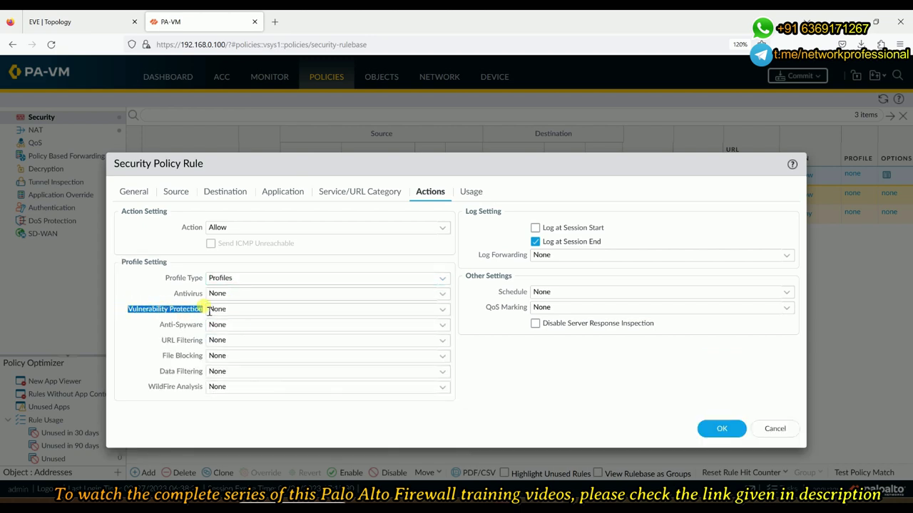
left_click(443, 313)
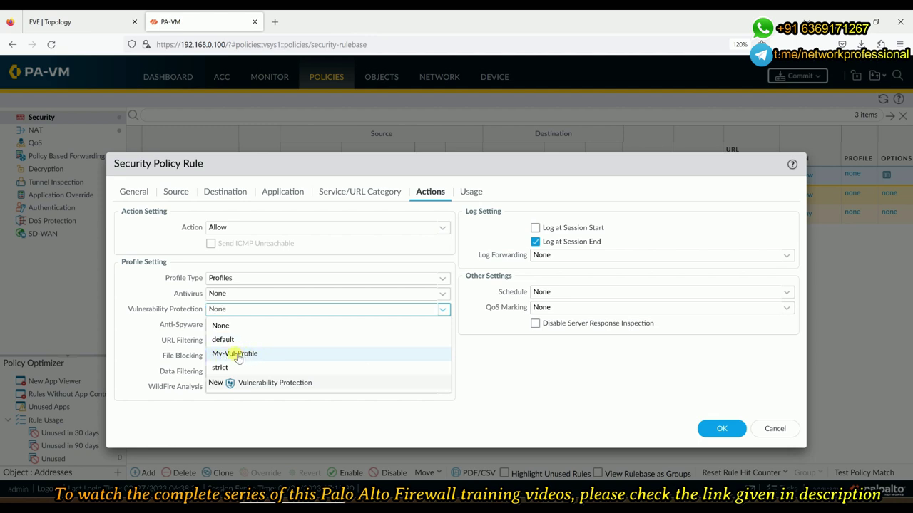
left_click(235, 354)
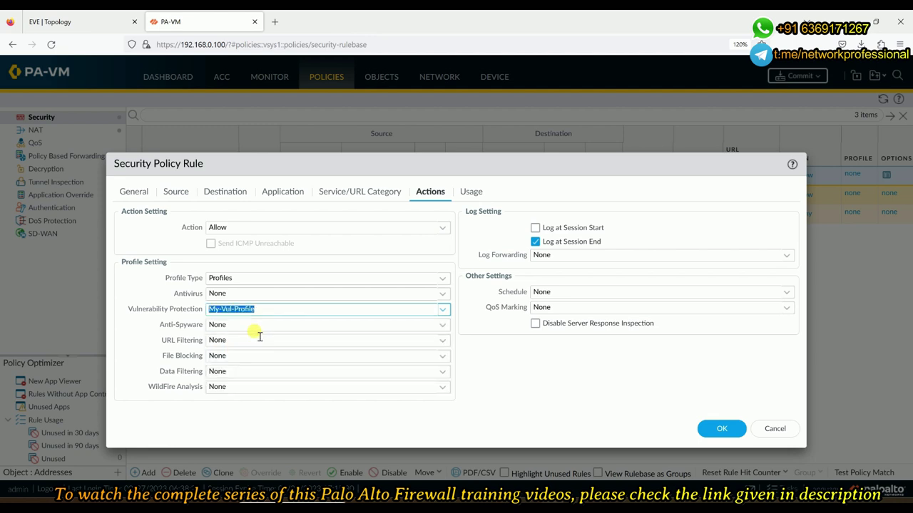
left_click(726, 431)
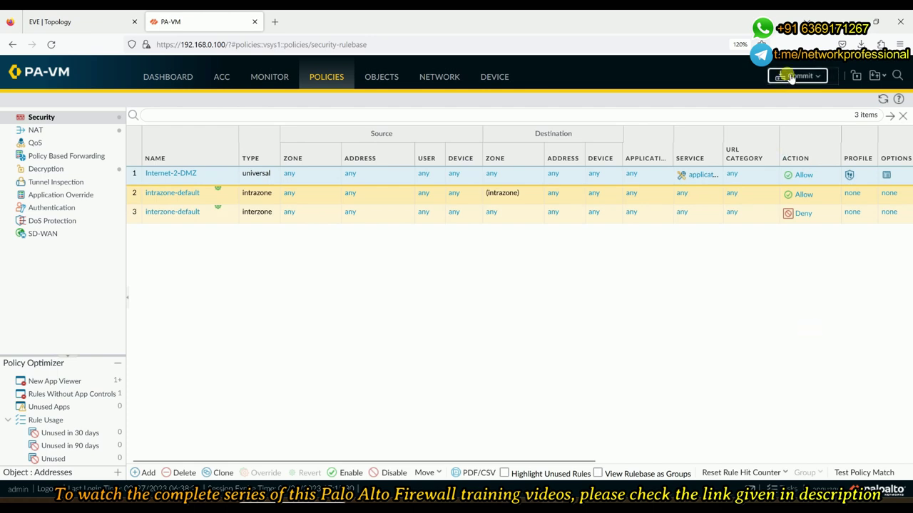
Commit all PA-VM configuration changes and switch to the EVE topology tab
left_click(791, 76)
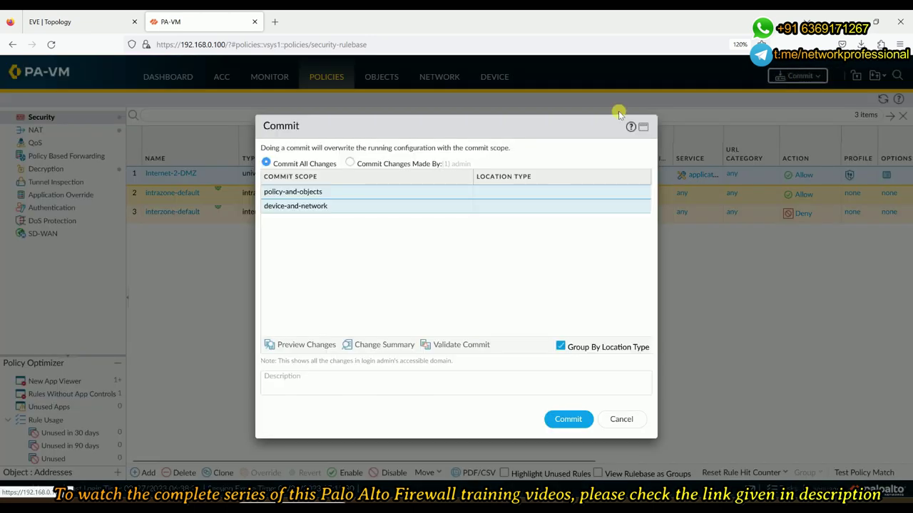
left_click(568, 419)
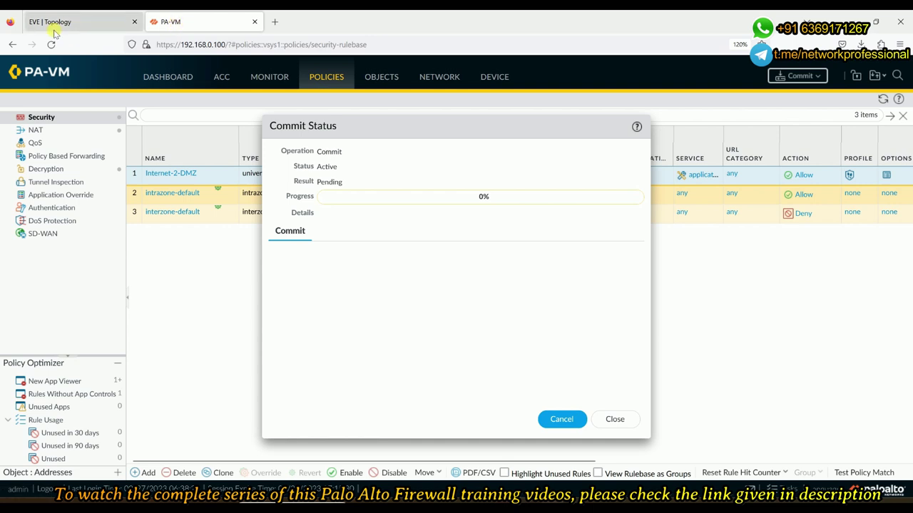
left_click(114, 27)
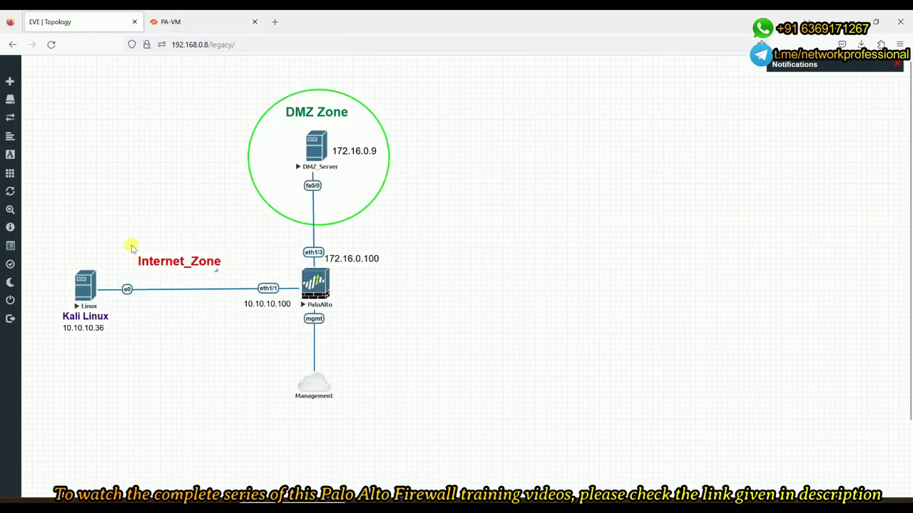
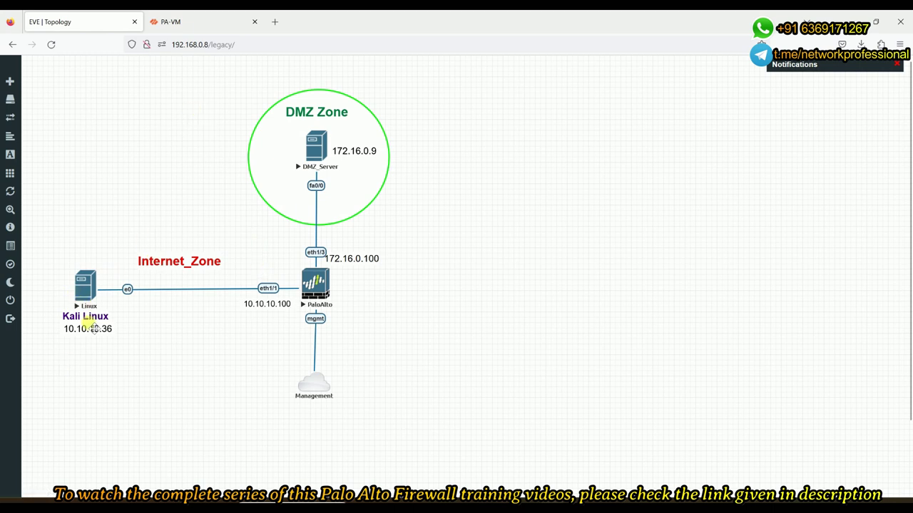
Open the Kali Linux node's console from EVE-NG, then return to the PA-VM tab showing the commit at 99%
left_click(84, 289)
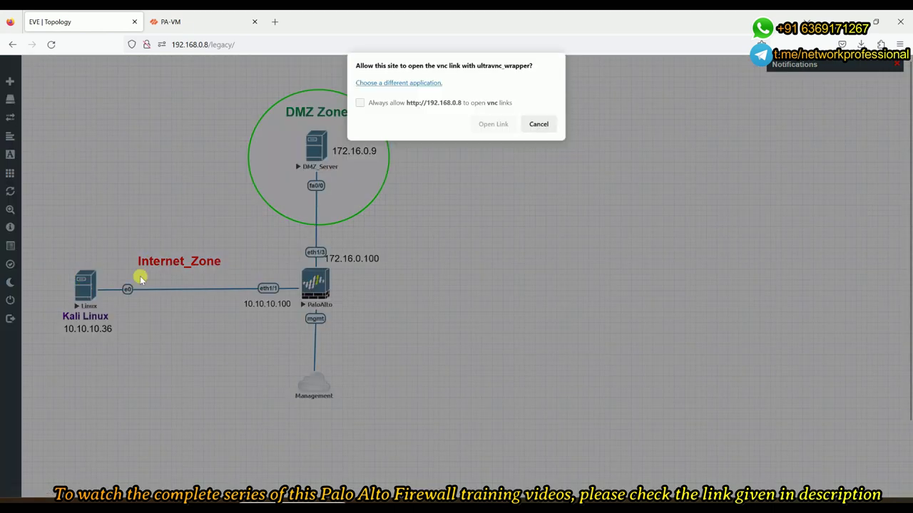
left_click(493, 124)
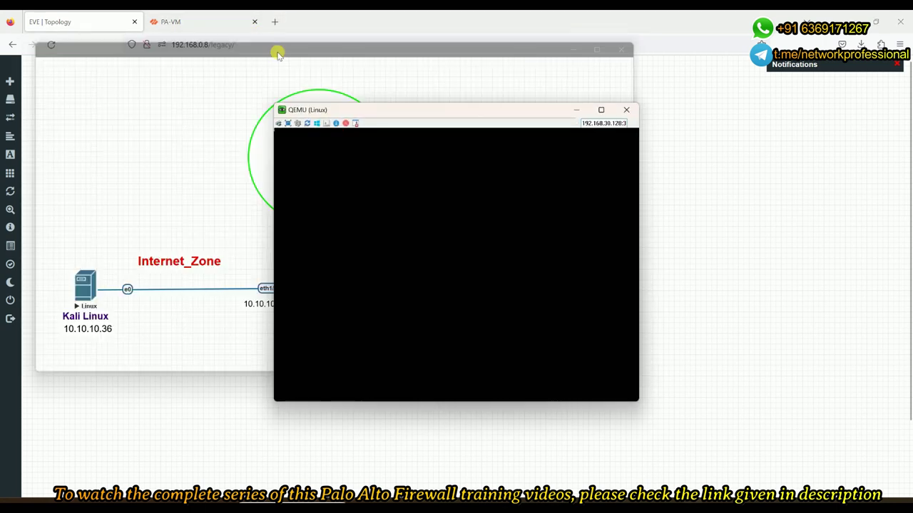
left_click_drag(442, 110, 637, 105)
left_click(235, 21)
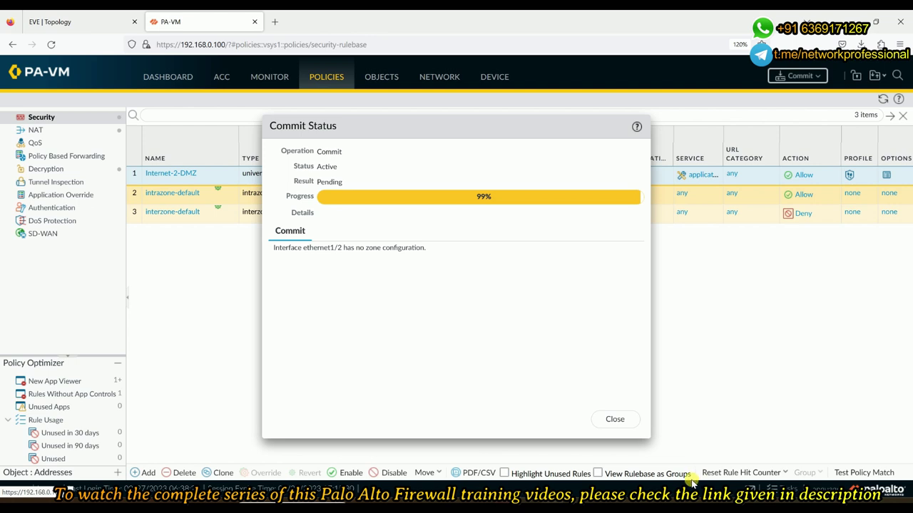
Log in at the Kali Linux login screen with the account credentials
mouse_move(692, 483)
left_click(732, 462)
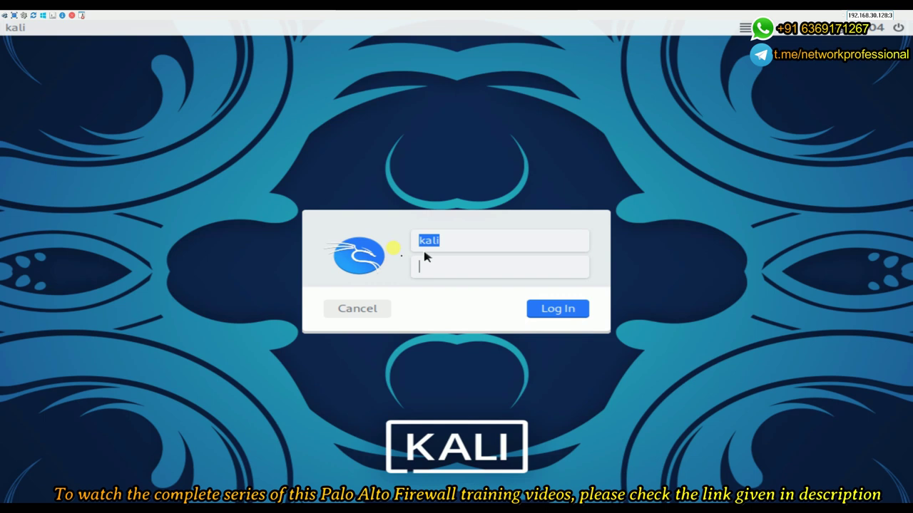
type("kaki")
key("Return")
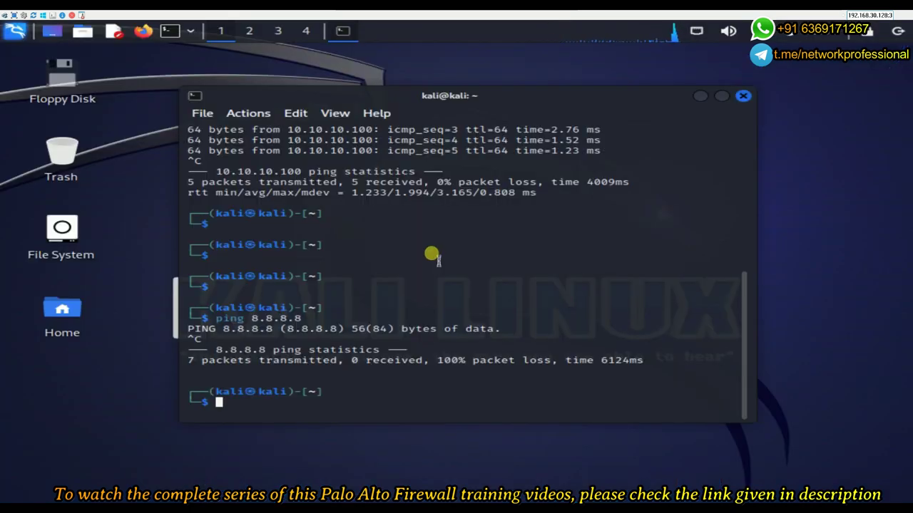
Recall the previous ping command at the Kali prompt, then clear it
key("Return")
key("Return")
key("Return")
key("Up")
key("ctrl+Left")
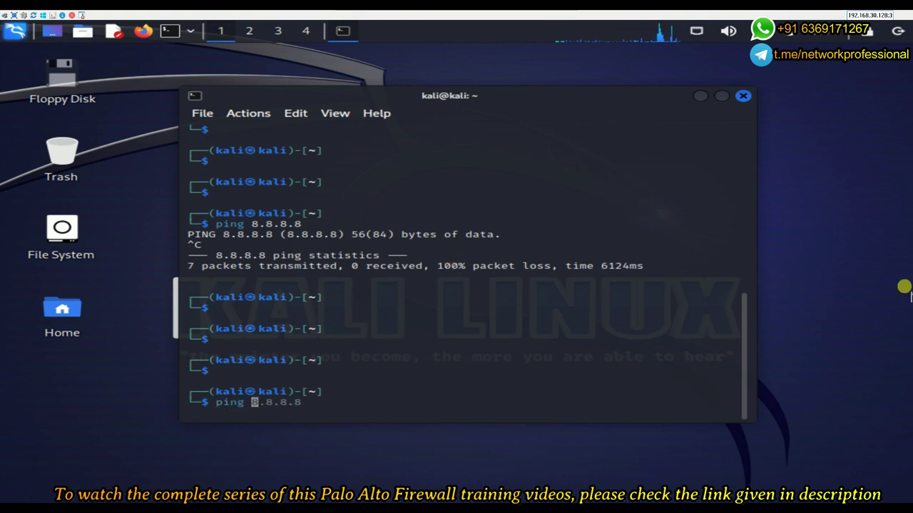
key("End")
key("Home")
key("Delete")
key("End")
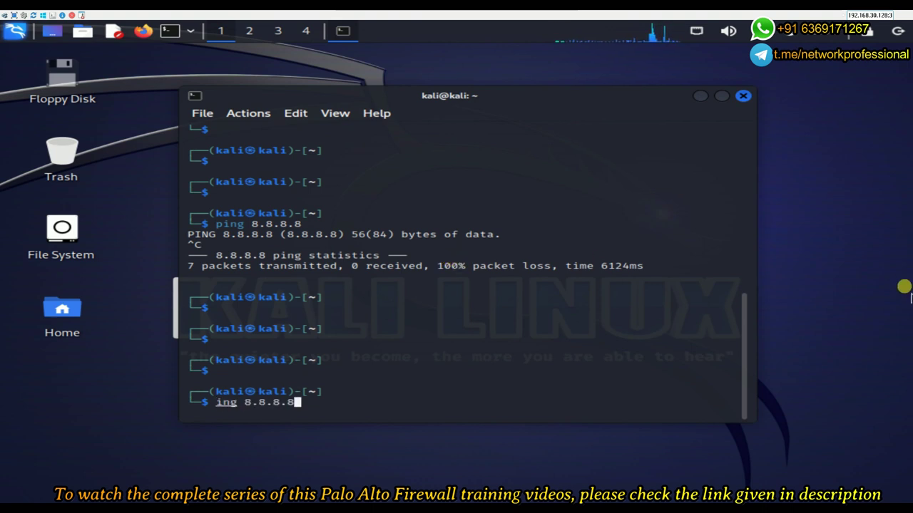
key("BackSpace")
key("BackSpace")
key("BackSpace")
key("BackSpace")
key("BackSpace")
key("BackSpace")
key("BackSpace")
key("BackSpace")
key("BackSpace")
key("BackSpace")
key("BackSpace")
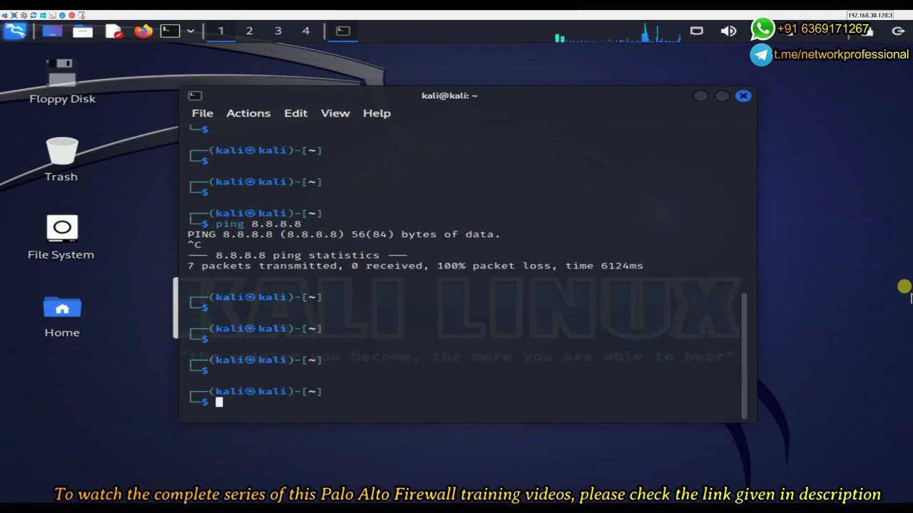
Edit the recalled ping to target 172.16.0.9 and run it, getting replies with ttl=254
key("Up")
key("Home")
key("Right")
key("Right")
key("Right")
key("Right")
key("Right")
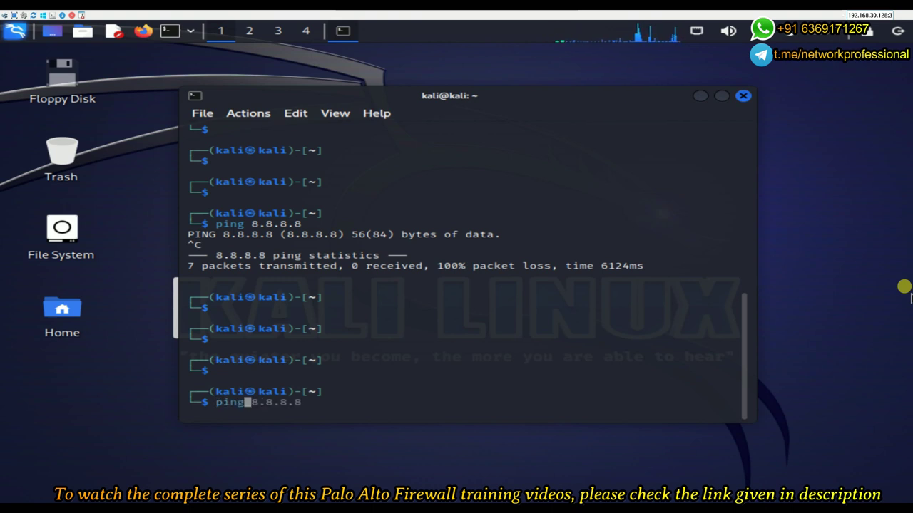
type("172")
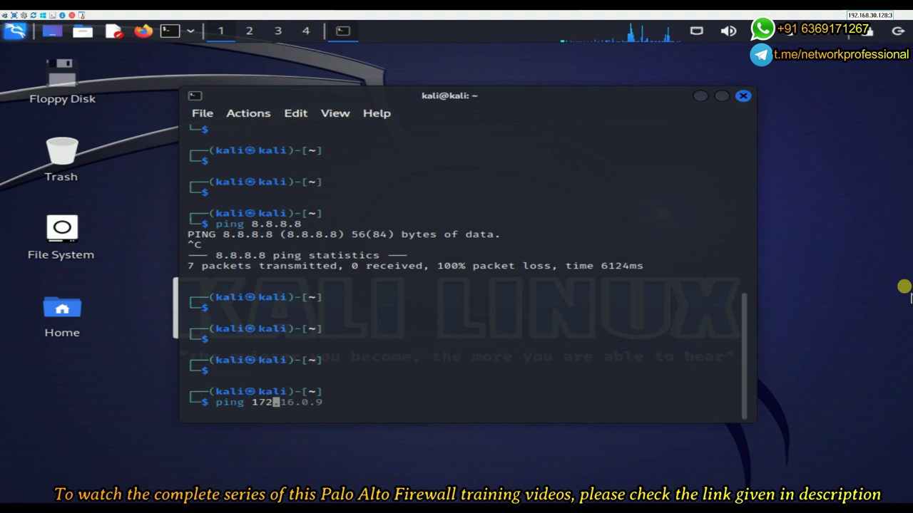
type(".")
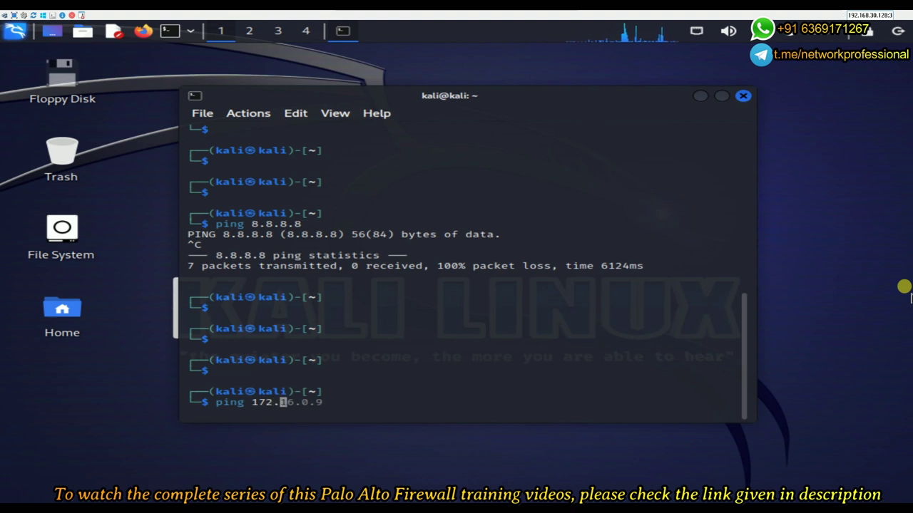
type("6")
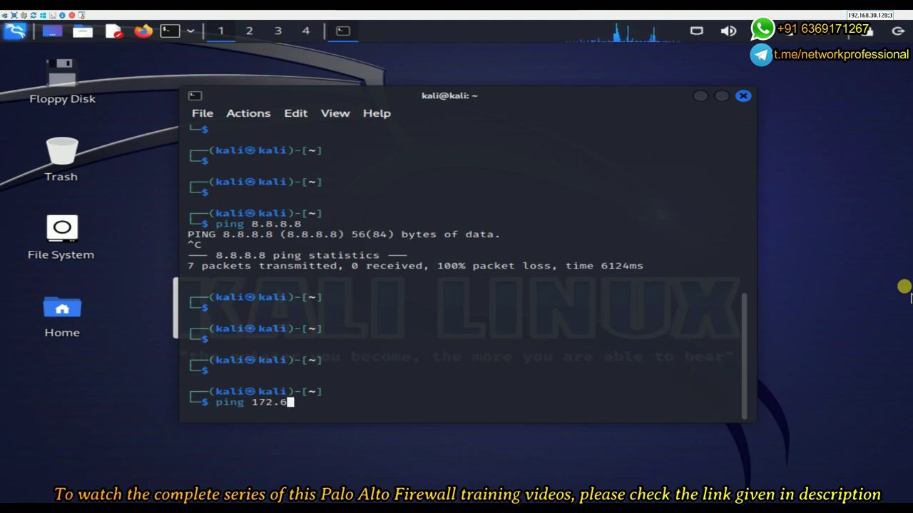
key("BackSpace")
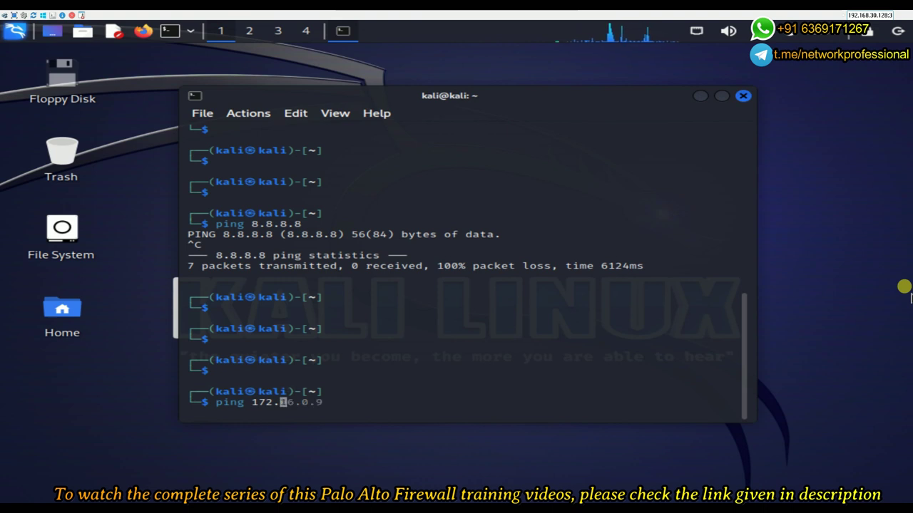
key("Right")
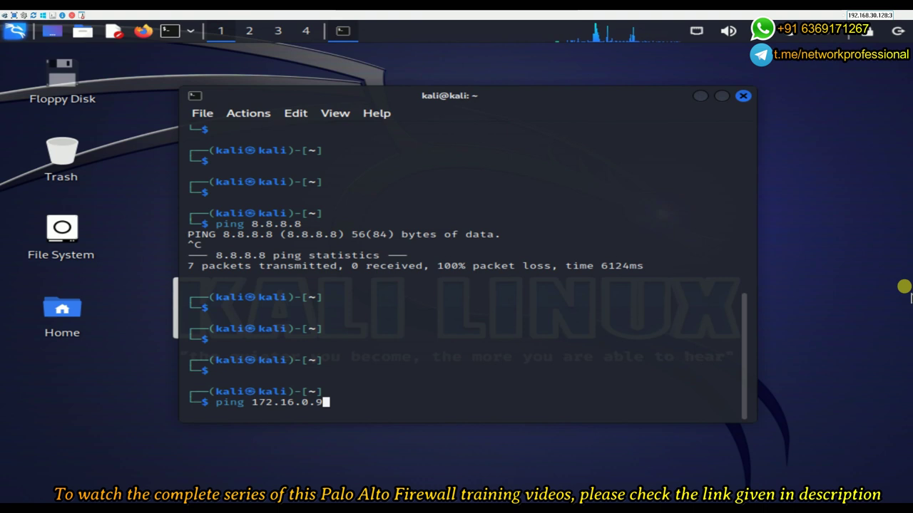
key("Return")
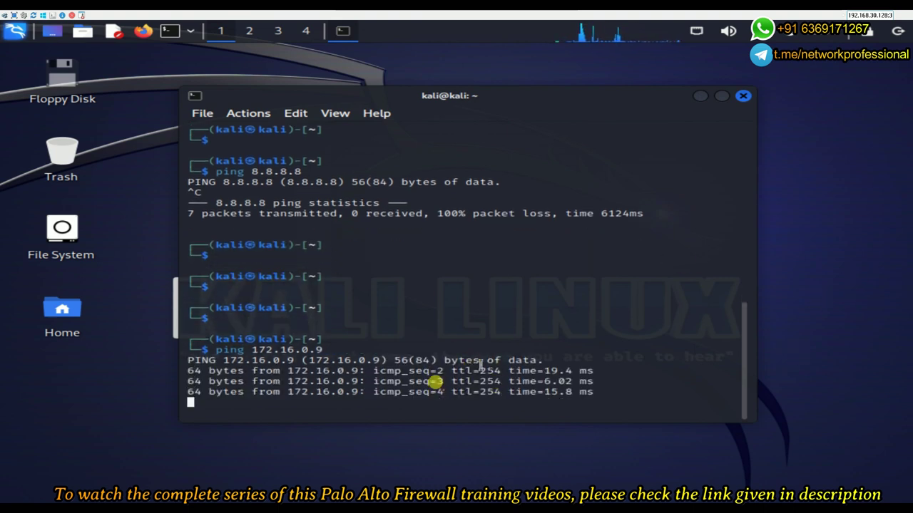
mouse_move(574, 13)
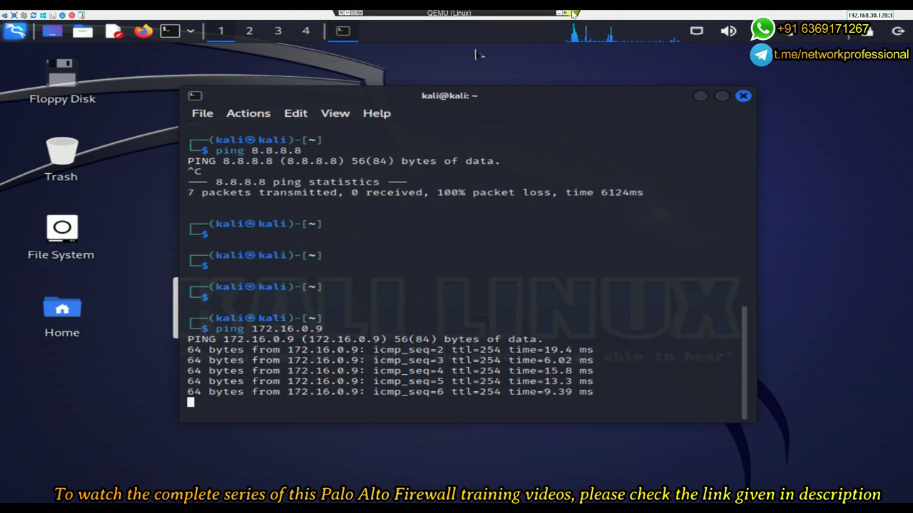
Confirm the PA-VM commit completed successfully, then hide the Kali console to reveal the EVE topology
left_click(560, 14)
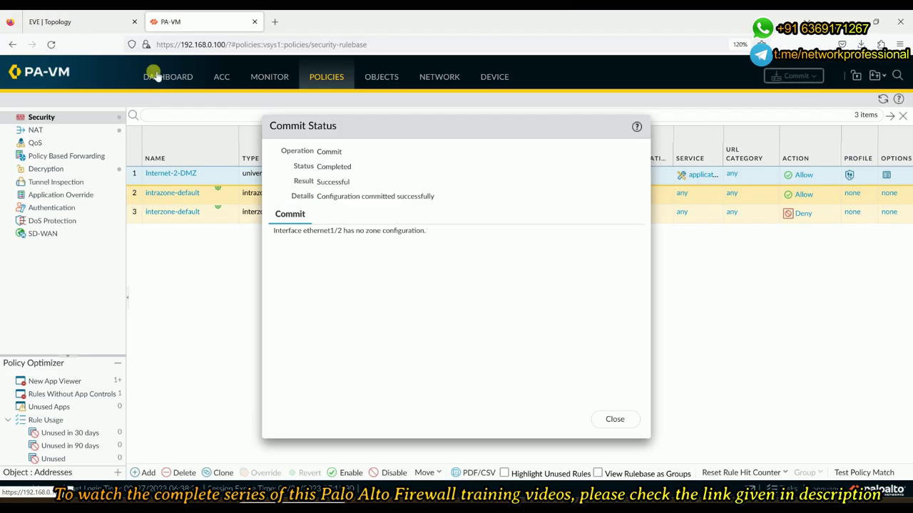
left_click(79, 21)
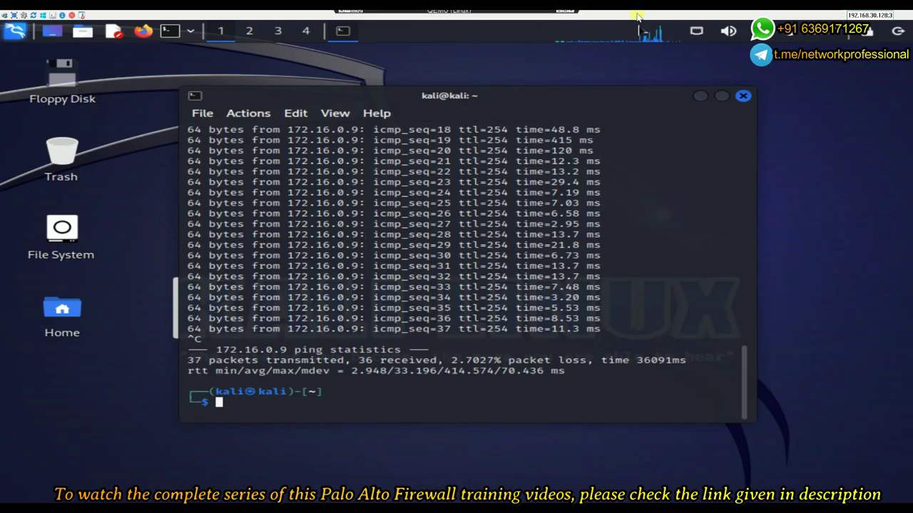
left_click(558, 14)
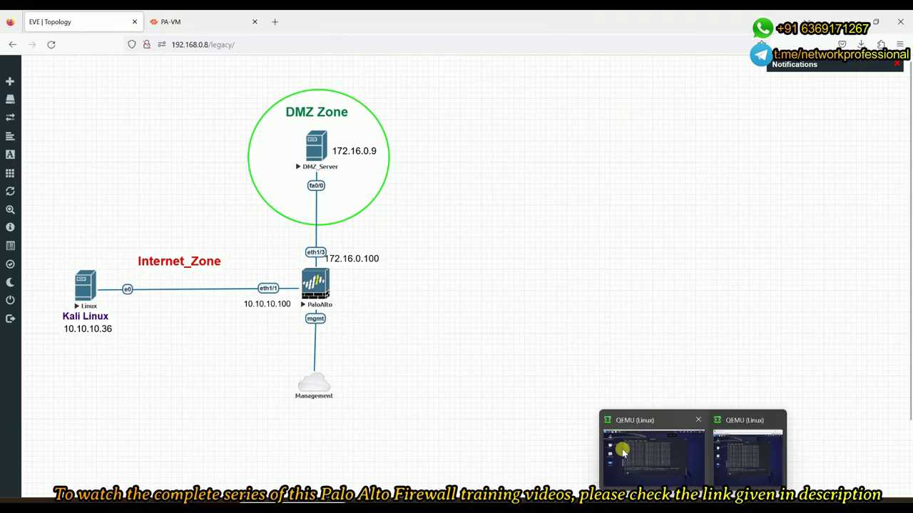
Ping Kali at 10.10.10.36 from the DMZ_Server console (5/5 replies), then minimize that console
mouse_move(622, 502)
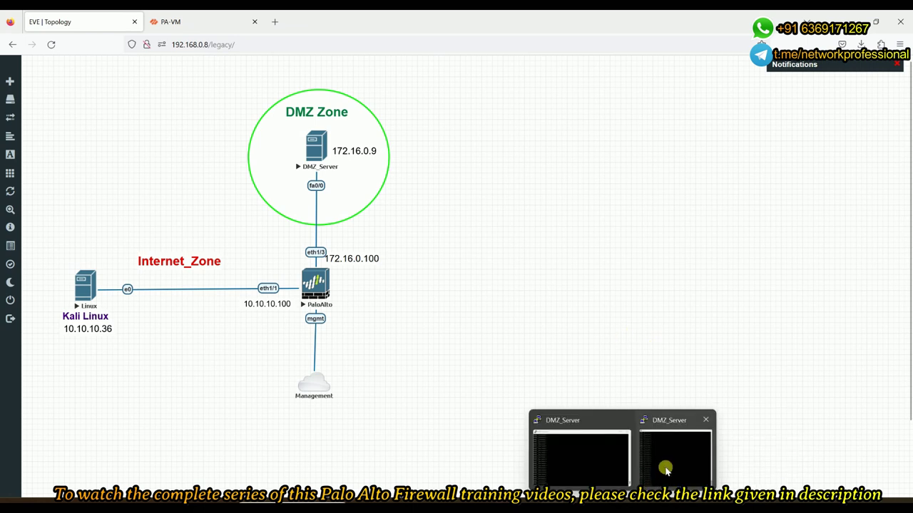
left_click(665, 469)
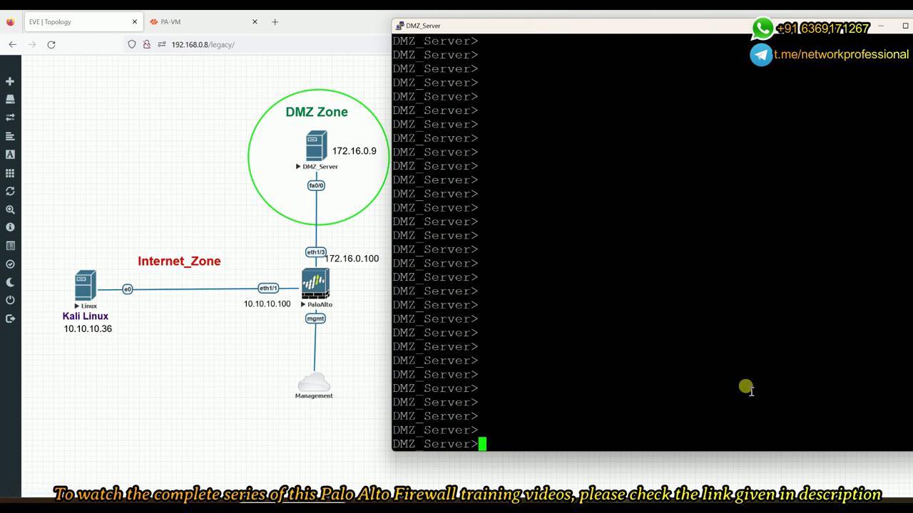
type("ping ")
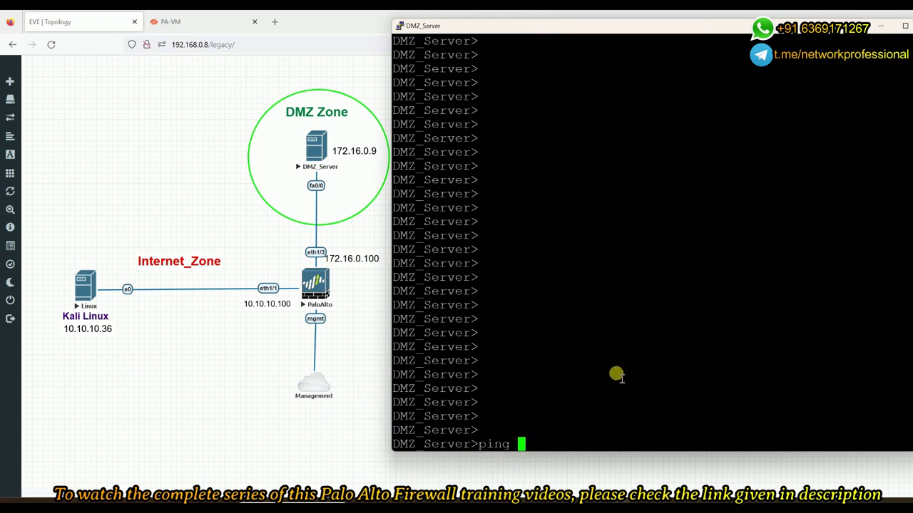
type("10.10.10.36")
key("Return")
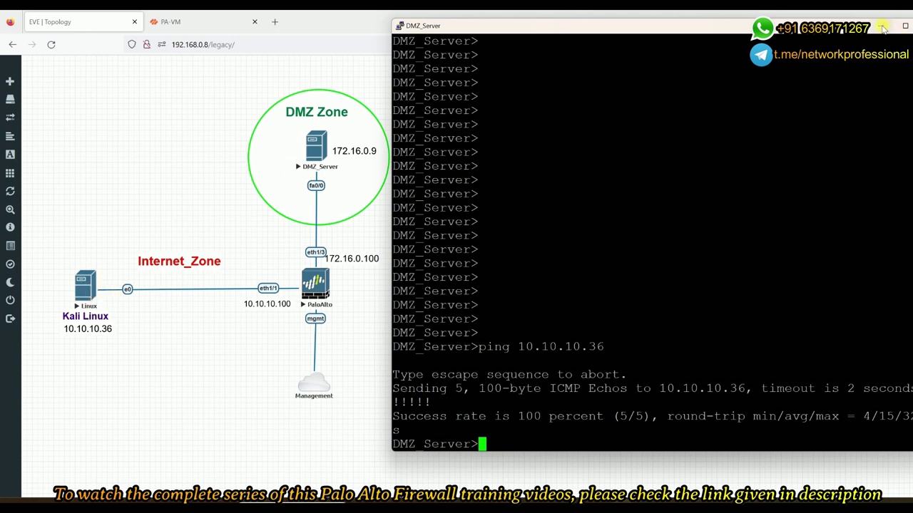
left_click(883, 27)
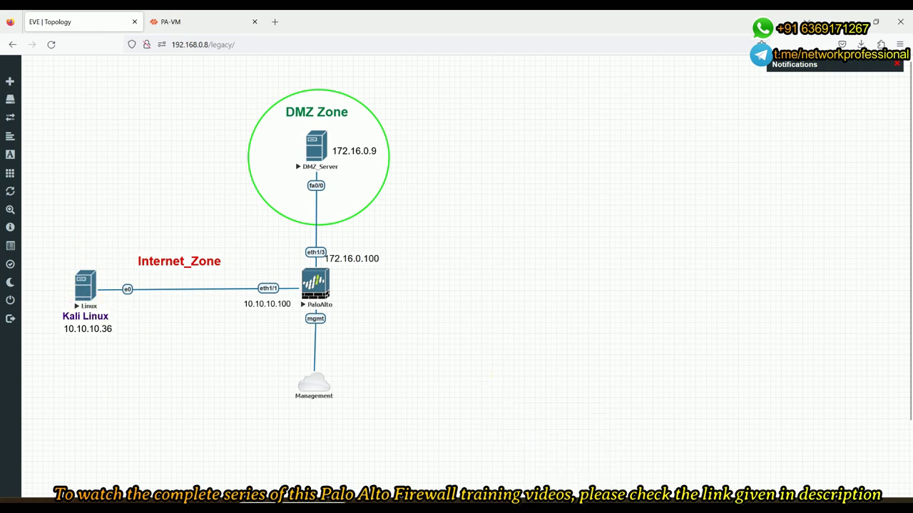
Search the Kali applications menu for 'scan' and launch nmap to display its help and example scans
mouse_move(693, 508)
left_click(668, 426)
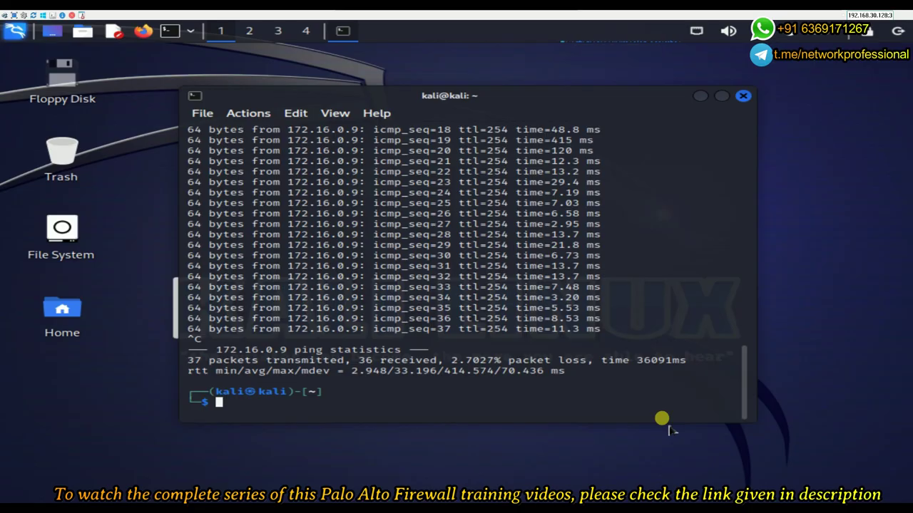
left_click(18, 31)
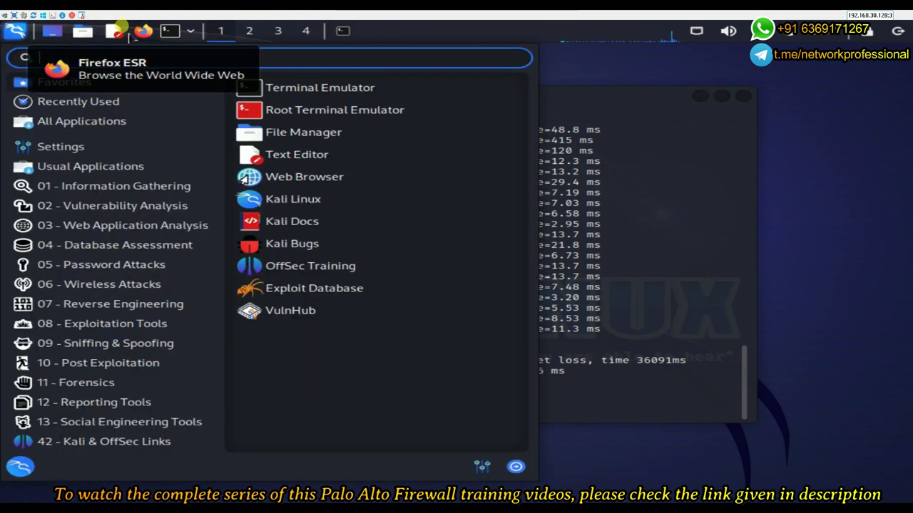
type("scan")
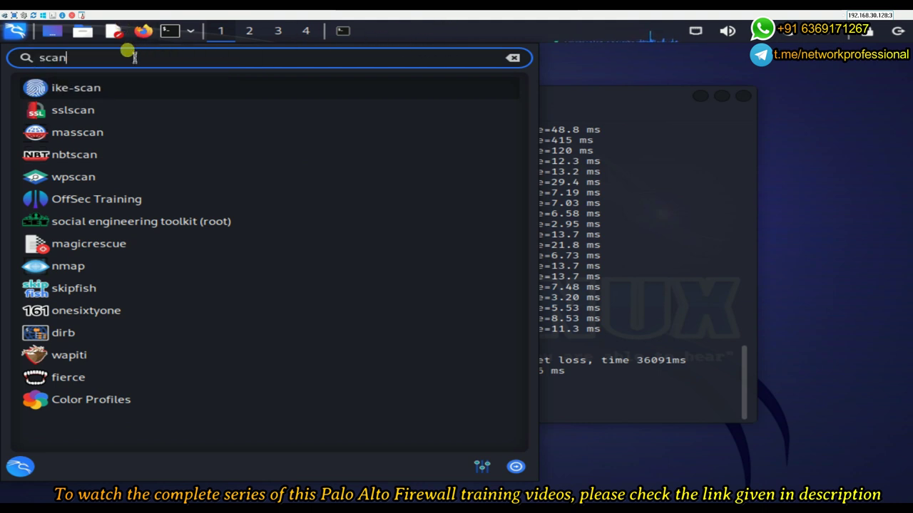
left_click(56, 274)
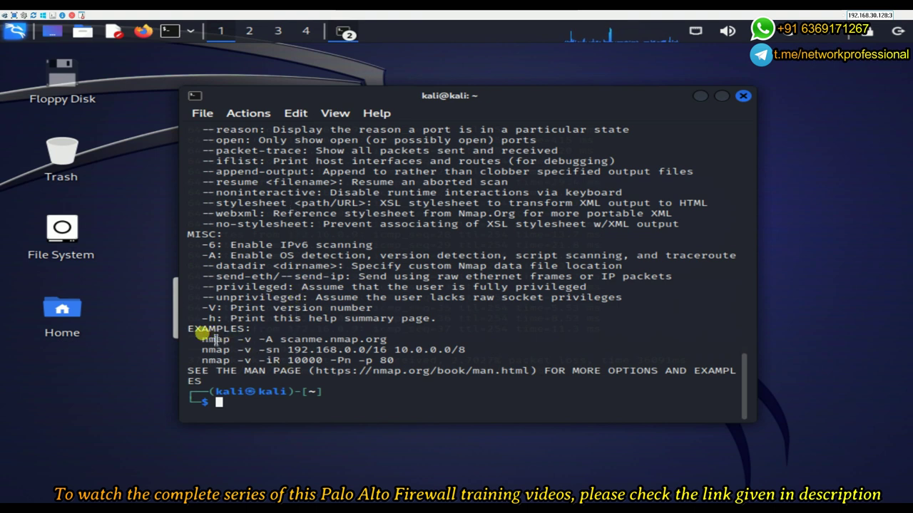
left_click_drag(203, 339, 357, 339)
Change the recalled nmap command to '-v -A' against 172.16.0.9, run it, and leave the Kali console
left_click(452, 344)
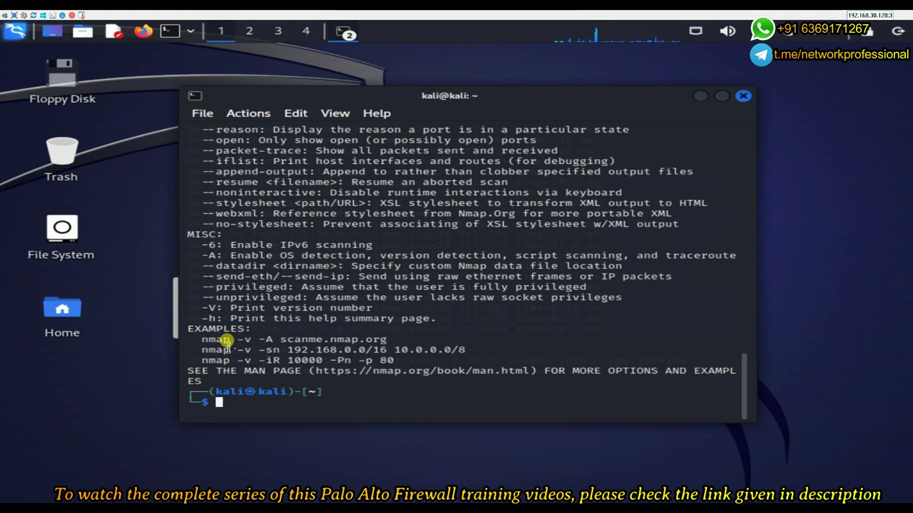
key("Return")
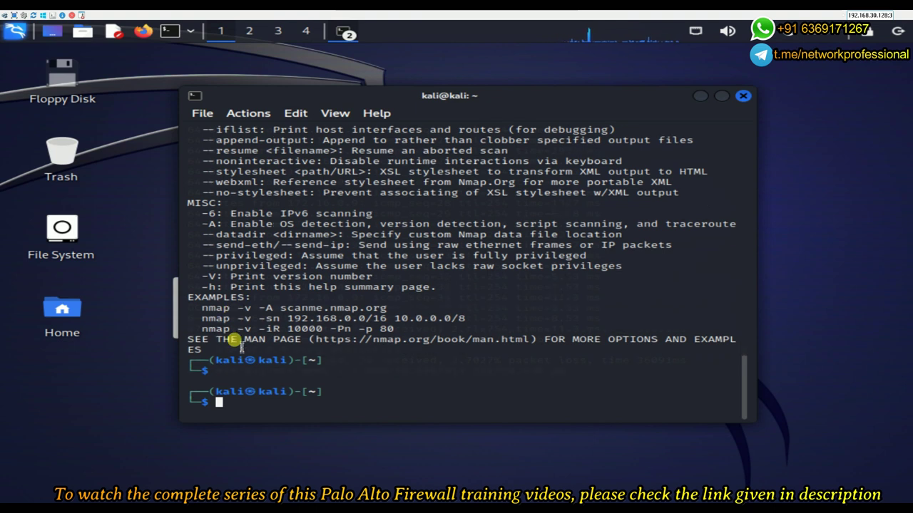
type("n")
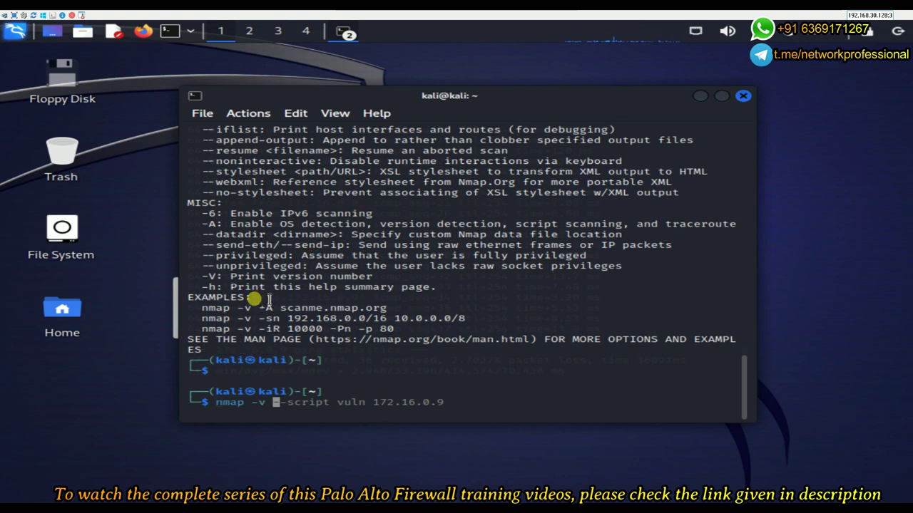
key("Delete")
key("Delete")
key("Delete")
key("Delete")
key("Delete")
key("Delete")
key("Delete")
key("Delete")
key("Delete")
key("Delete")
key("Delete")
key("Delete")
type("A")
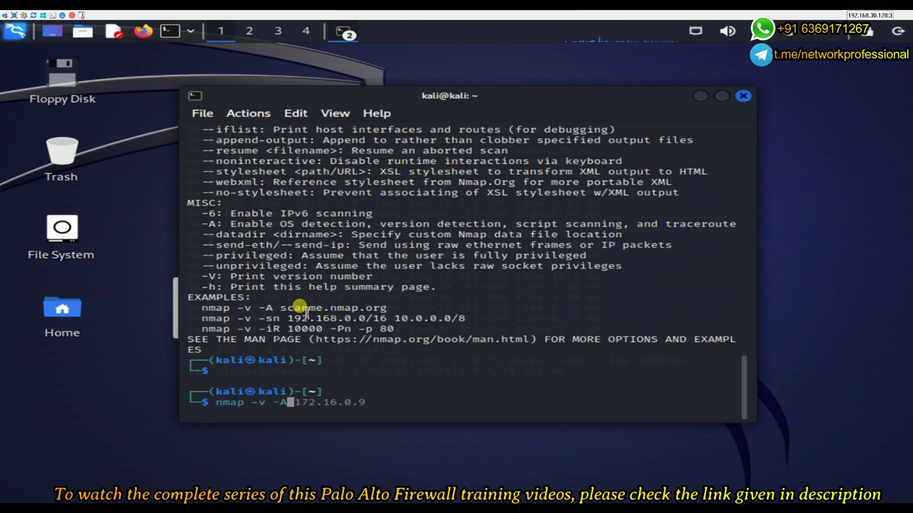
key("End")
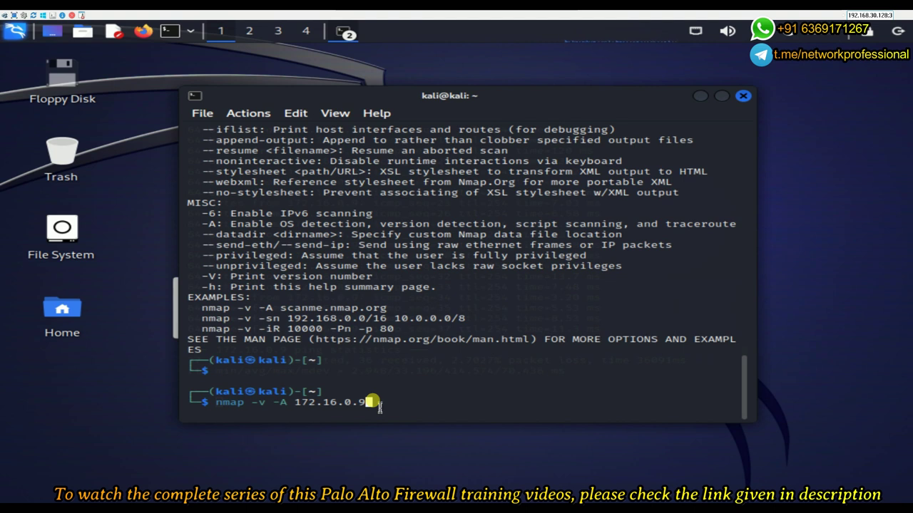
key("Return")
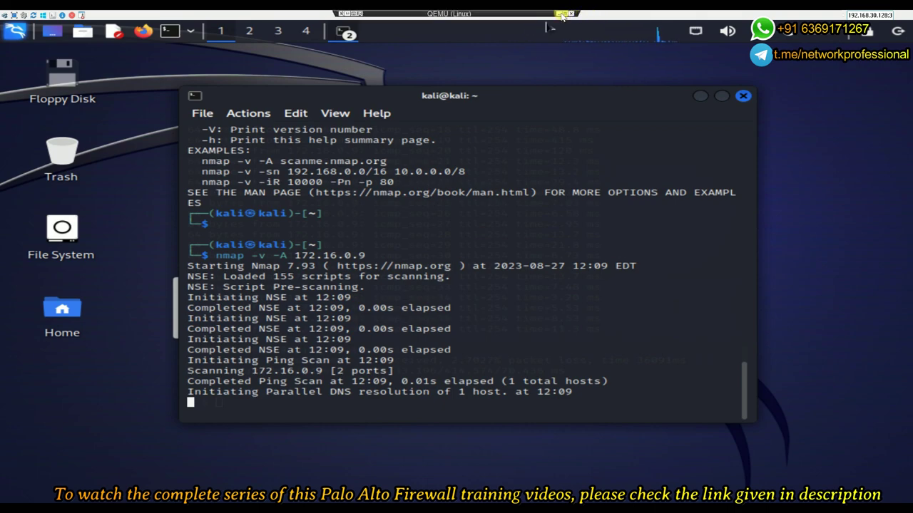
left_click(560, 14)
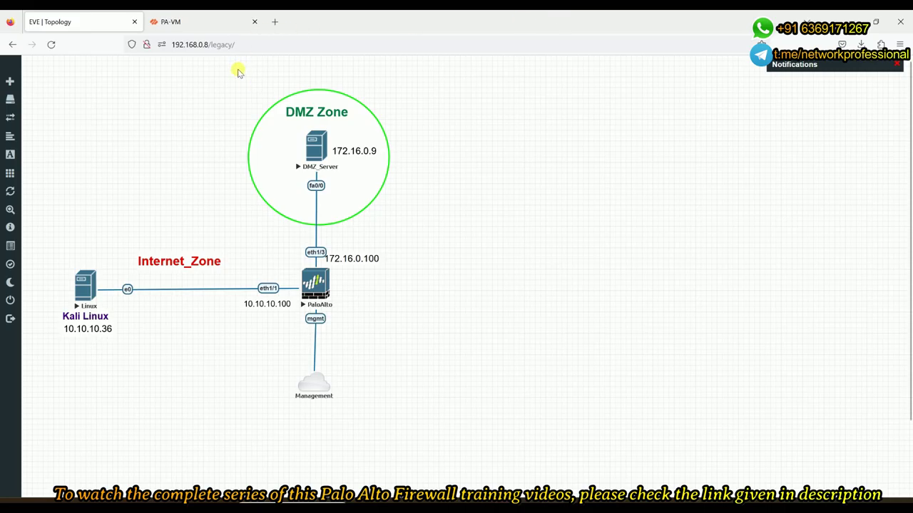
Close the PA-VM Commit Status dialog and open Monitor > Logs > Threat showing Nmap detections to 172.16.0.9
left_click(199, 24)
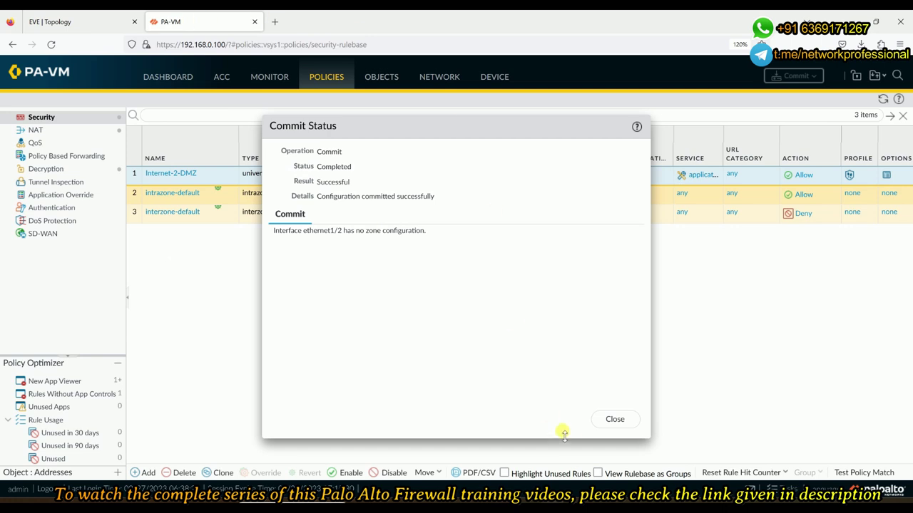
left_click(615, 419)
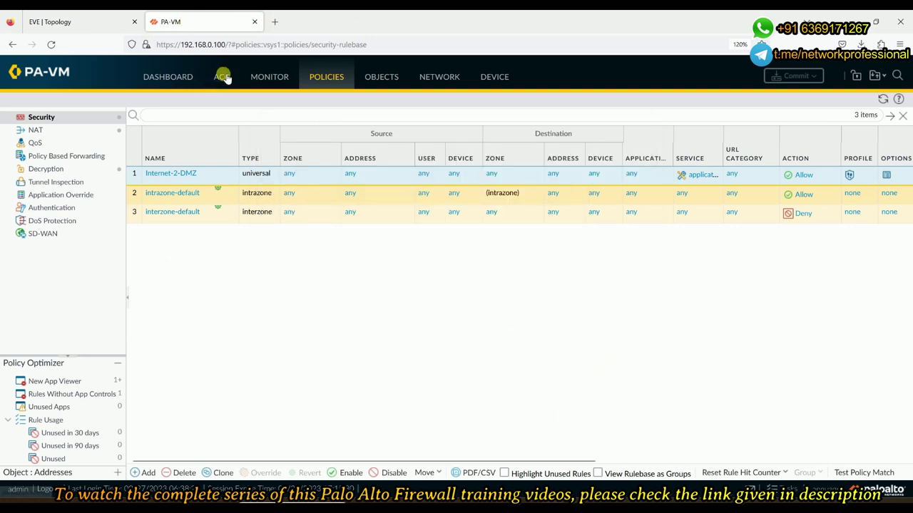
left_click(269, 77)
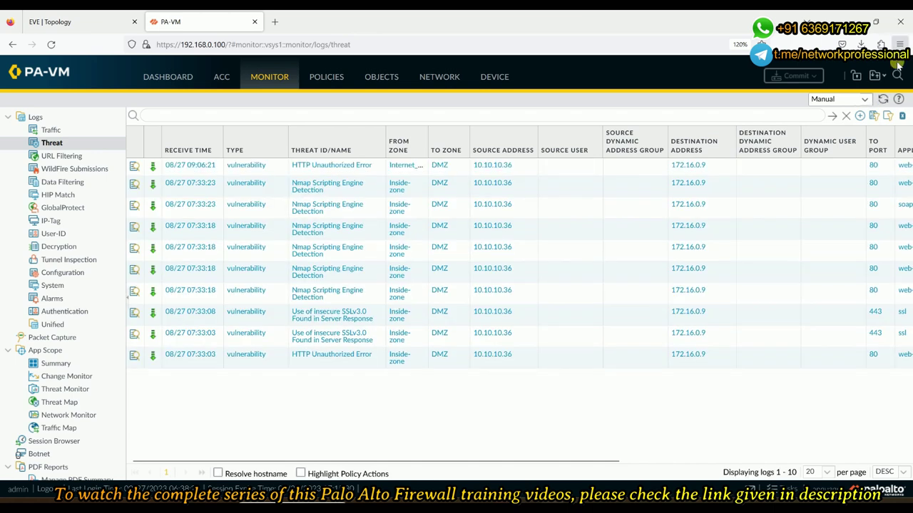
Refresh the threat log twice to reveal new Nmap detections and inspect their Action column
left_click(884, 100)
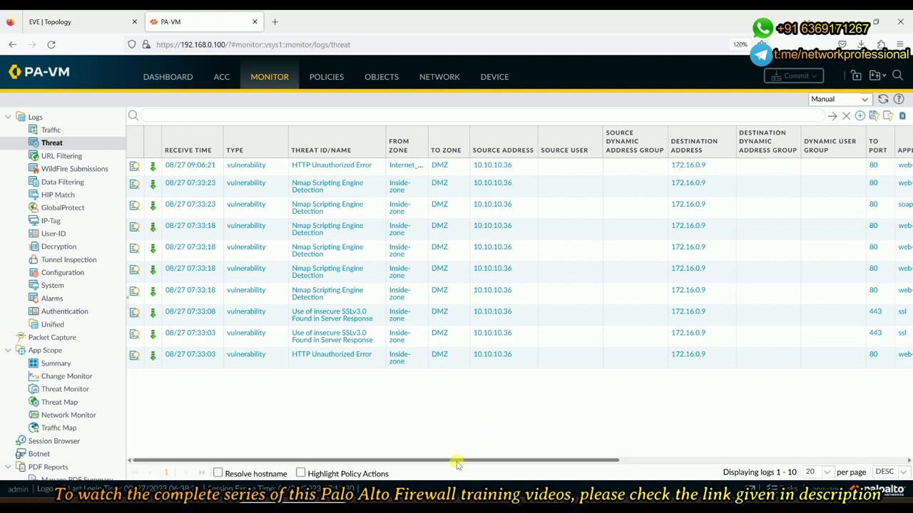
mouse_move(467, 460)
left_mouse_down()
mouse_move(790, 460)
mouse_move(461, 458)
left_mouse_up()
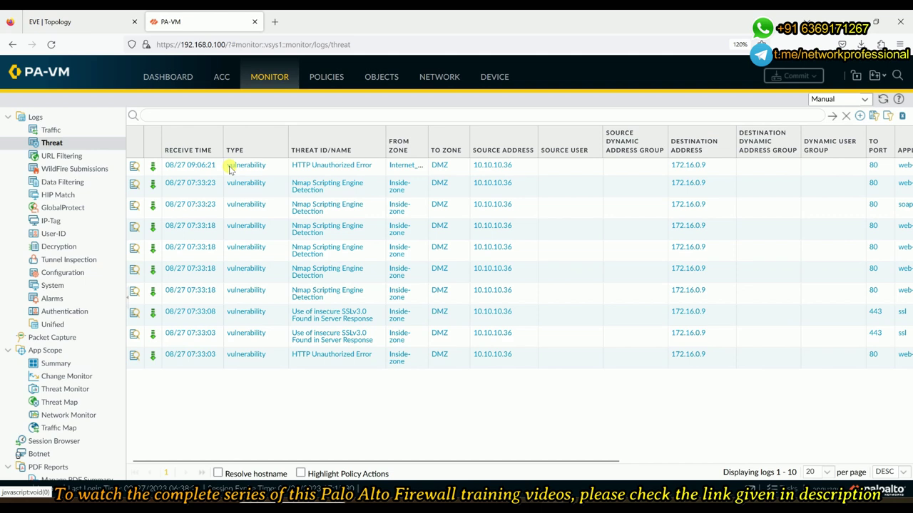
left_click(882, 100)
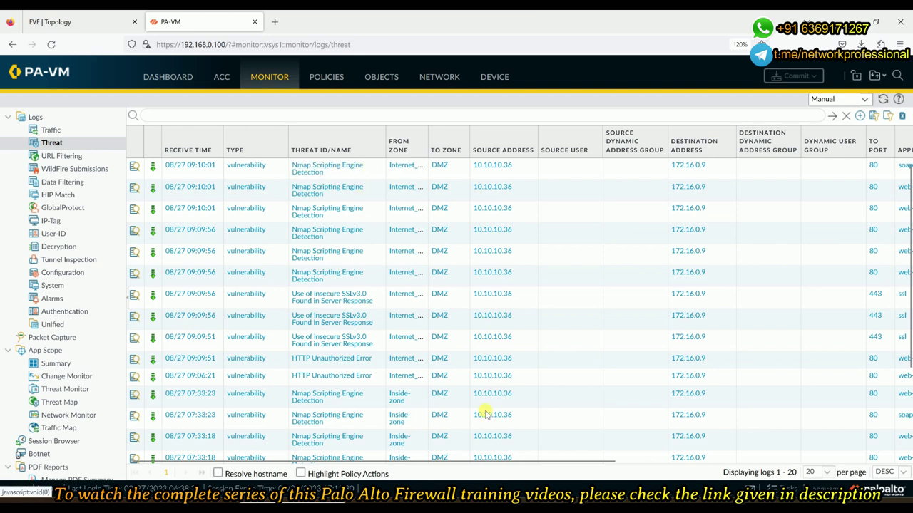
left_click_drag(426, 462, 641, 485)
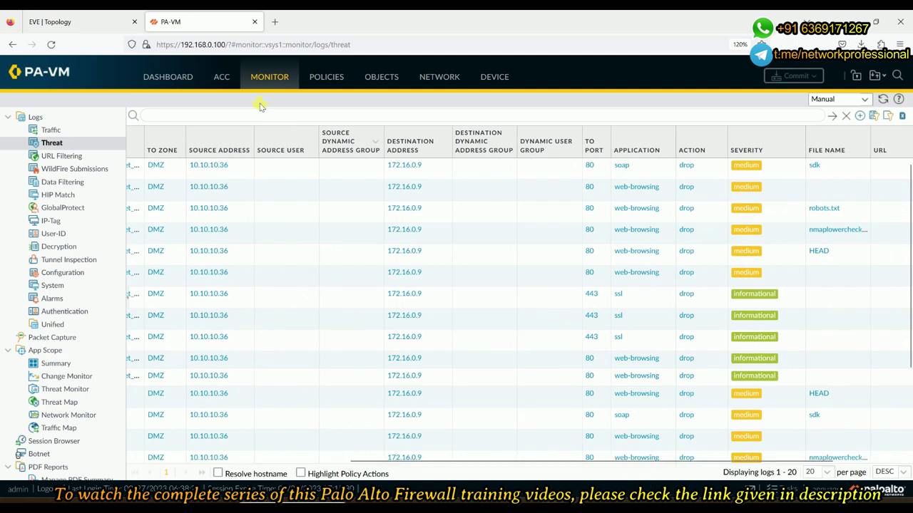
Check the EVE topology, then open Objects > Security Profiles > Vulnerability Protection in PA-VM
left_click(97, 23)
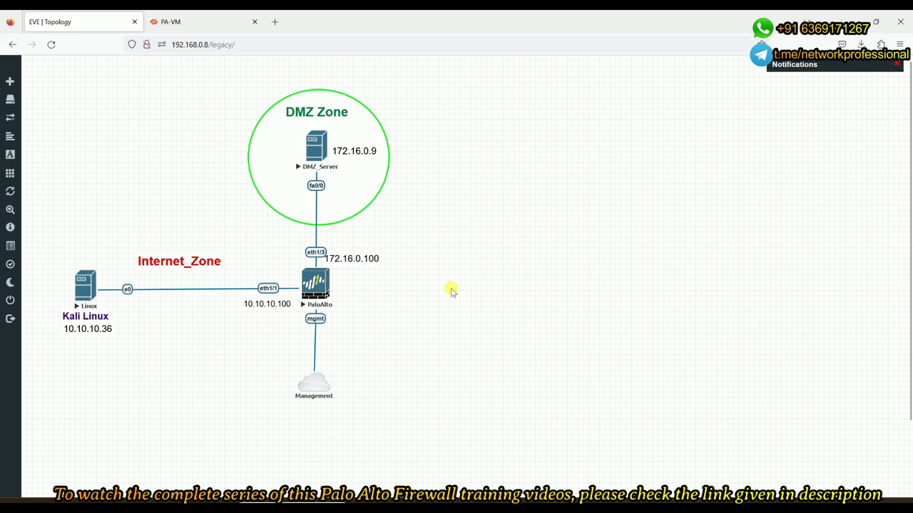
left_click(221, 22)
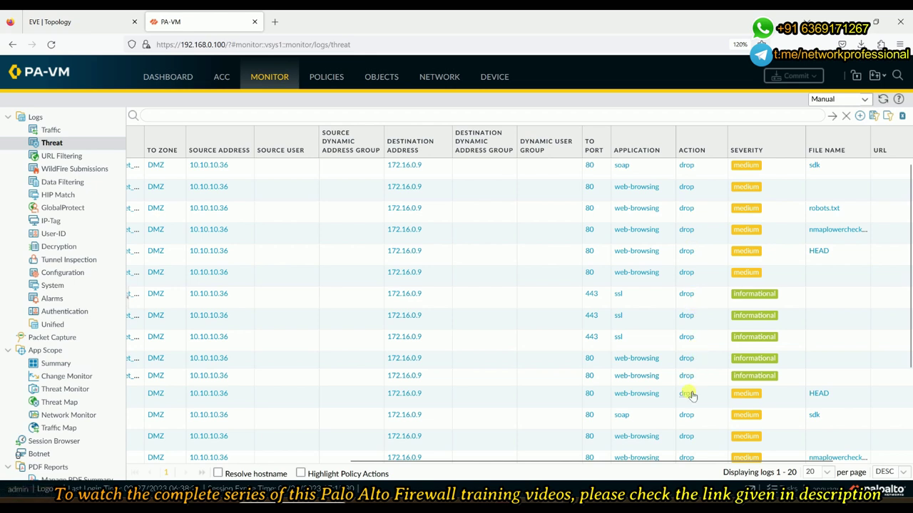
scroll(689, 280, "down", 3)
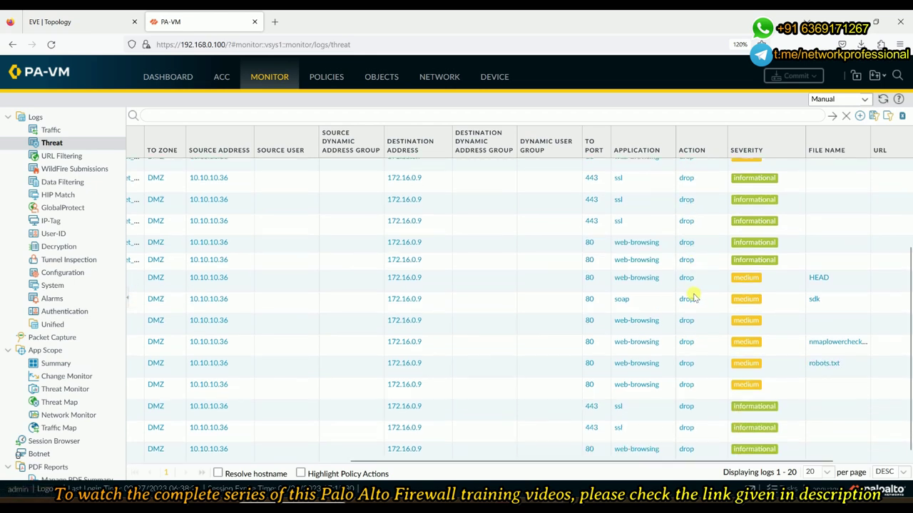
scroll(689, 297, "up", 3)
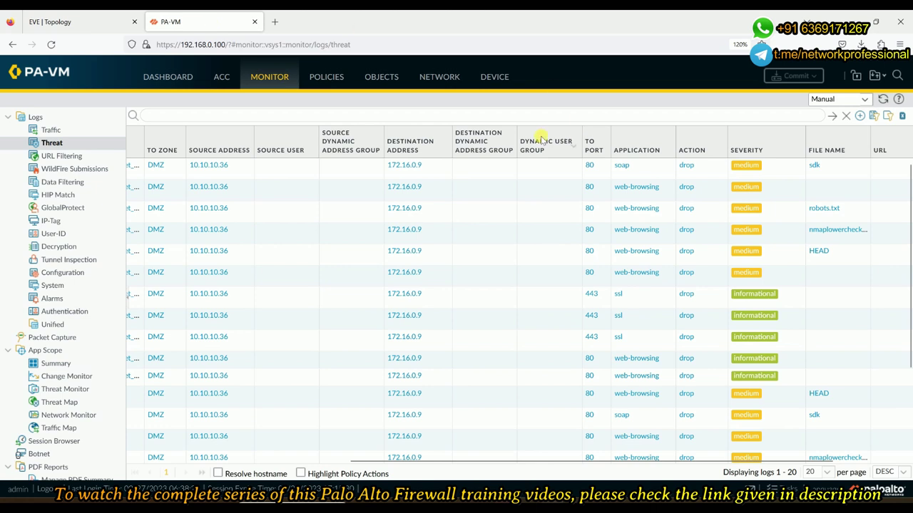
left_click(382, 77)
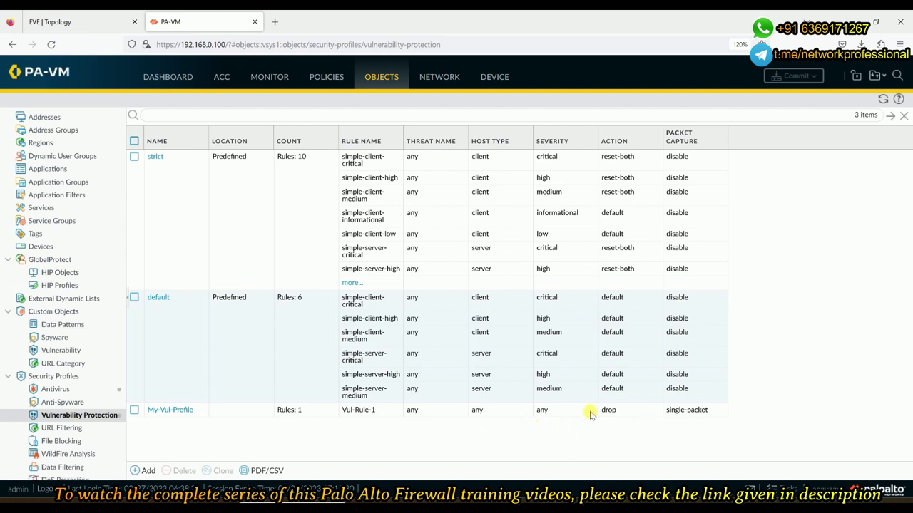
Select My-Vul-Profile, go back to the threat log, and verify the Kali scan found open ports on 172.16.0.9
left_click(619, 412)
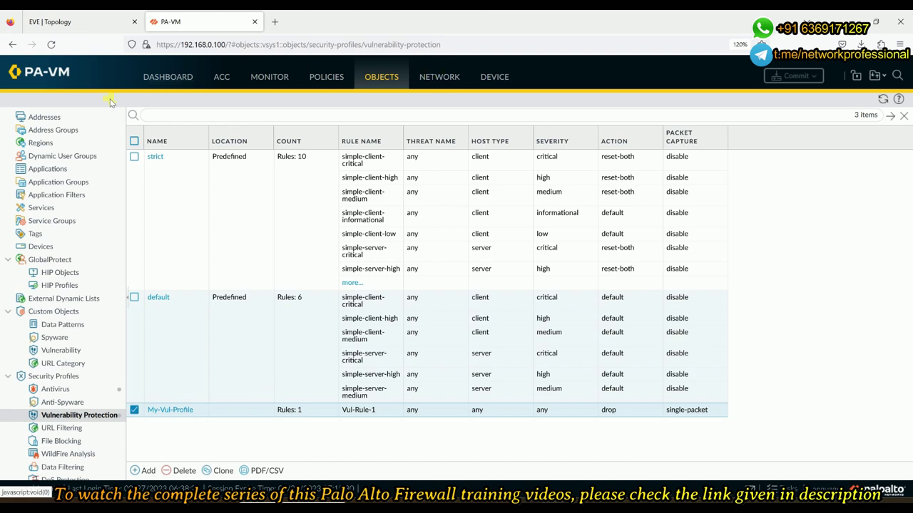
left_click(266, 77)
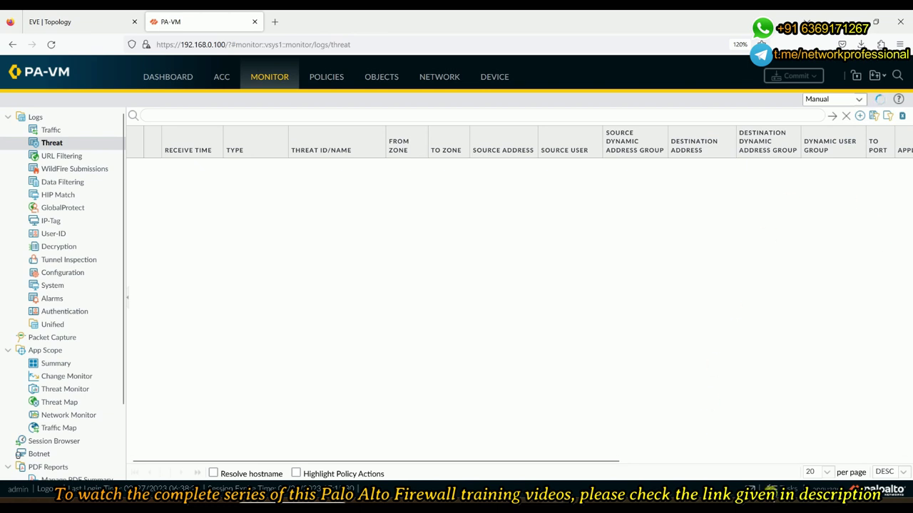
mouse_move(645, 496)
left_click(625, 435)
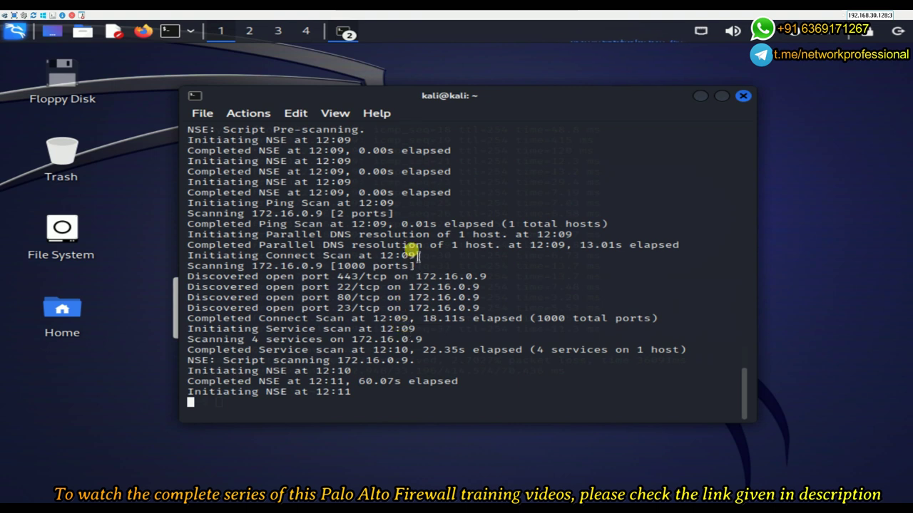
mouse_move(482, 13)
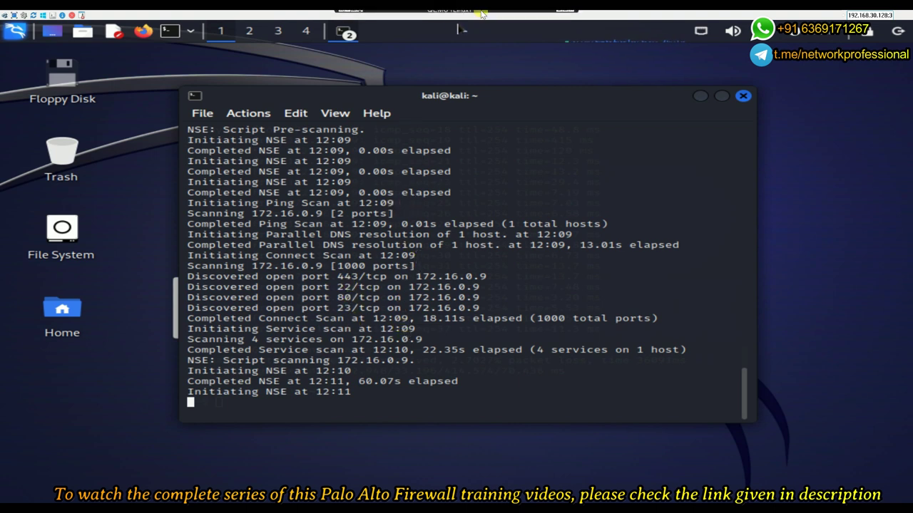
left_click(558, 16)
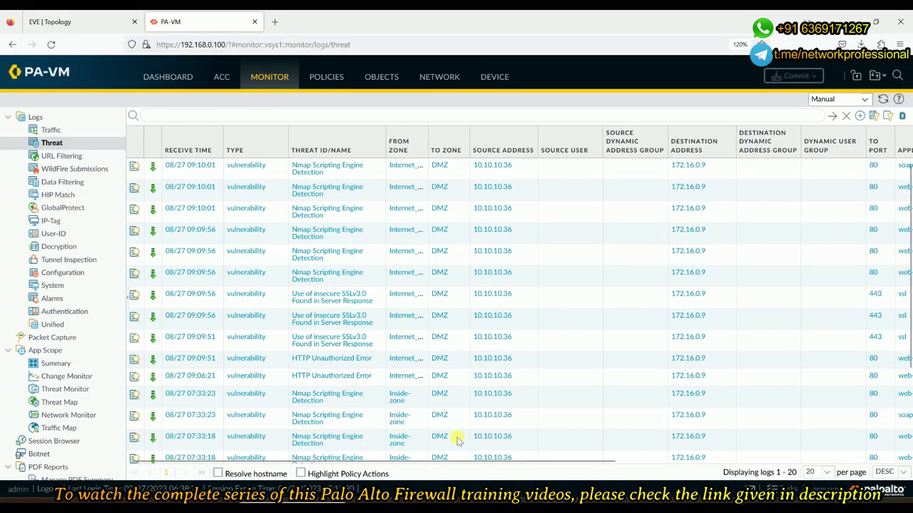
Scroll the threat log columns right and back, then open the ACC Threat Activity view
left_click_drag(440, 464, 585, 466)
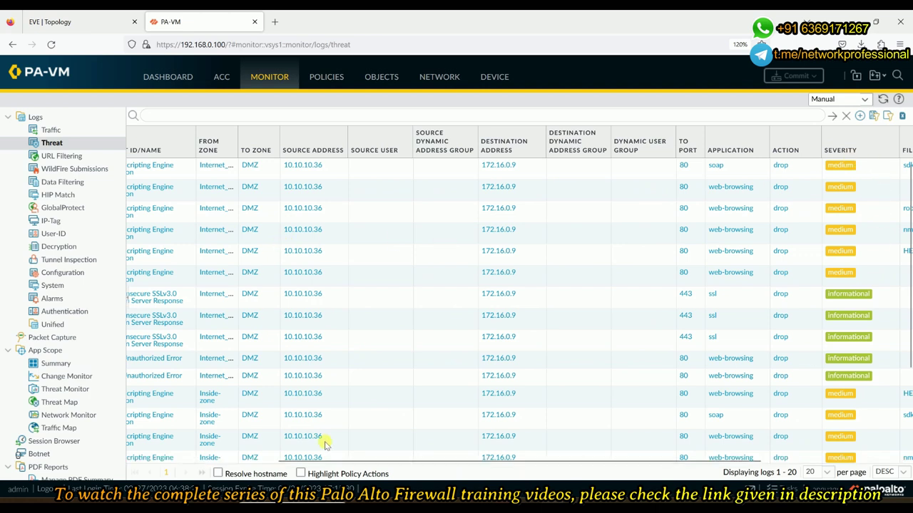
left_click_drag(452, 465, 285, 444)
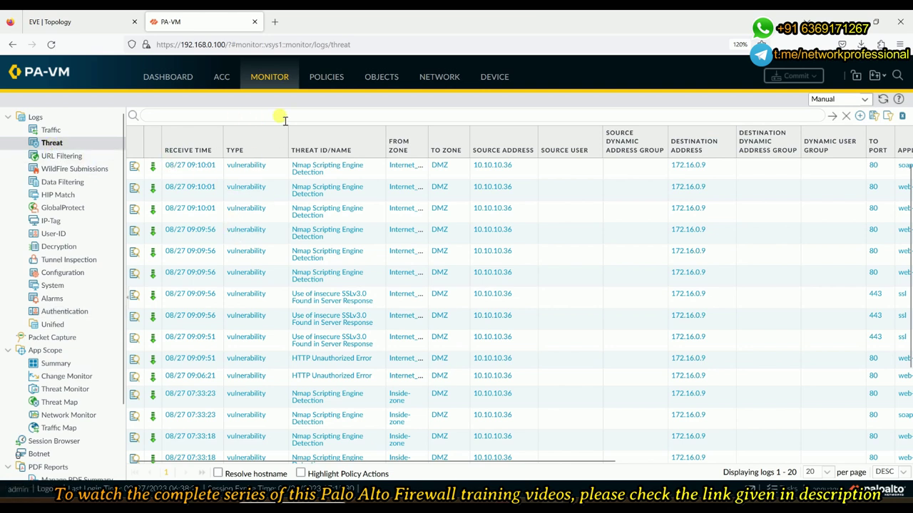
left_click(221, 77)
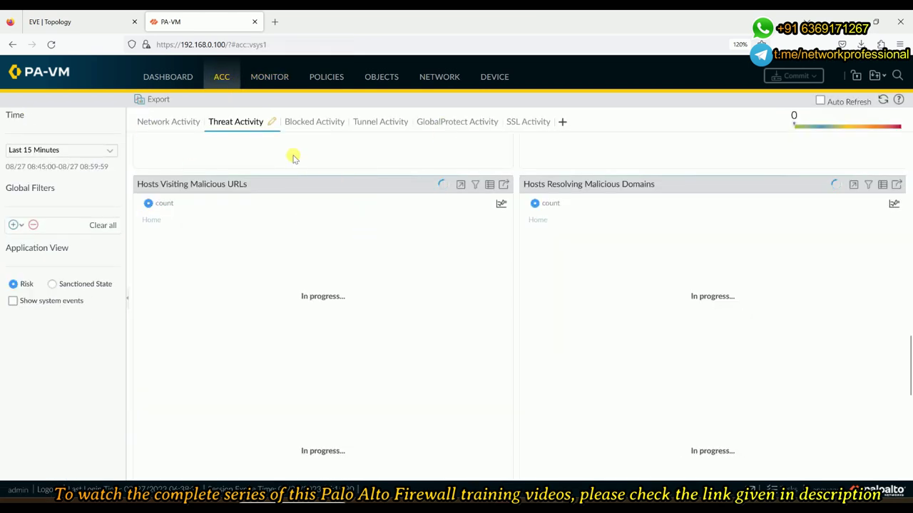
Limit the ACC threat activity to the Last Hour, refresh it, then open the Threat logs
left_click(175, 124)
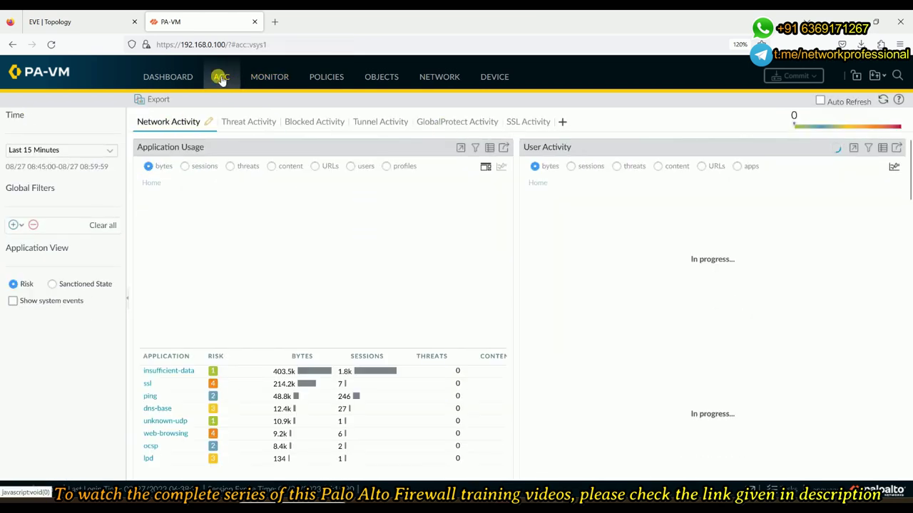
left_click(245, 123)
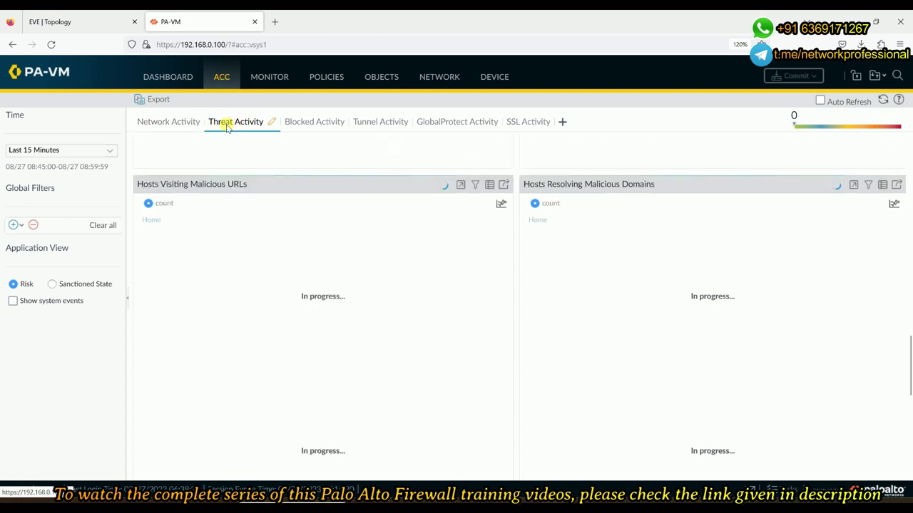
left_click(90, 152)
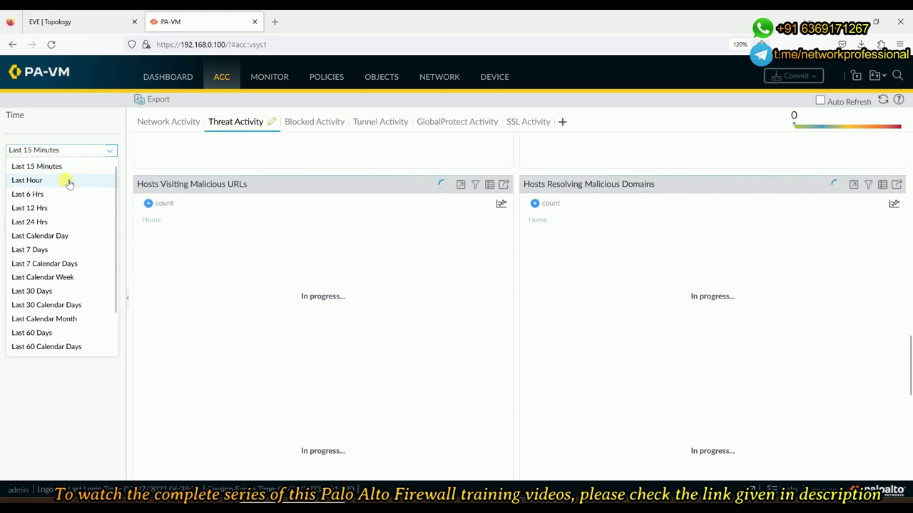
left_click(68, 183)
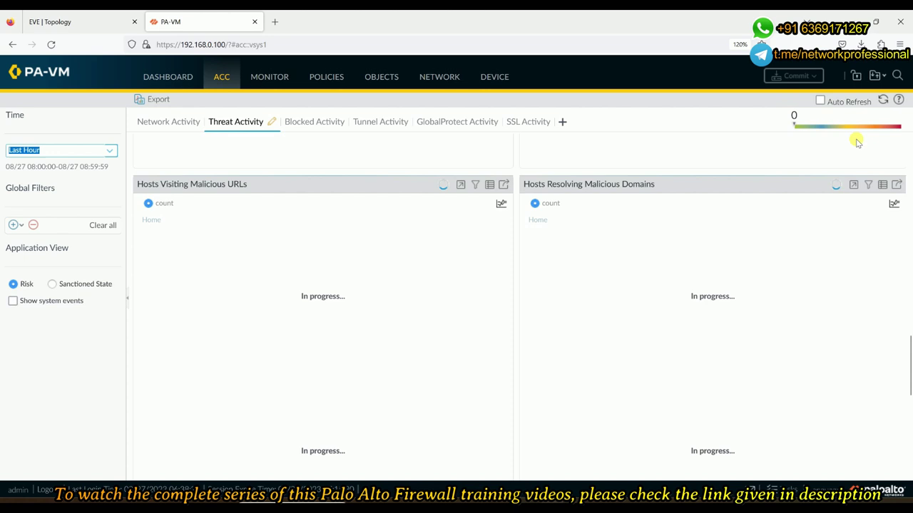
left_click(882, 102)
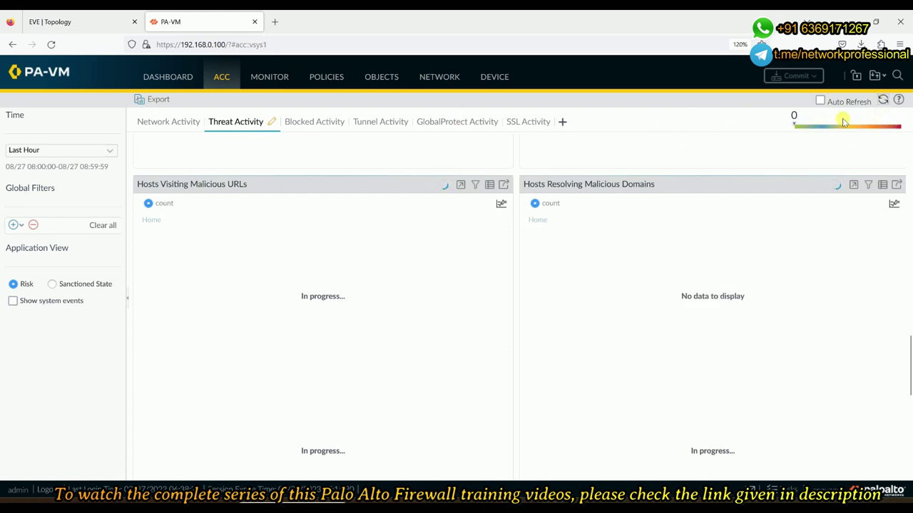
left_click(283, 78)
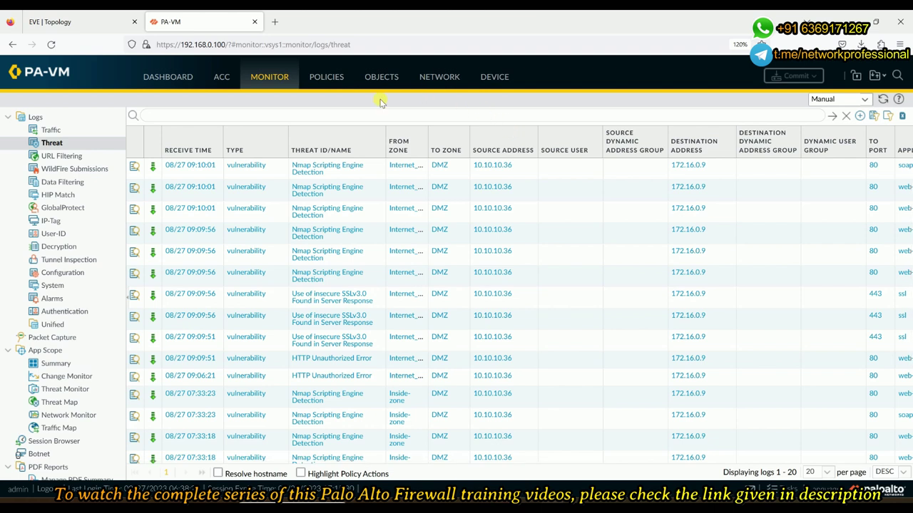
Check which vulnerability profile the Internet-2-DMZ security rule uses
left_click(381, 77)
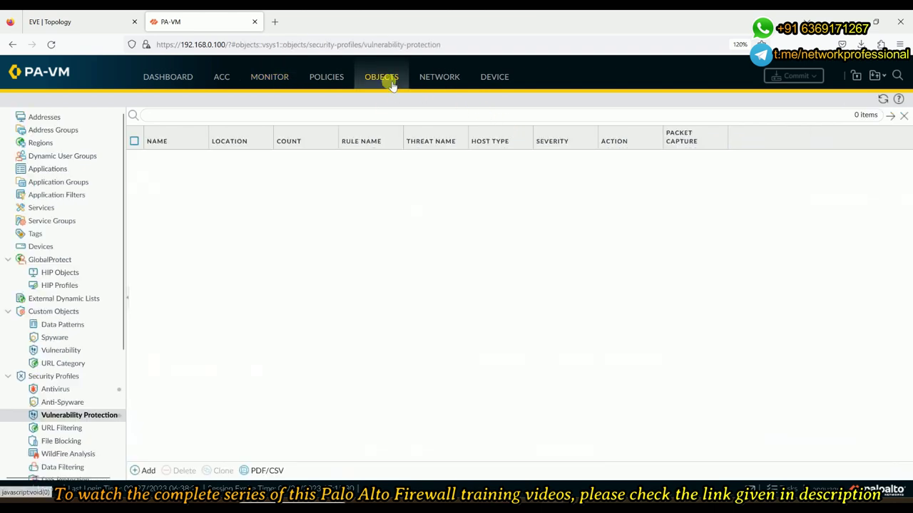
left_click(324, 78)
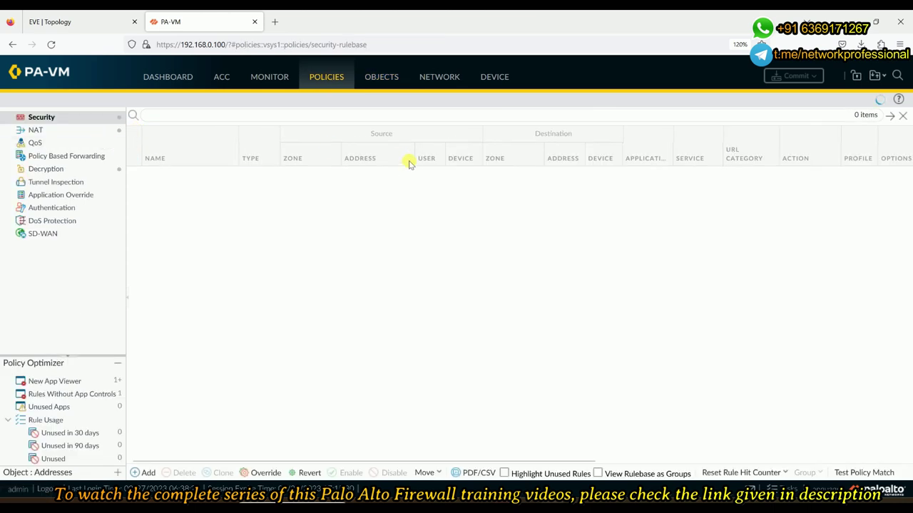
left_click(181, 176)
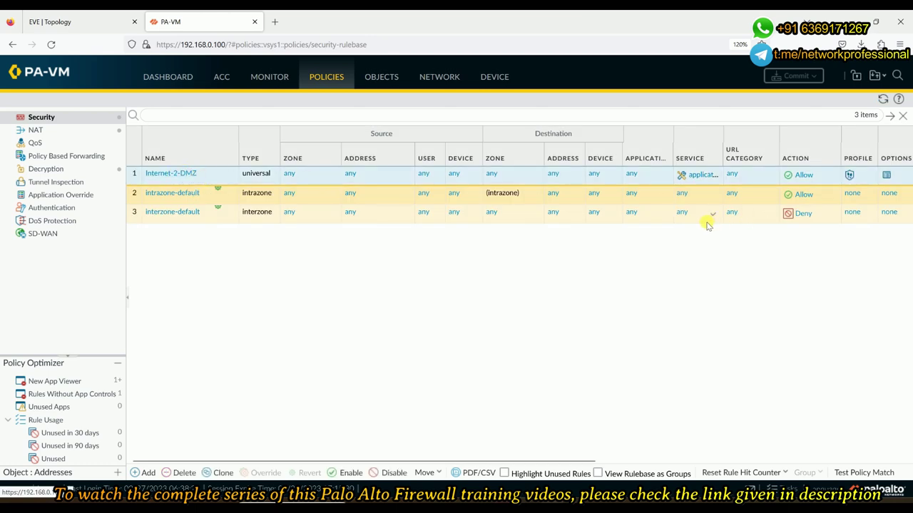
left_click(866, 178)
mouse_move(866, 189)
left_click(688, 293)
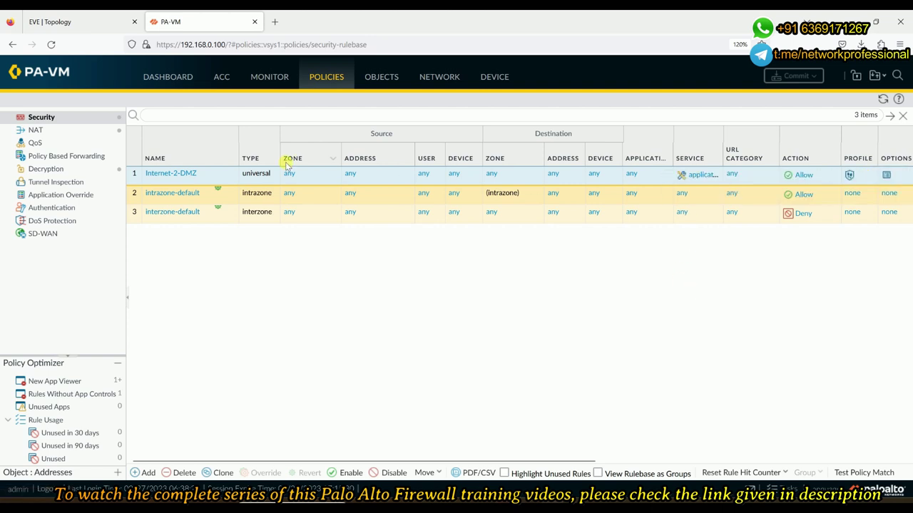
Set the Internet-2-DMZ rule's Vulnerability Protection to None and save the rule
left_click(176, 176)
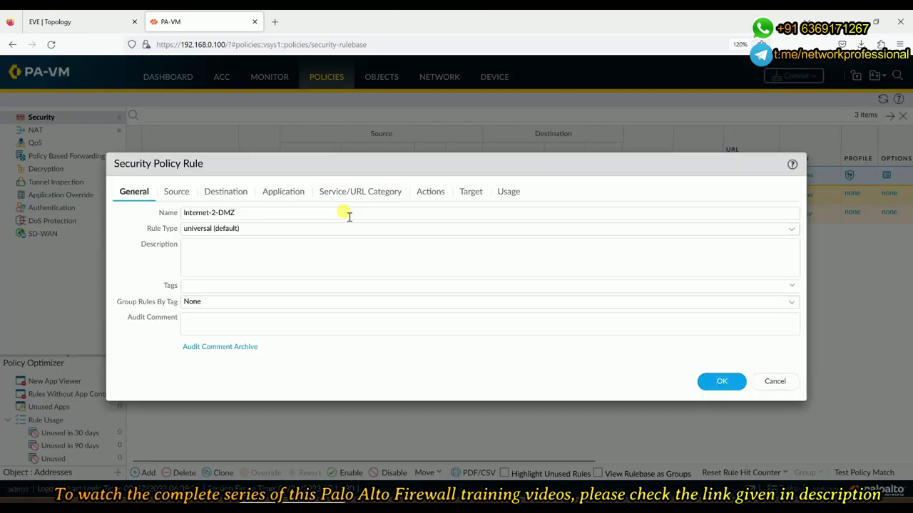
left_click(430, 198)
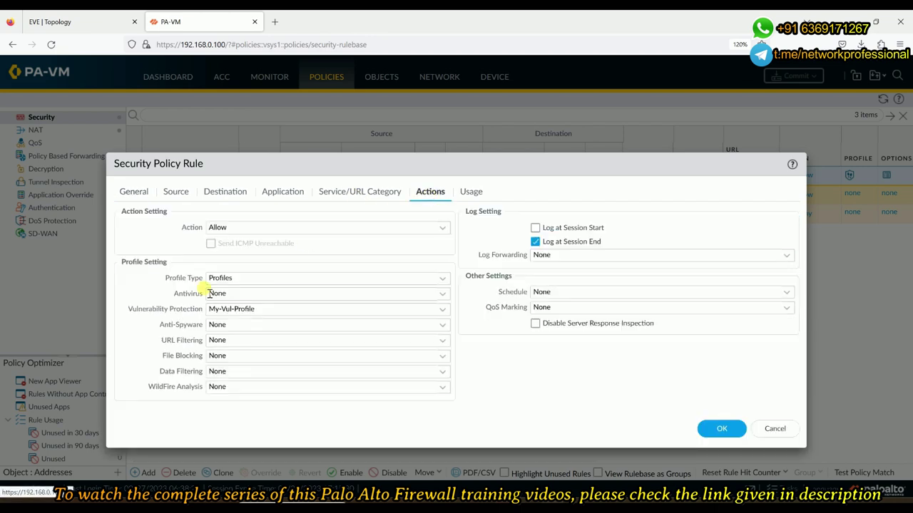
left_click(444, 314)
left_click(248, 326)
left_click(724, 429)
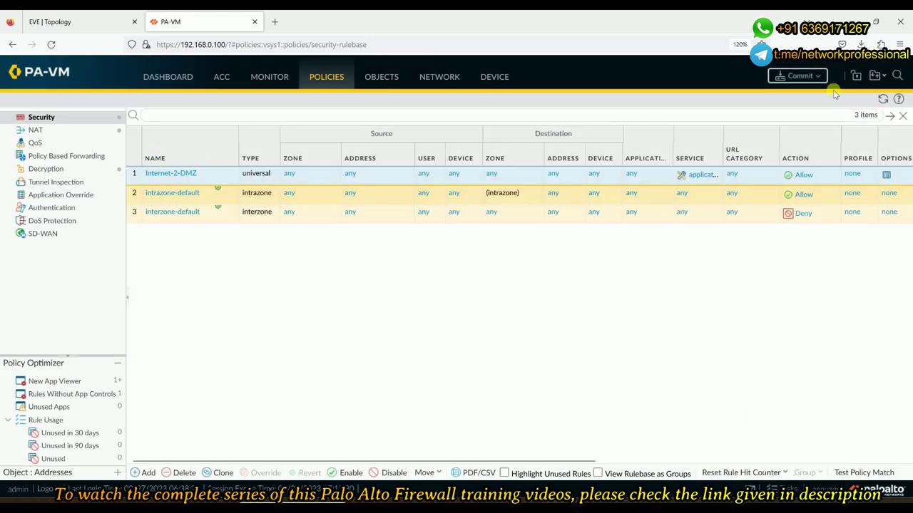
Commit the configuration, glancing at the EVE lab topology while the commit runs
left_click(797, 75)
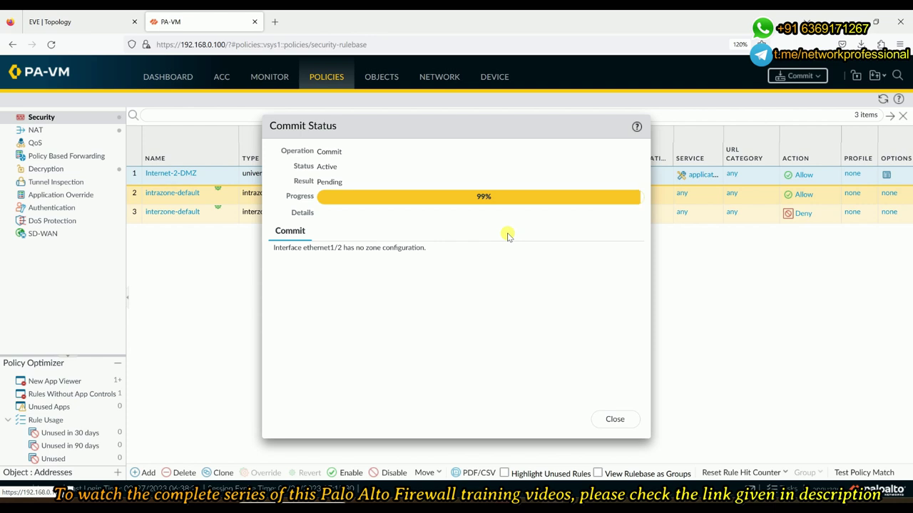
left_click(96, 27)
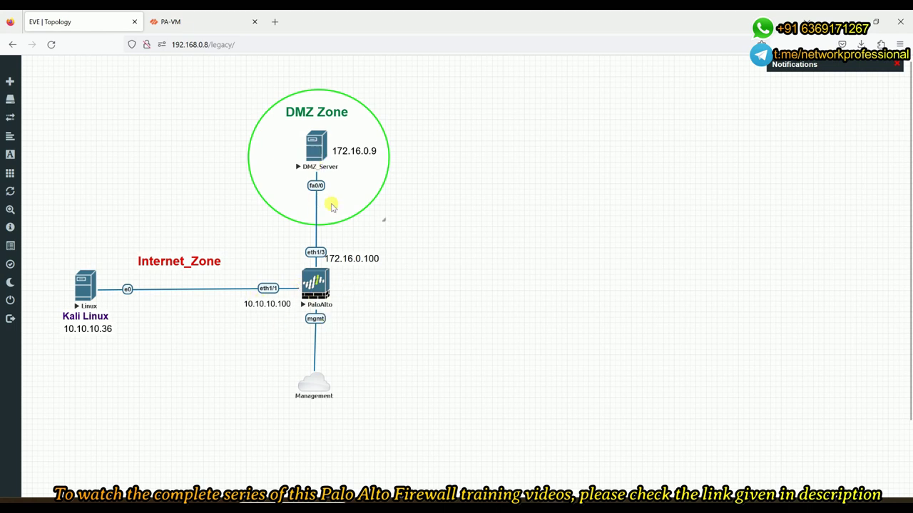
left_click(204, 26)
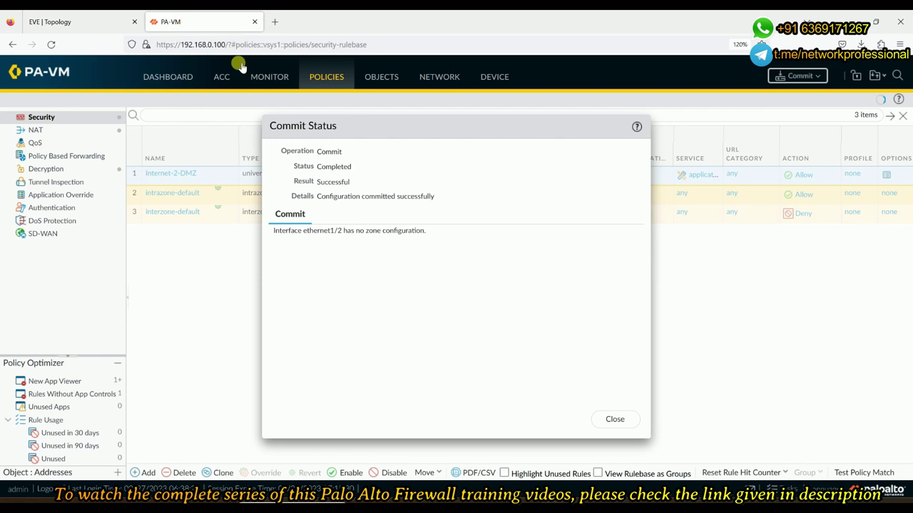
Close the successful commit status and run 'nmap -v -A 172.16.0.9' in the Kali terminal
left_click(615, 419)
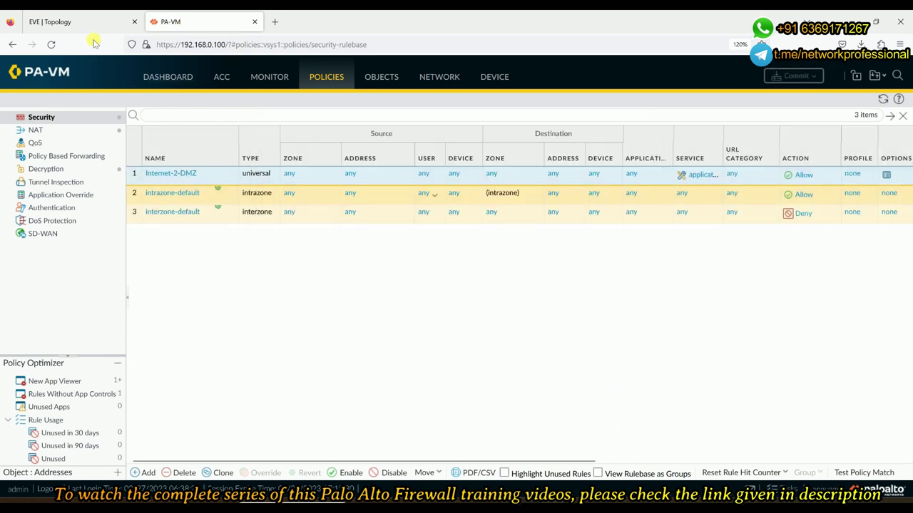
left_click(91, 23)
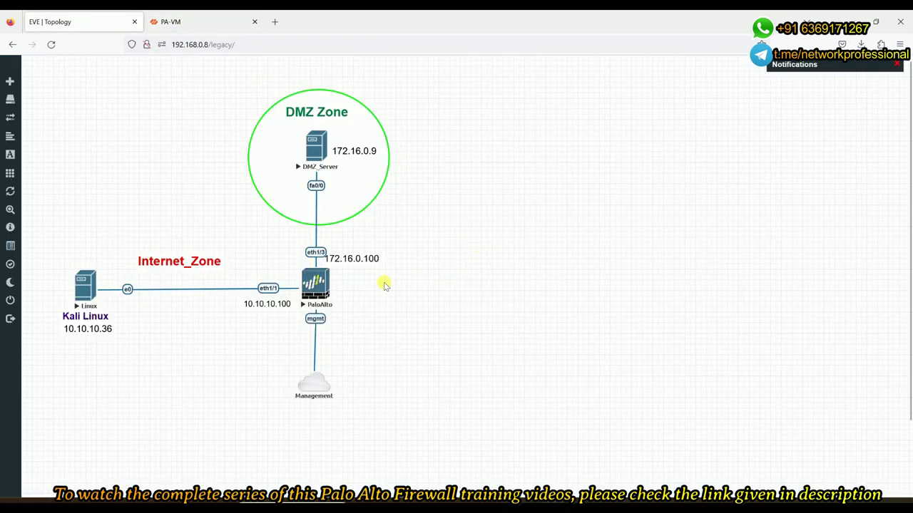
mouse_move(72, 300)
mouse_move(692, 505)
left_click(678, 470)
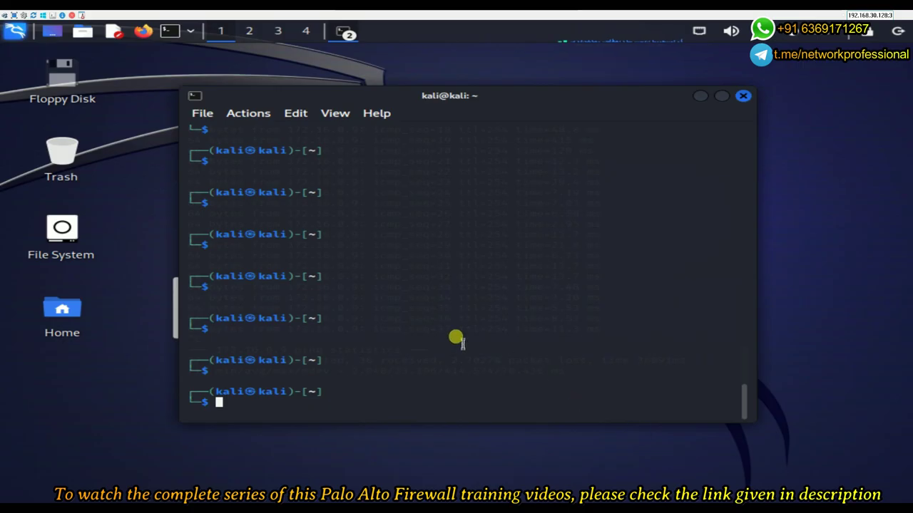
type("nmap -v -A 172.16.0.9")
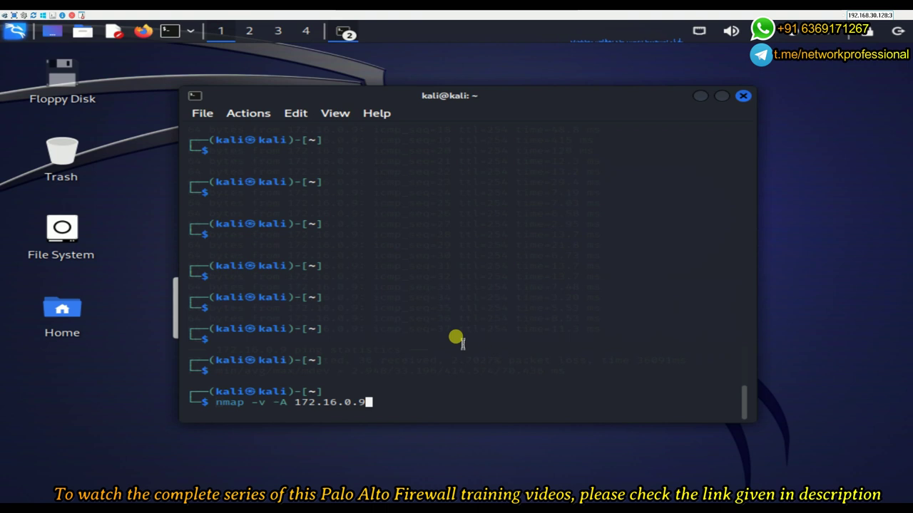
key("Return")
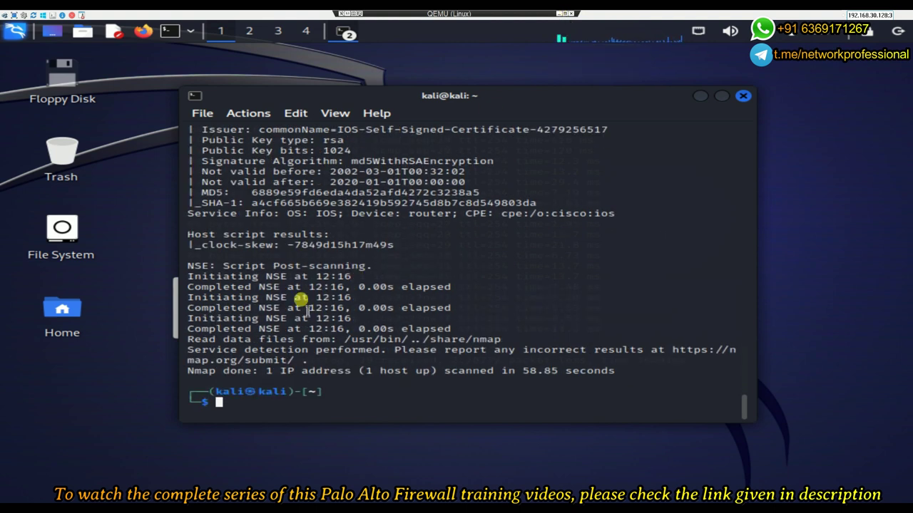
Review the nmap report showing Cisco IOS with SSH, telnet, HTTP and HTTPS, then leave the Kali VM
scroll(301, 307, "up", 1)
scroll(353, 223, "up", 2)
scroll(352, 225, "down", 1)
scroll(352, 228, "up", 1)
scroll(351, 228, "up", 2)
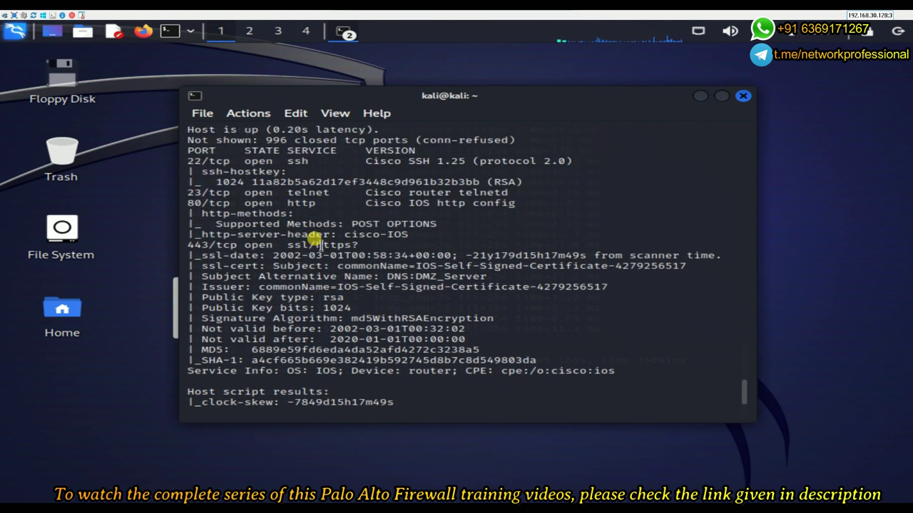
scroll(320, 245, "up", 1)
scroll(319, 245, "up", 1)
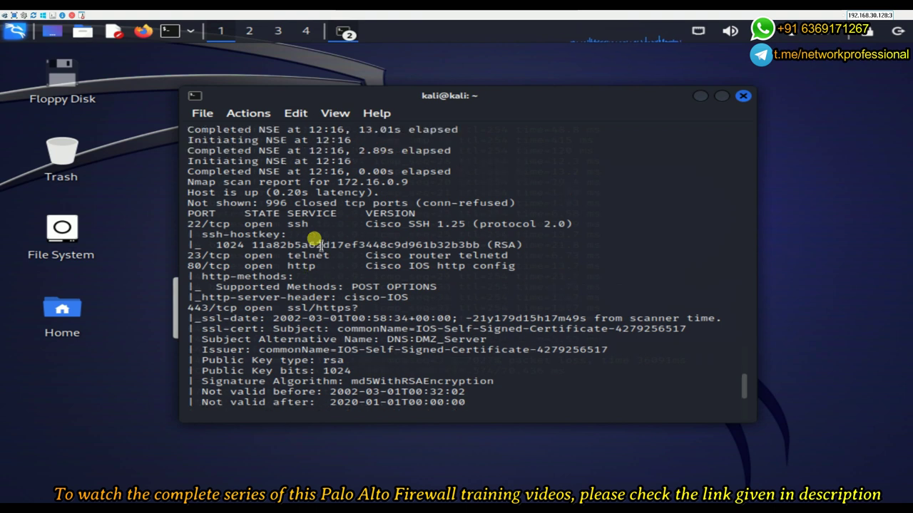
scroll(319, 244, "up", 6)
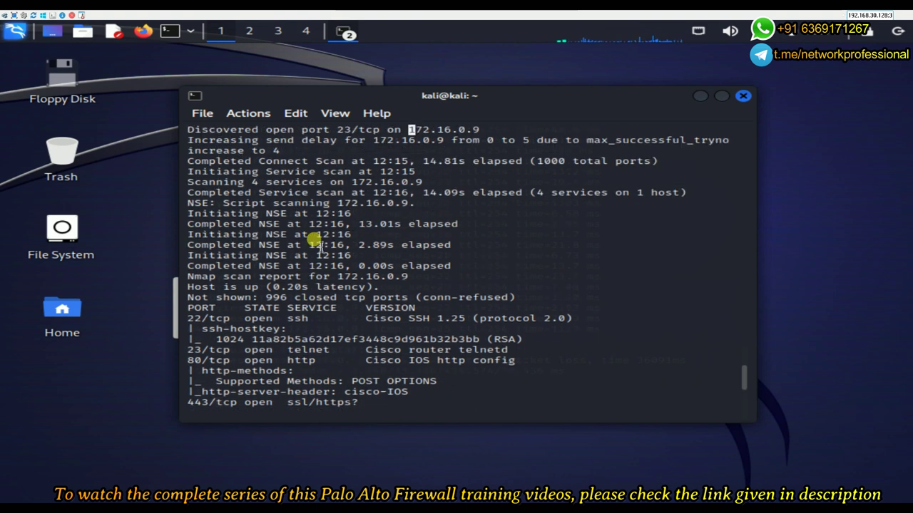
scroll(320, 245, "down", 3)
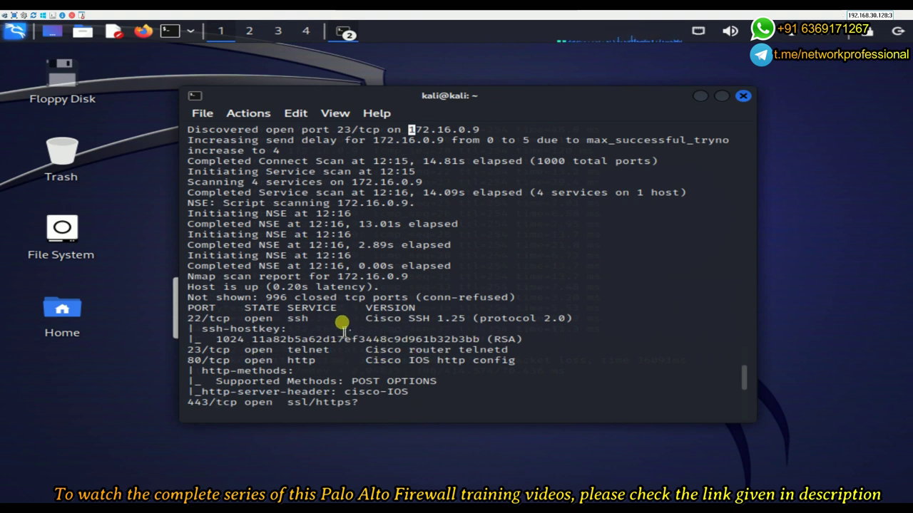
scroll(492, 325, "down", 1)
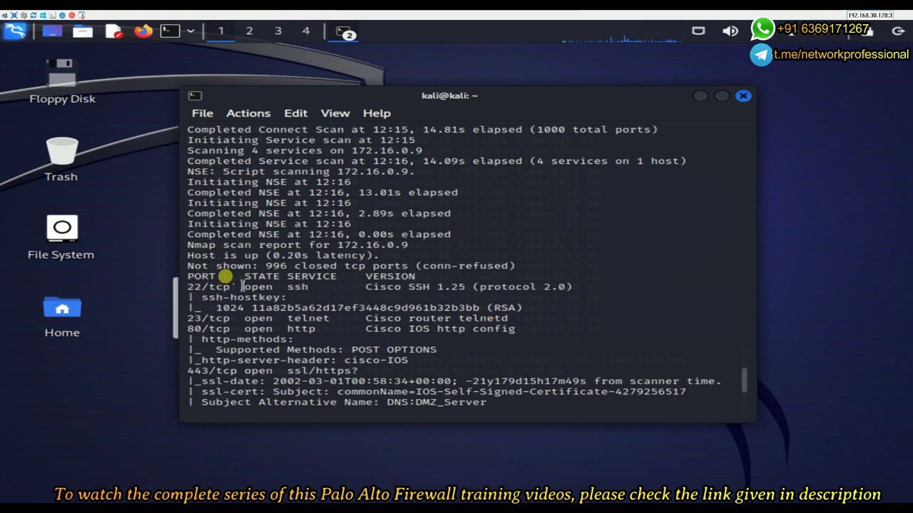
scroll(289, 296, "down", 3)
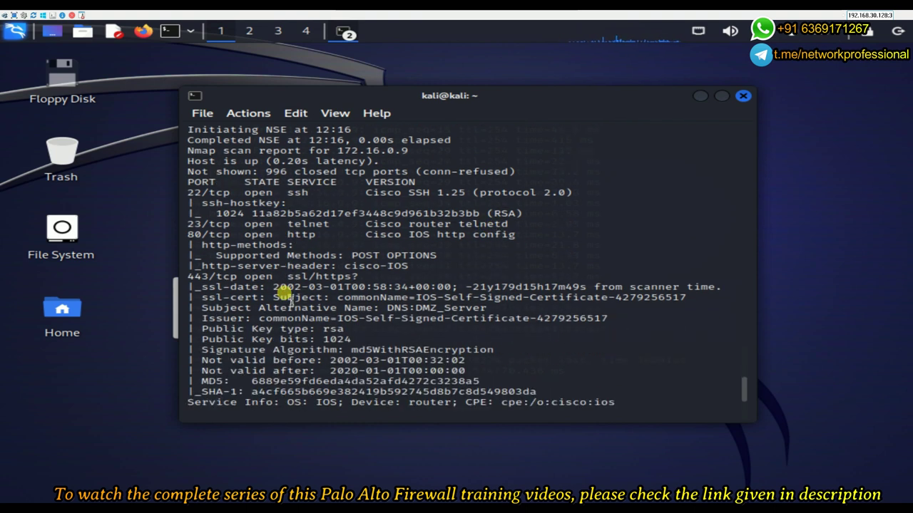
scroll(281, 296, "down", 2)
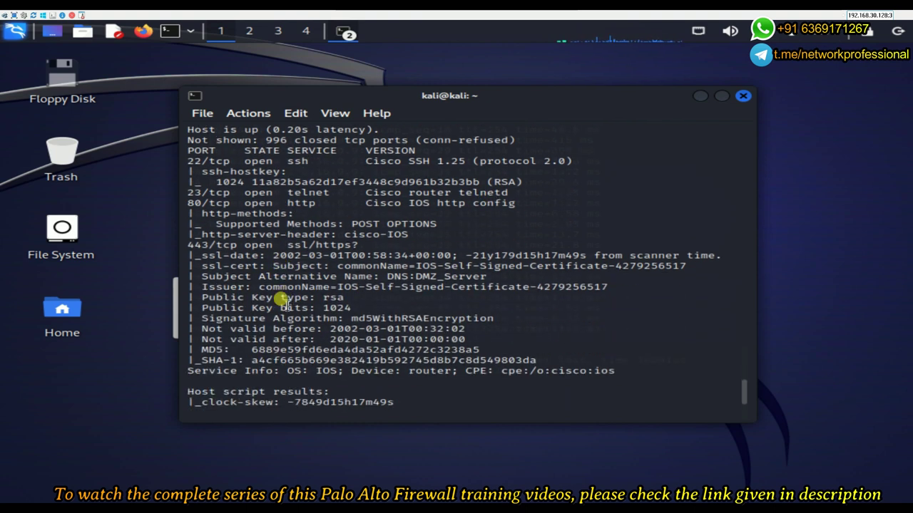
mouse_move(360, 14)
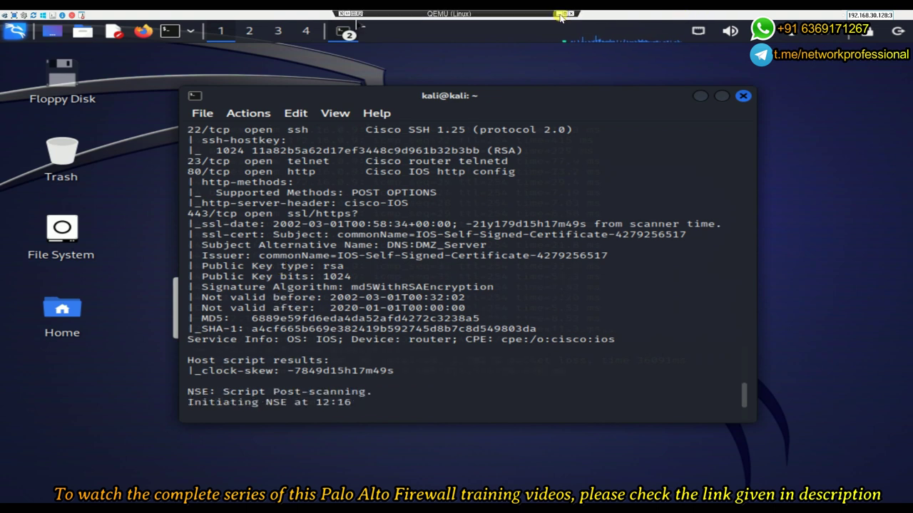
left_click(563, 14)
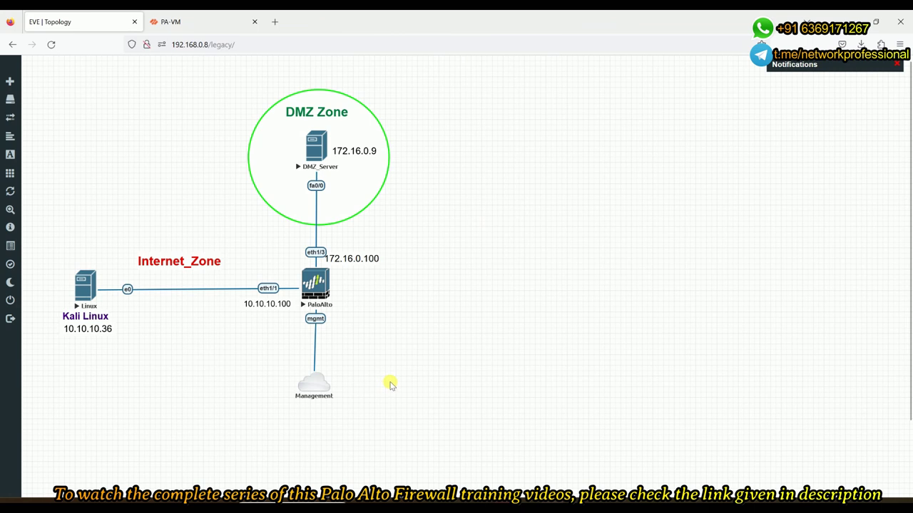